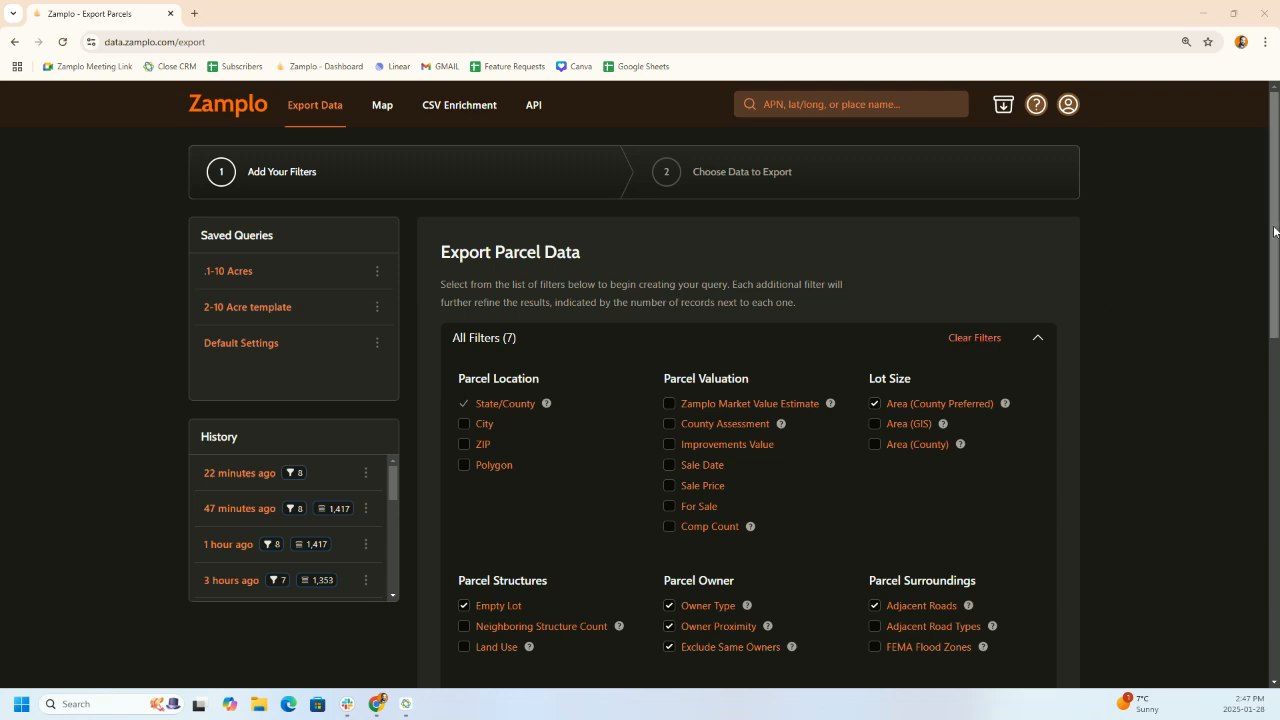
- Scroll below the All Filters checklist and select the States field
{"action": "left_click_drag", "start_coordinate": [1273, 230], "coordinate": [1273, 298]}
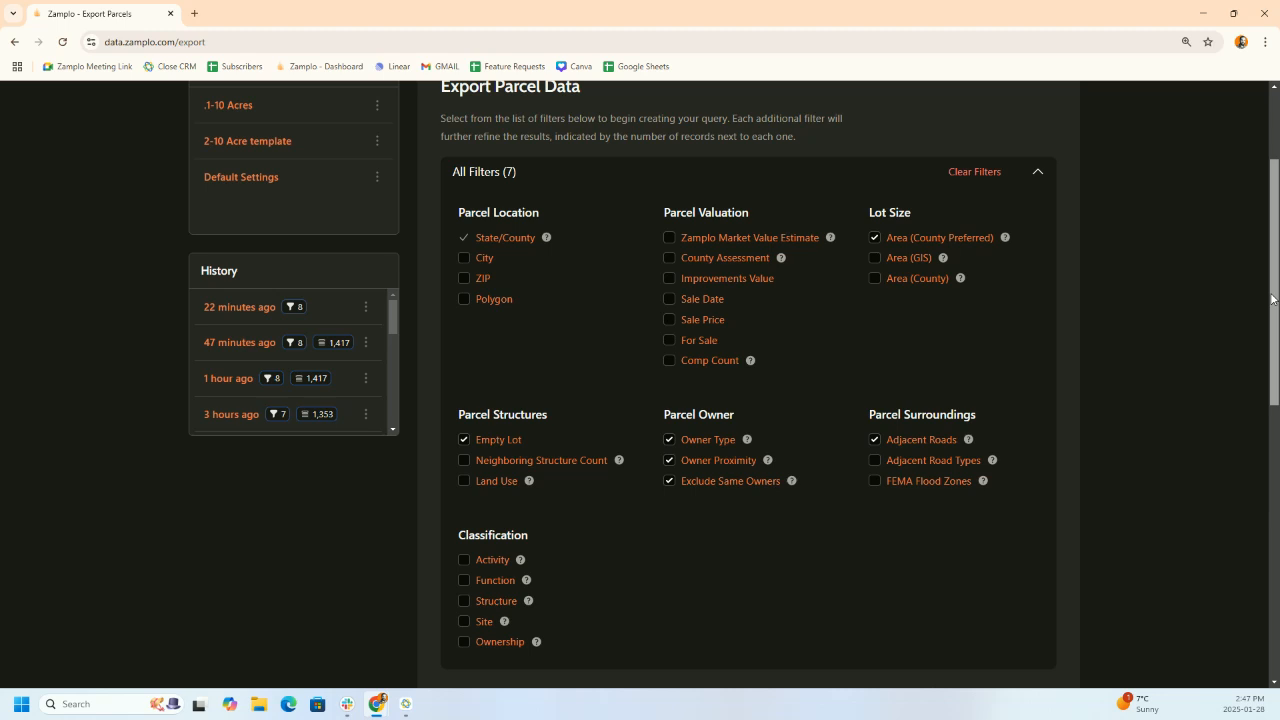
{"action": "left_click_drag", "start_coordinate": [1273, 298], "coordinate": [1273, 523]}
{"action": "left_click", "coordinate": [545, 166]}
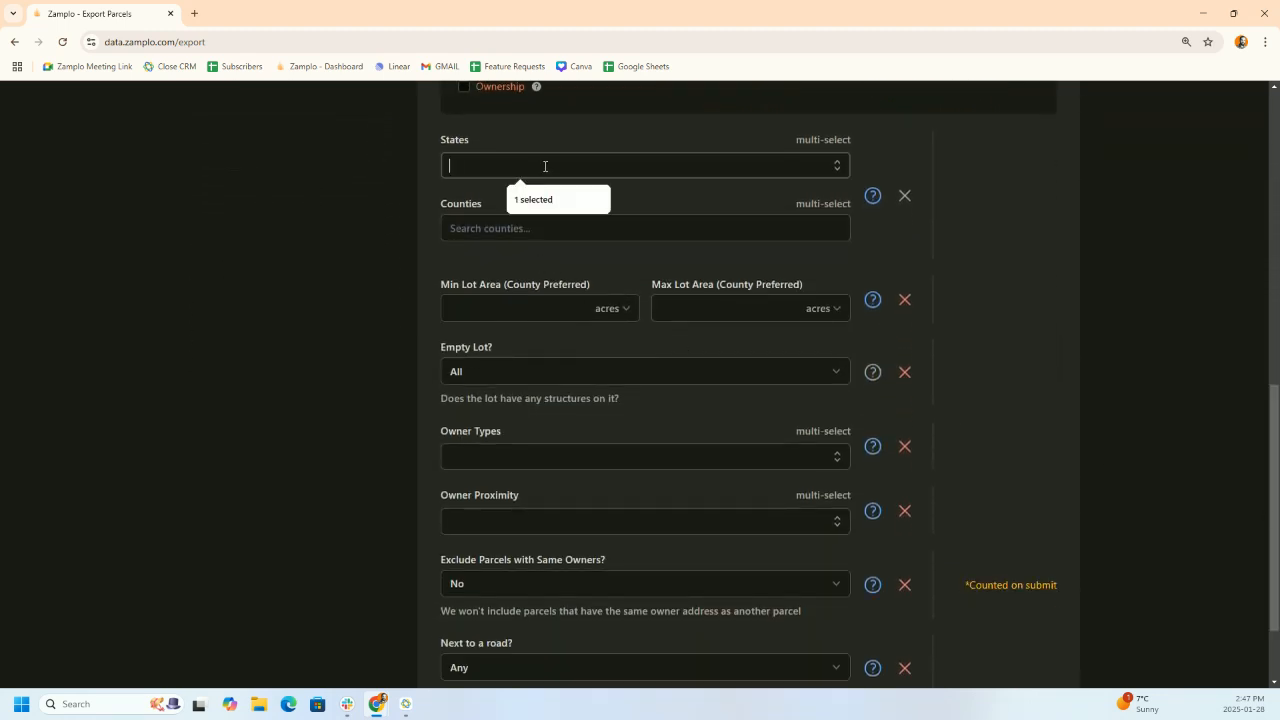
- Set the location filters to the state California and Kern County
{"action": "type", "text": "cal"}
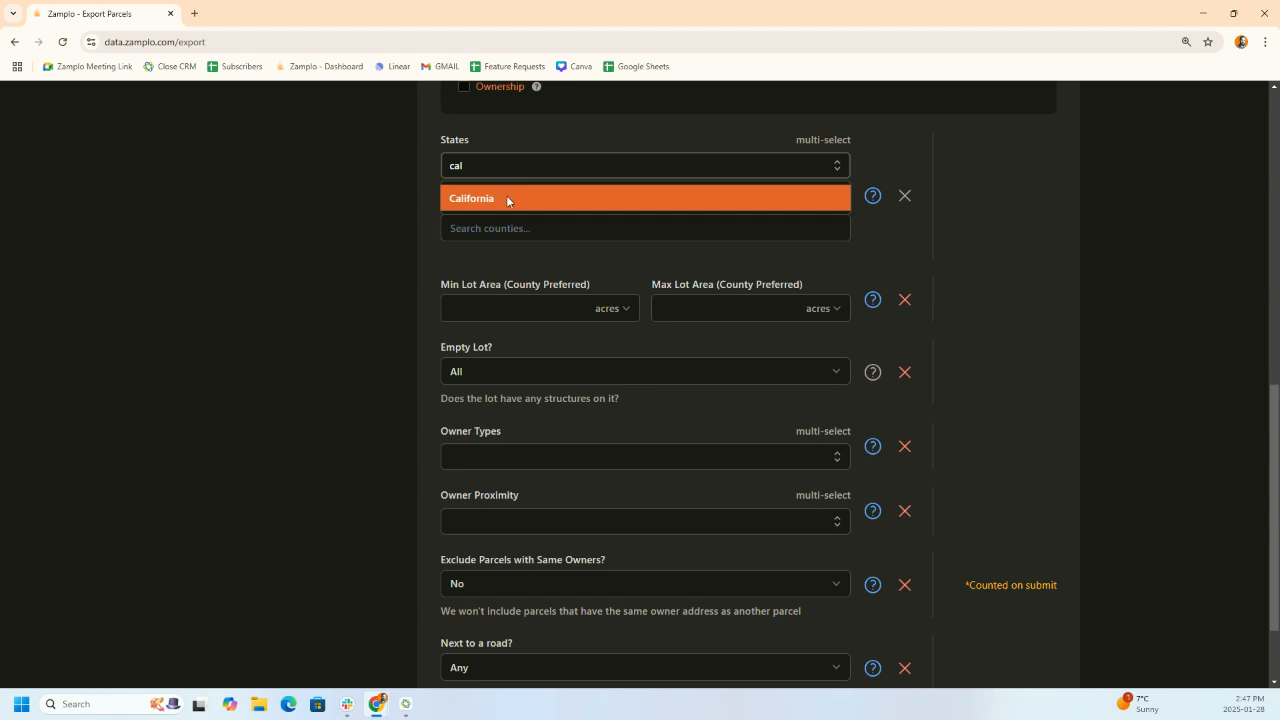
{"action": "left_click", "coordinate": [506, 200]}
{"action": "left_click", "coordinate": [505, 246]}
{"action": "type", "text": "kern"}
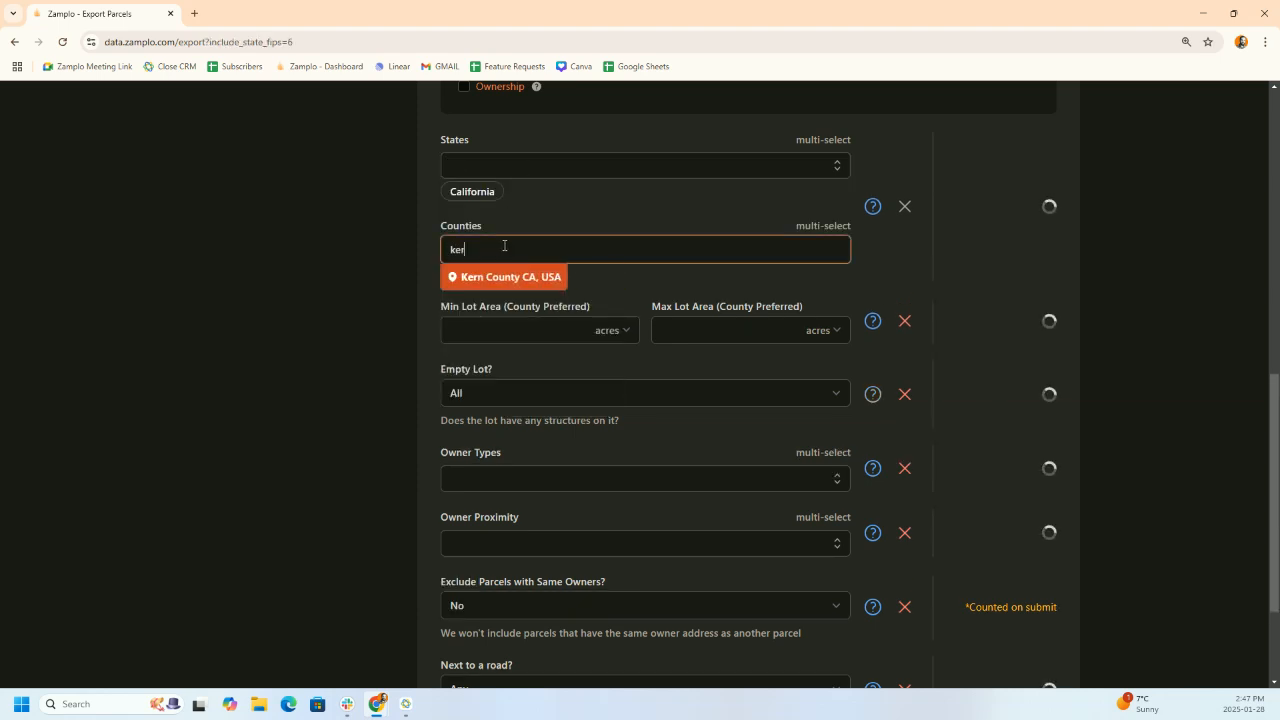
{"action": "left_click", "coordinate": [492, 283]}
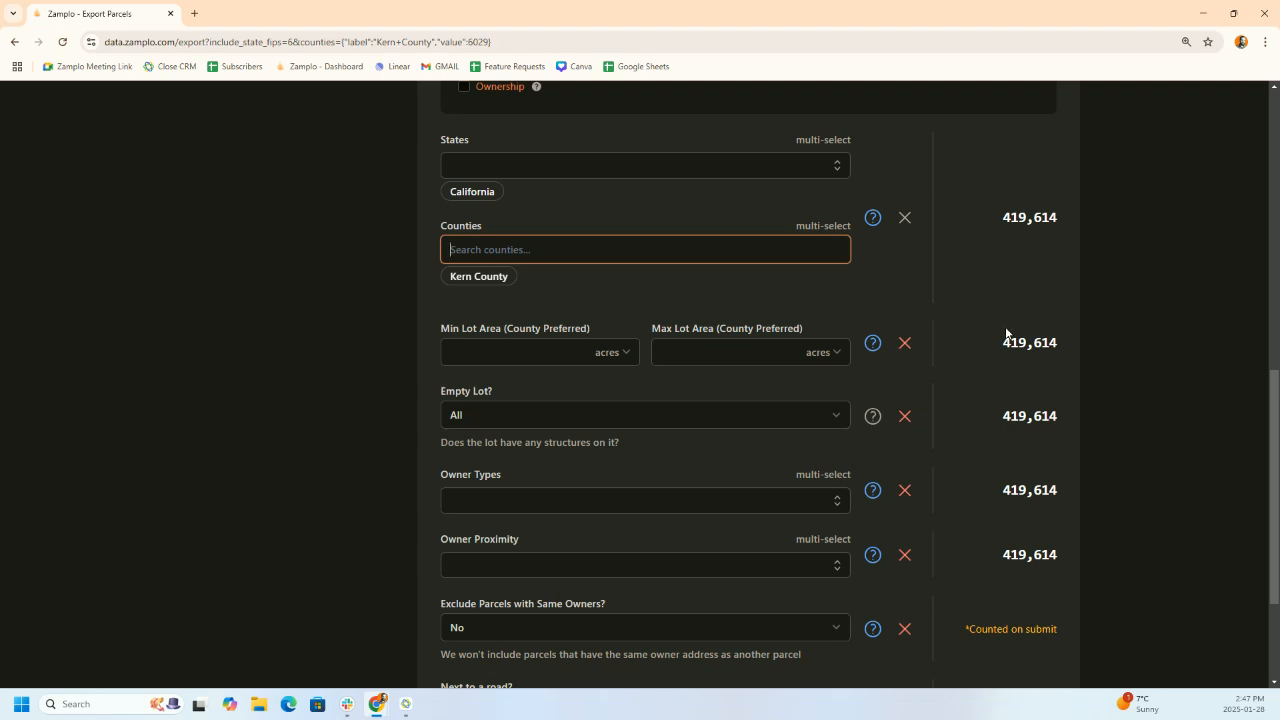
- Limit parcels to a 5-acre maximum lot area and empty lots only
{"action": "left_click", "coordinate": [719, 360]}
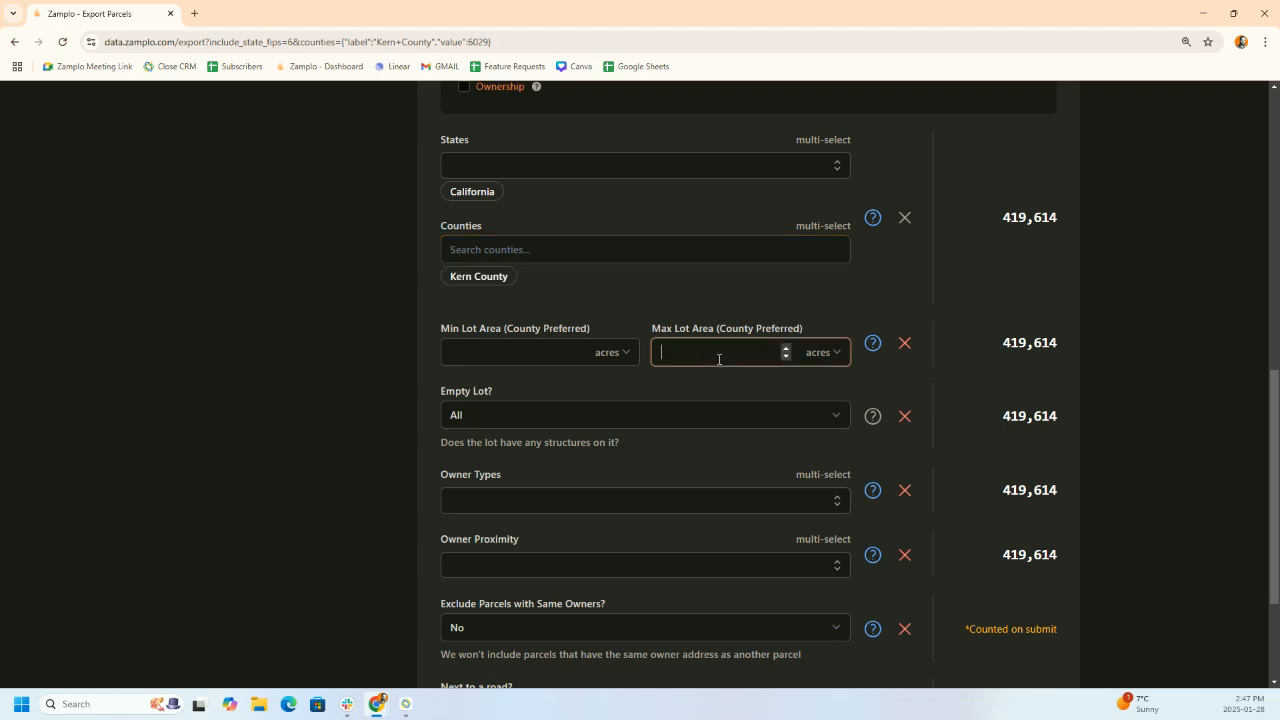
{"action": "type", "text": "5"}
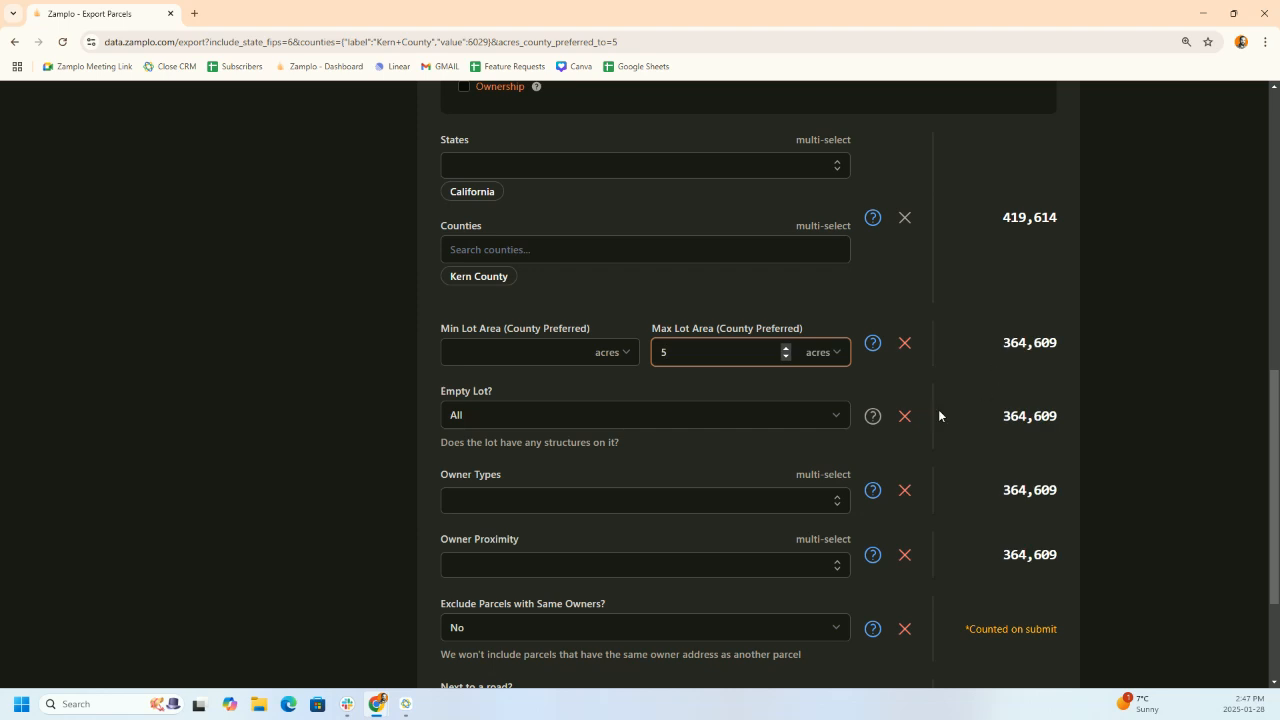
{"action": "left_click", "coordinate": [707, 424]}
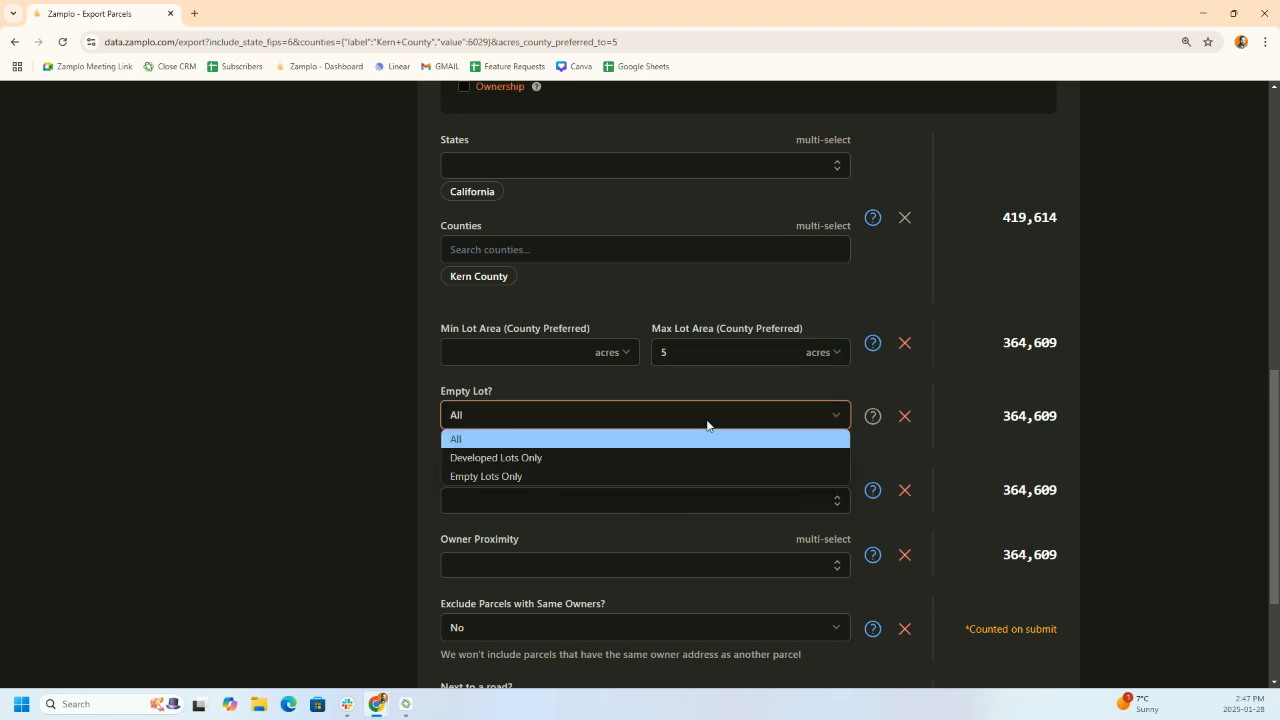
{"action": "left_click", "coordinate": [496, 477]}
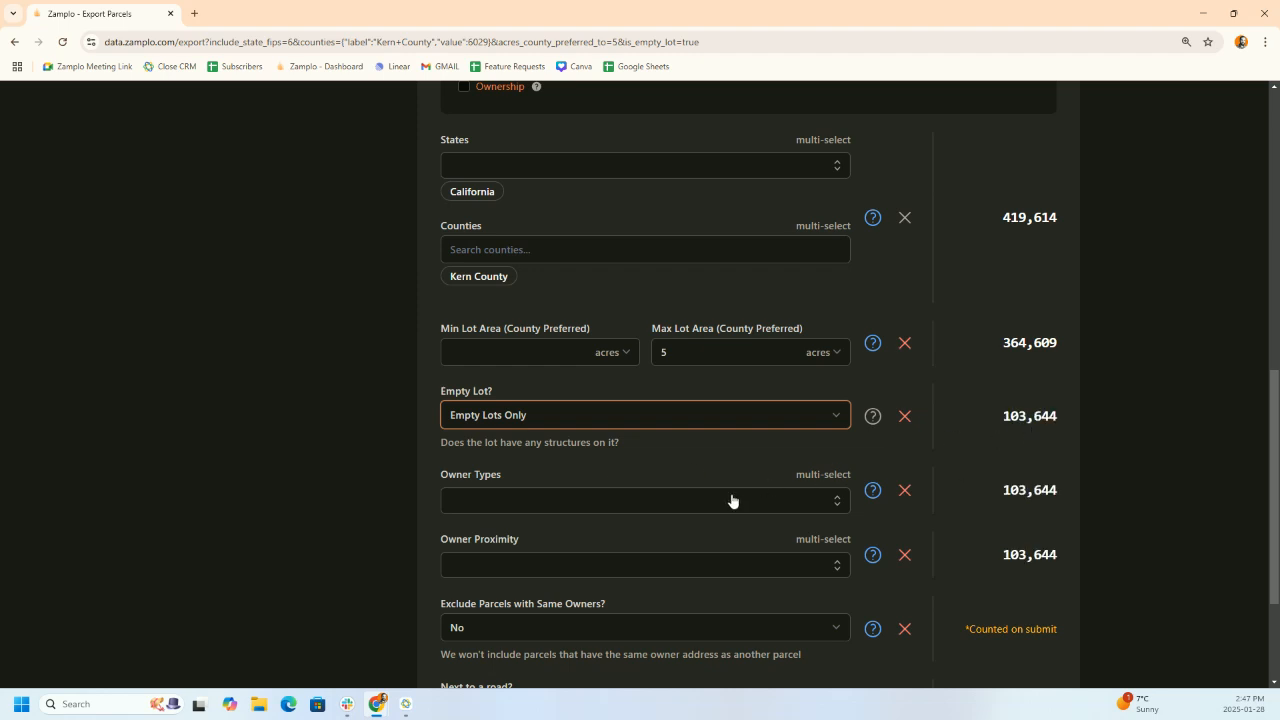
{"action": "left_click", "coordinate": [986, 453]}
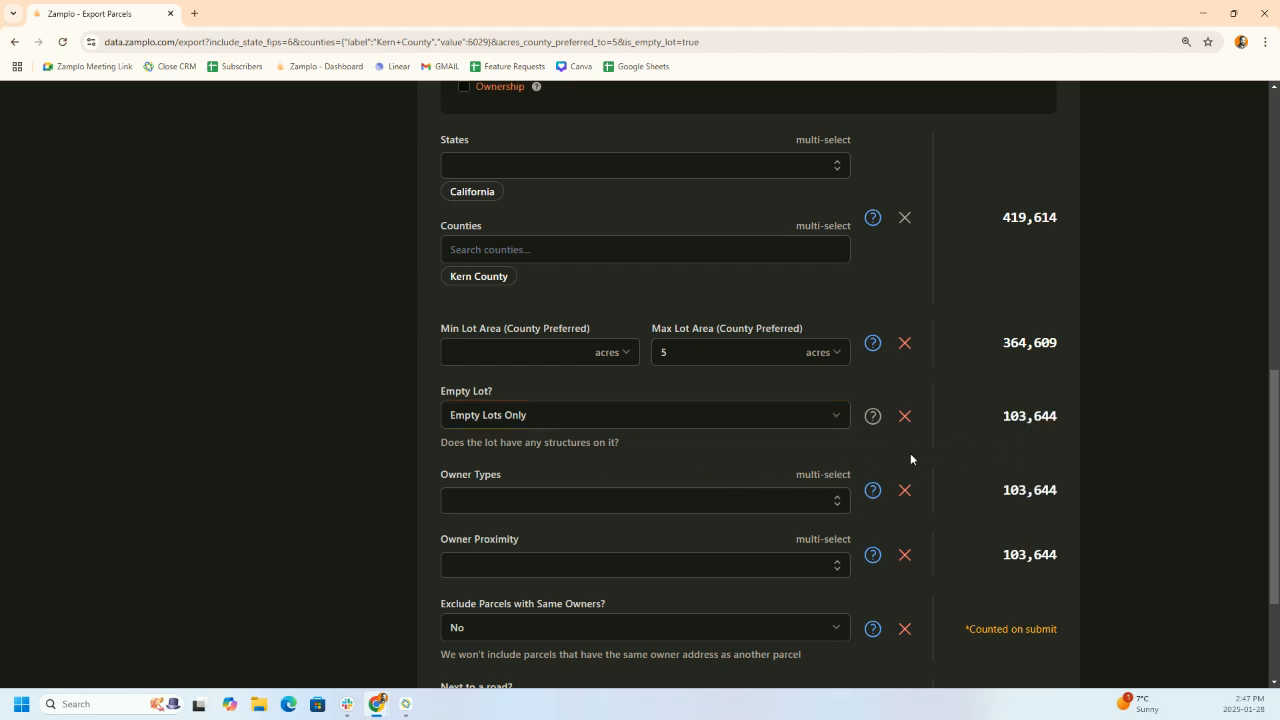
- Restrict Owner Types to Person and Trust
{"action": "scroll", "coordinate": [600, 490], "scroll_direction": "down", "scroll_amount": 1}
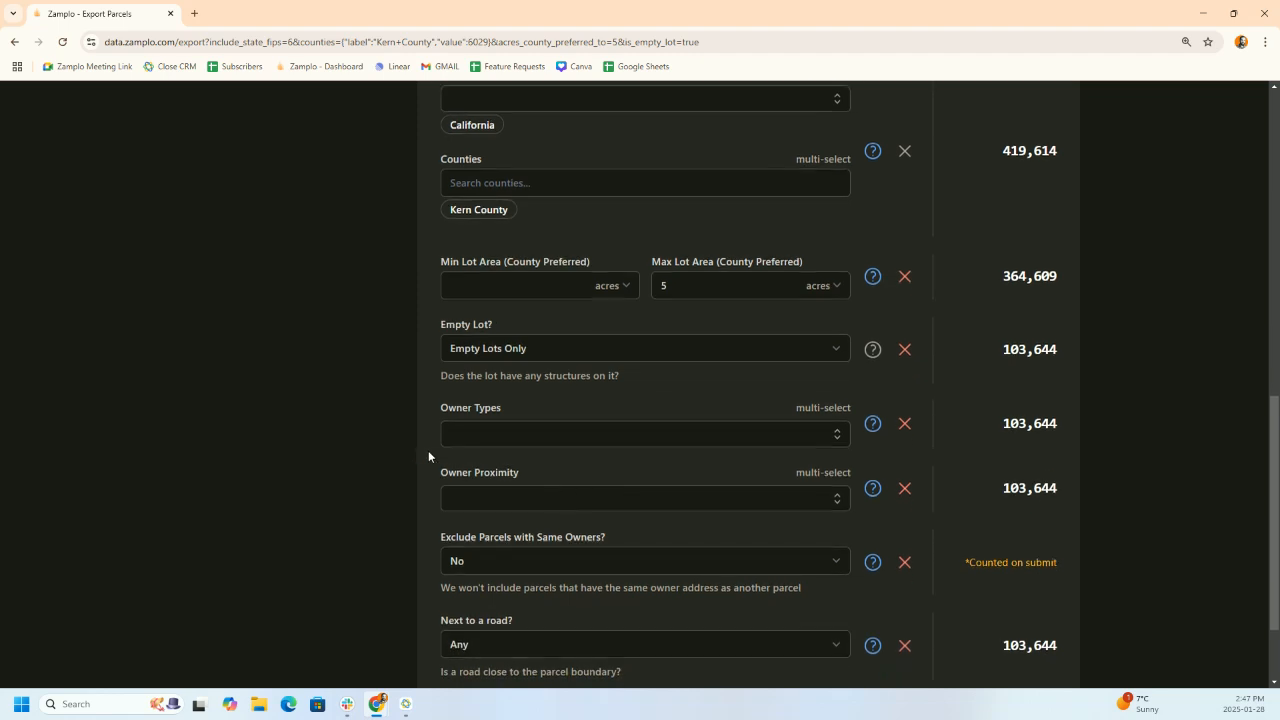
{"action": "left_click", "coordinate": [504, 434]}
{"action": "left_click", "coordinate": [480, 466]}
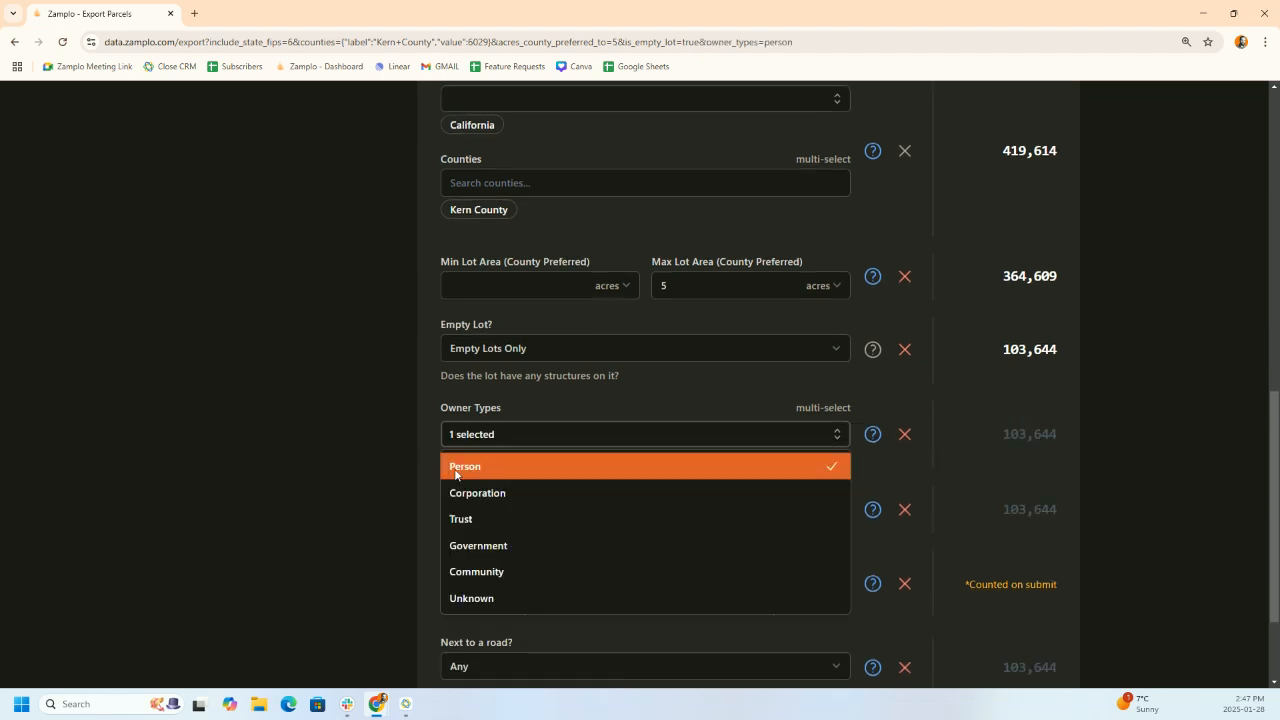
{"action": "left_click", "coordinate": [468, 519]}
{"action": "left_click", "coordinate": [431, 495]}
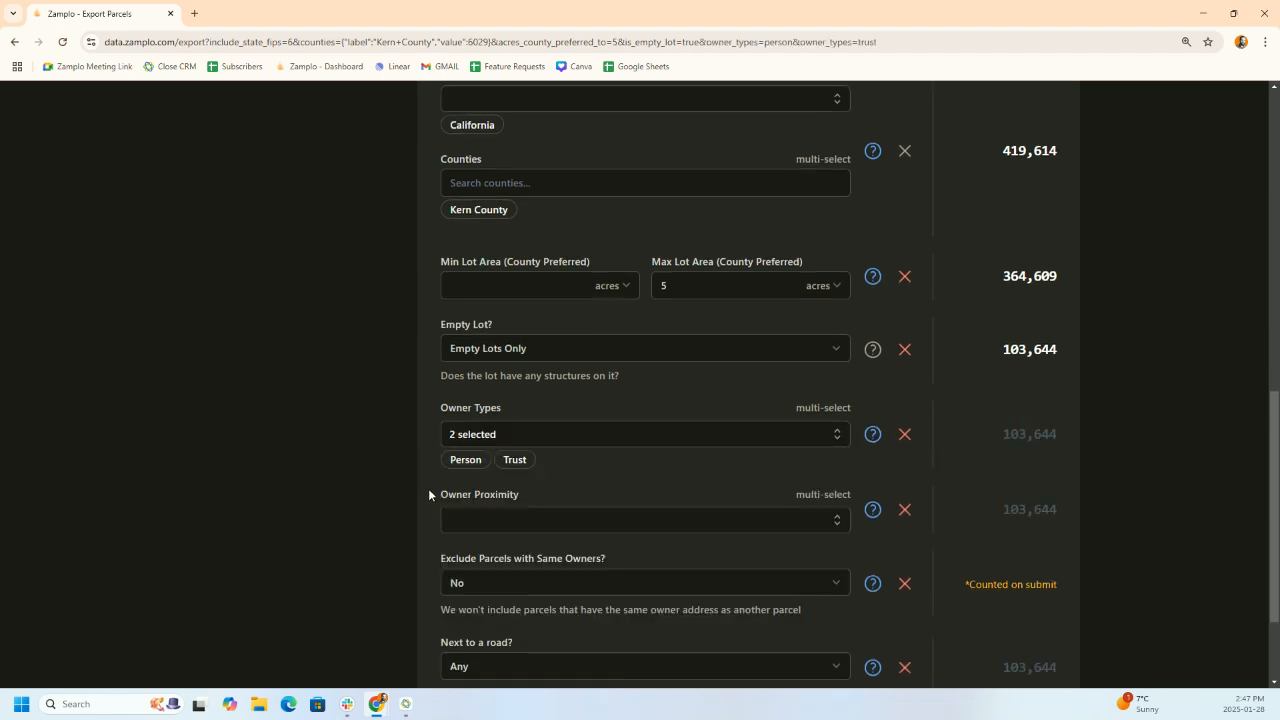
- Set Owner Proximity to Within Country, Out of State and Same State, Different ZIP Code
{"action": "left_click", "coordinate": [474, 520]}
{"action": "scroll", "coordinate": [420, 541], "scroll_direction": "down", "scroll_amount": 2}
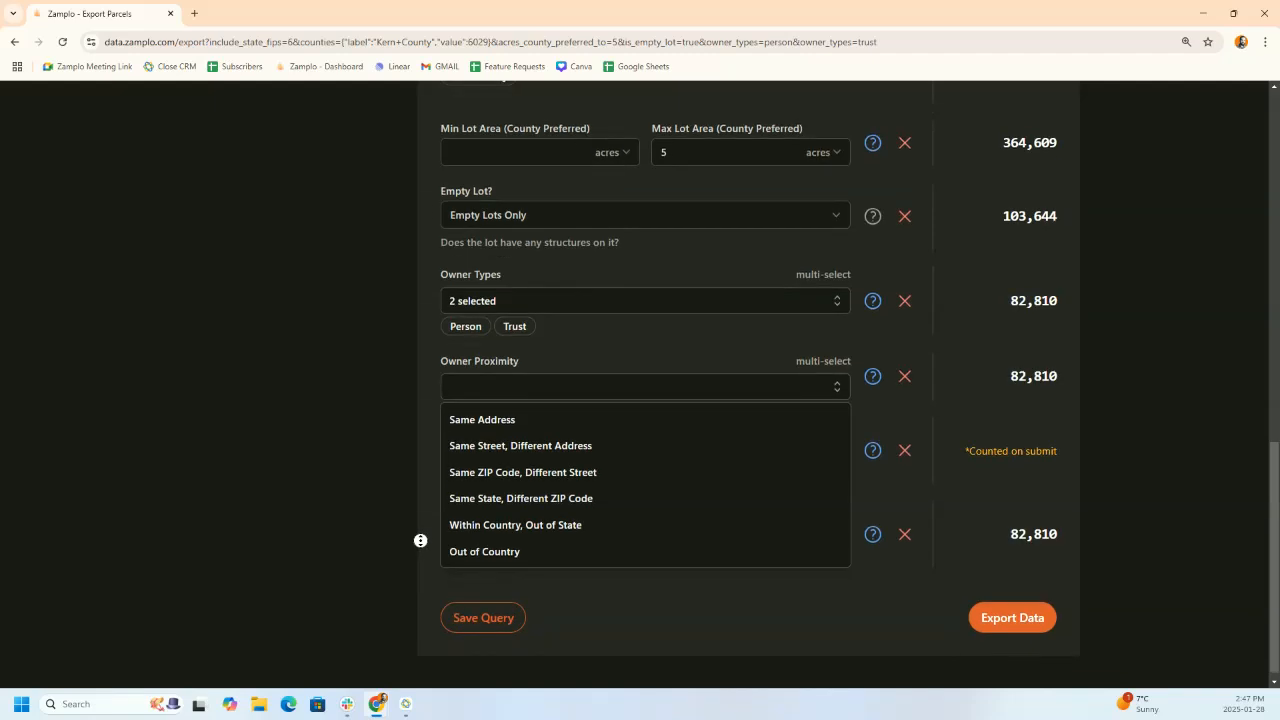
{"action": "left_click", "coordinate": [487, 523]}
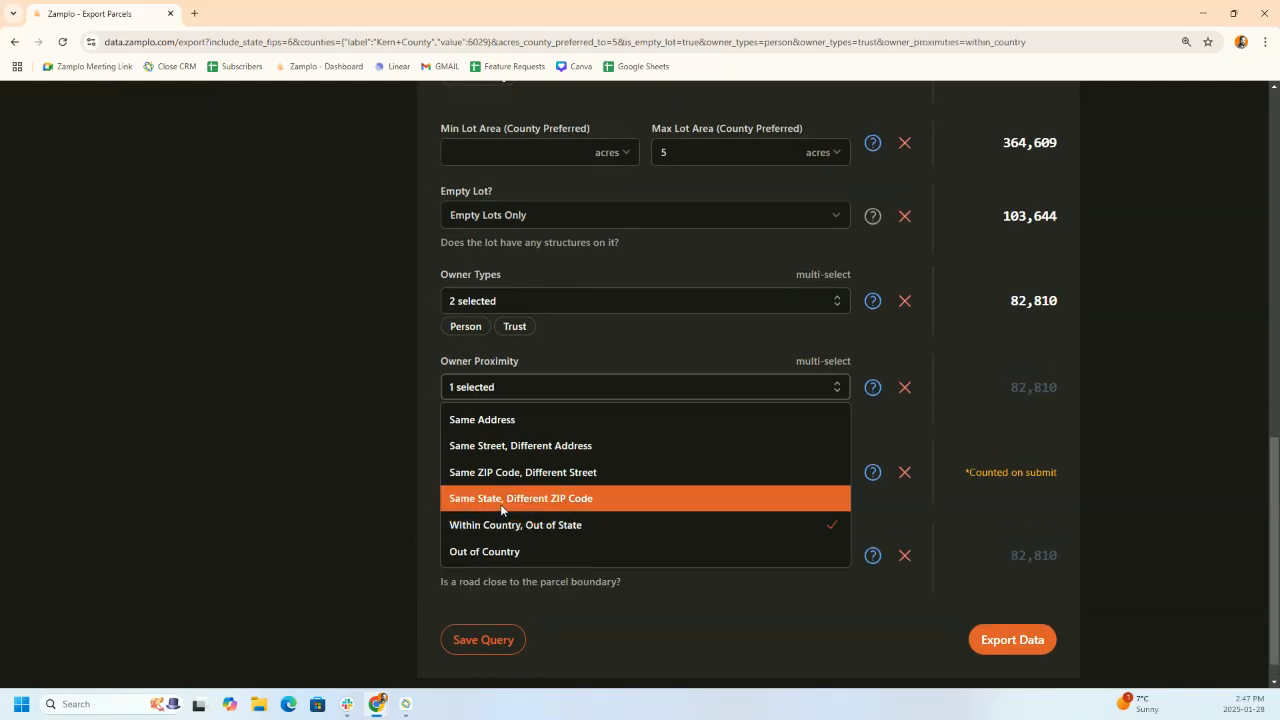
{"action": "left_click", "coordinate": [501, 503]}
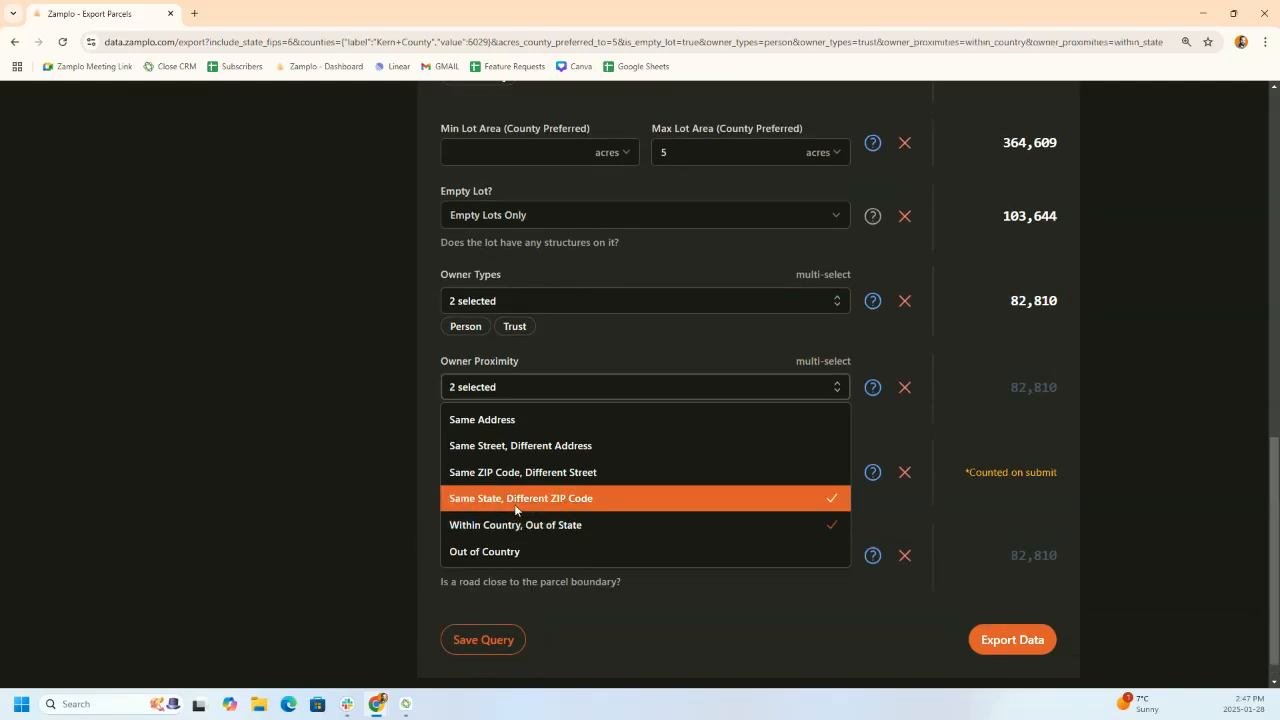
{"action": "left_click", "coordinate": [428, 416]}
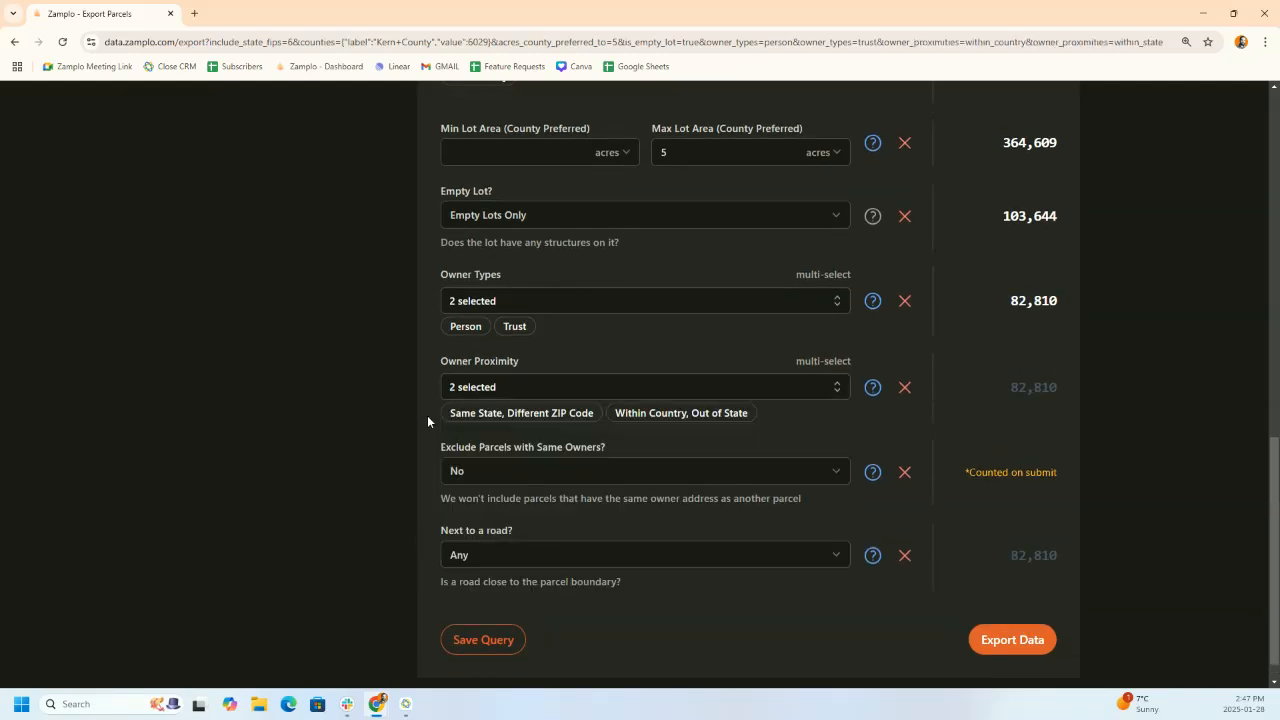
{"action": "left_click", "coordinate": [588, 472]}
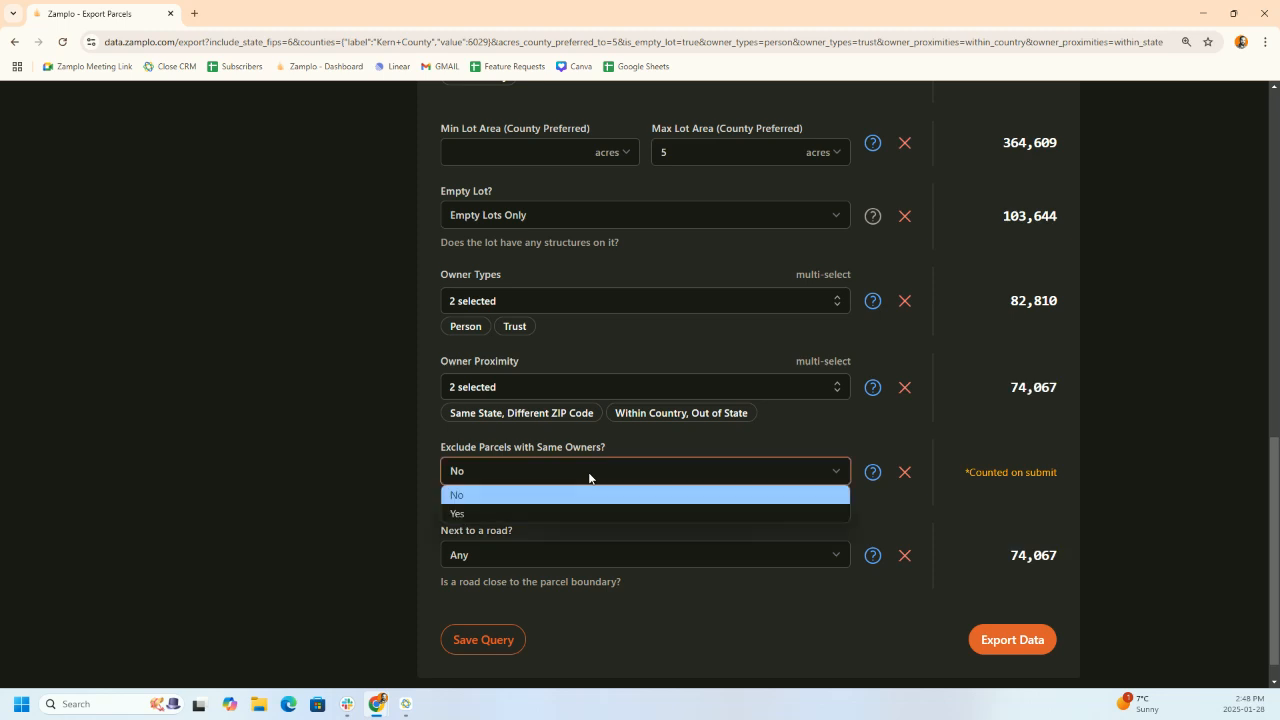
- Set Exclude Parcels with Same Owners to Yes and require Road Within 30ft
{"action": "left_click", "coordinate": [512, 516]}
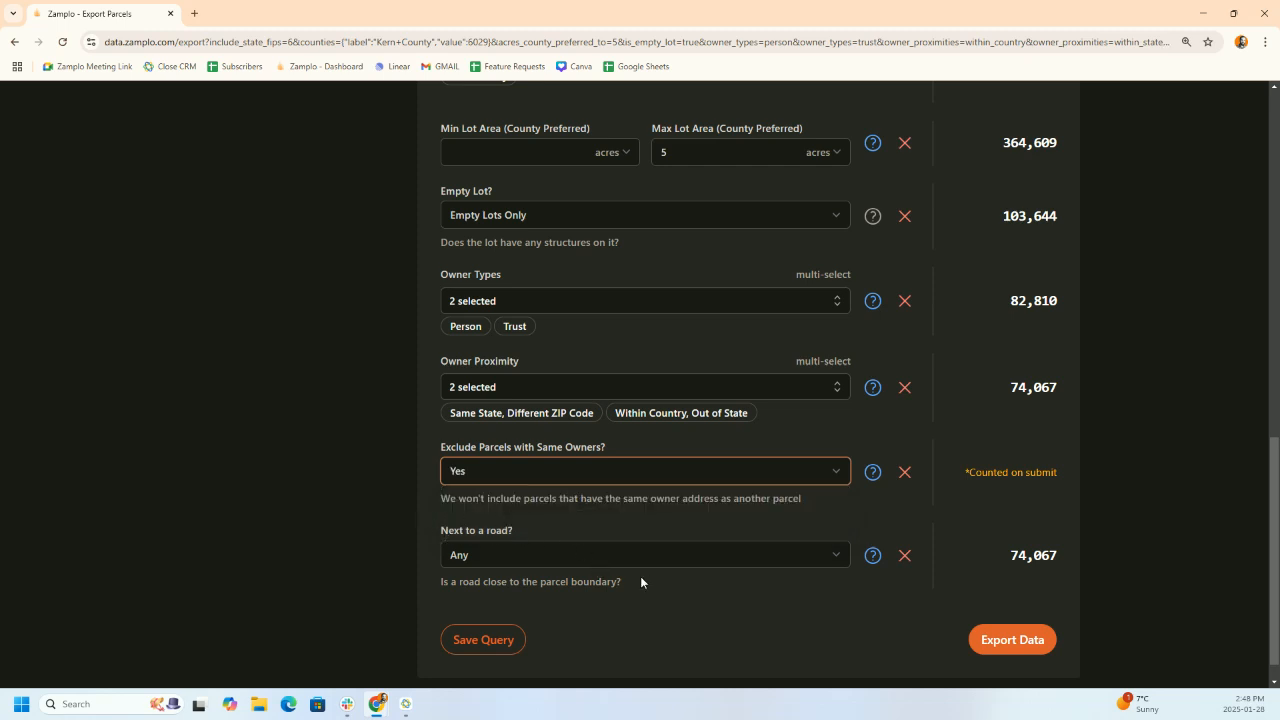
{"action": "left_click", "coordinate": [664, 560]}
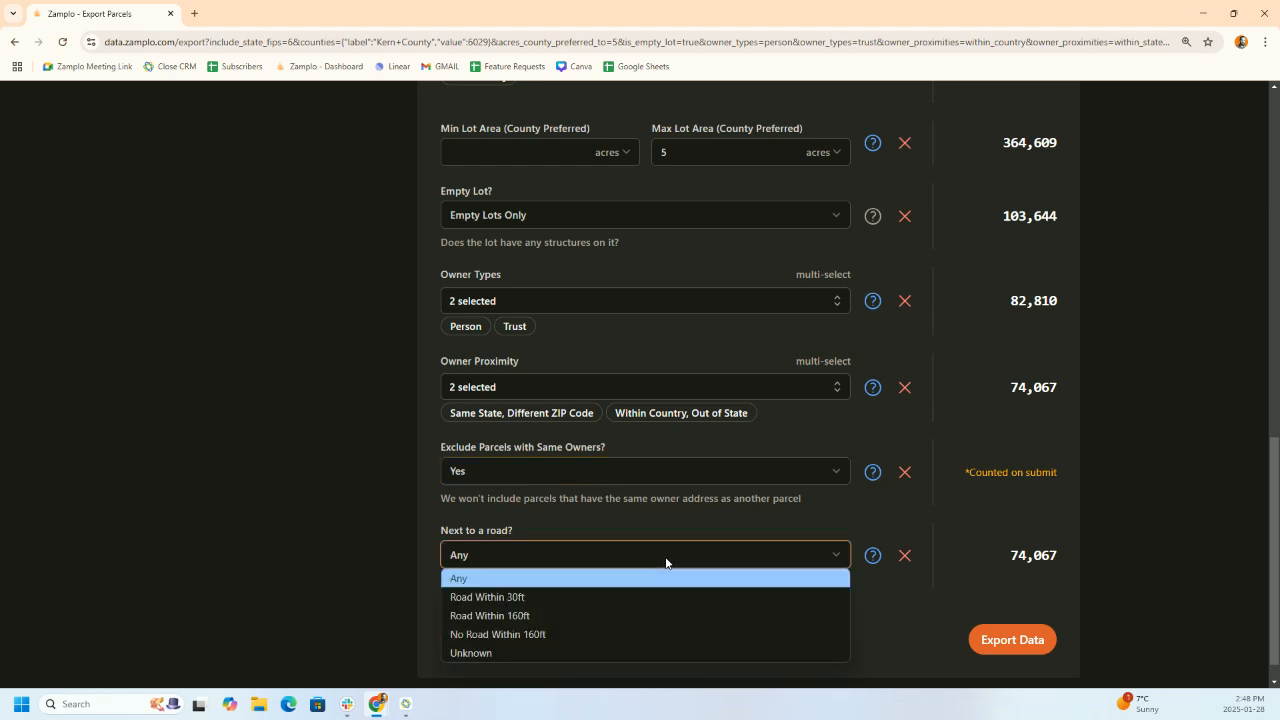
{"action": "left_click", "coordinate": [548, 598]}
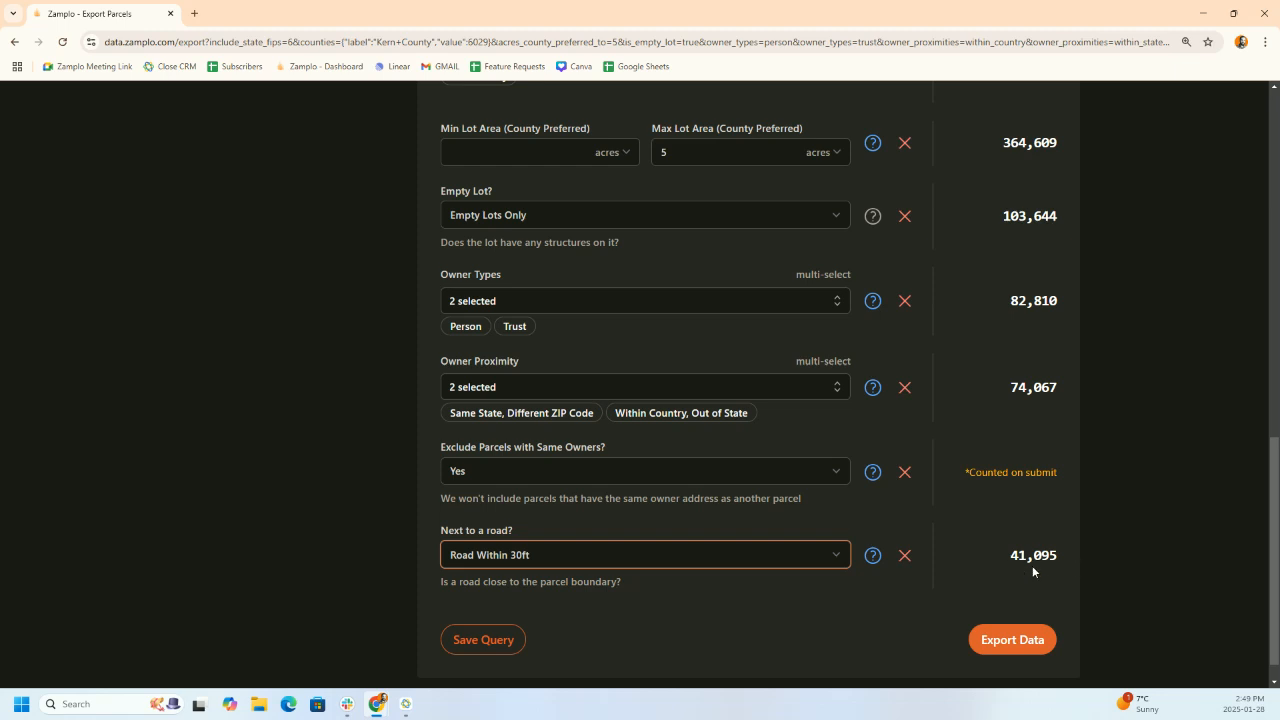
{"action": "left_click", "coordinate": [566, 423]}
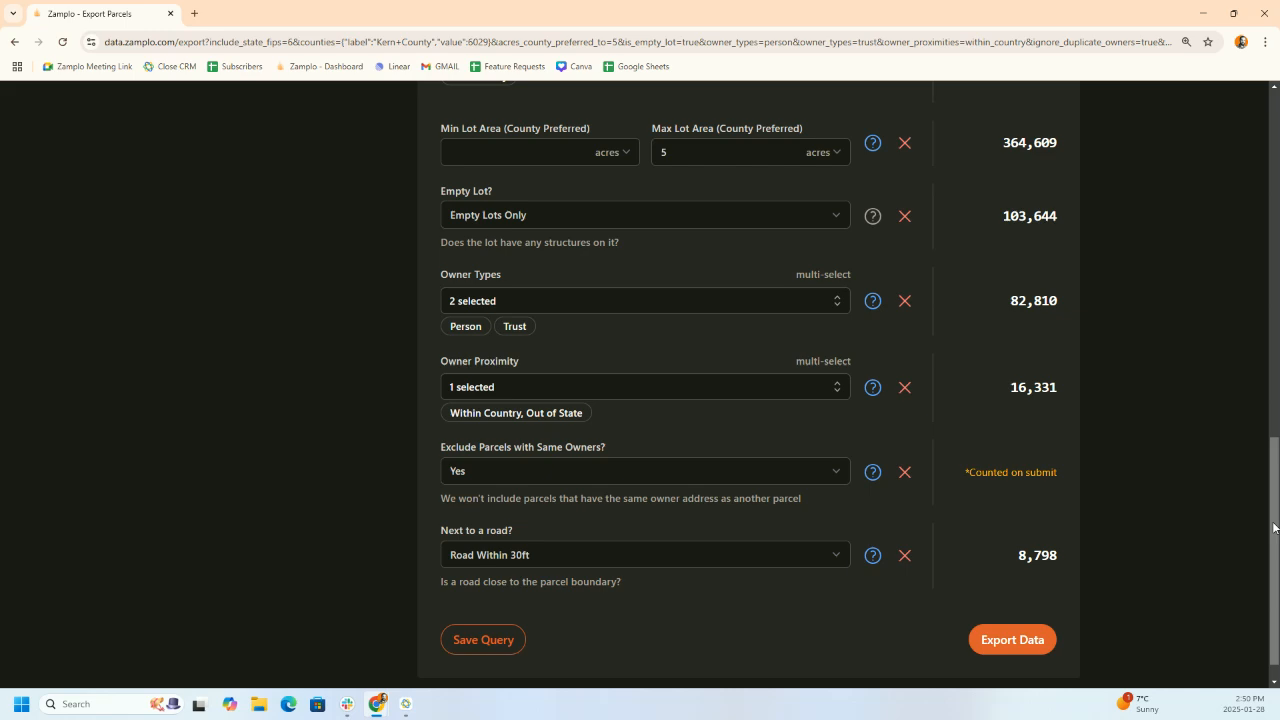
- Scroll back to the top of the Export Data page, now at 8,798 matching parcels
{"action": "left_click_drag", "start_coordinate": [1274, 527], "coordinate": [1274, 183]}
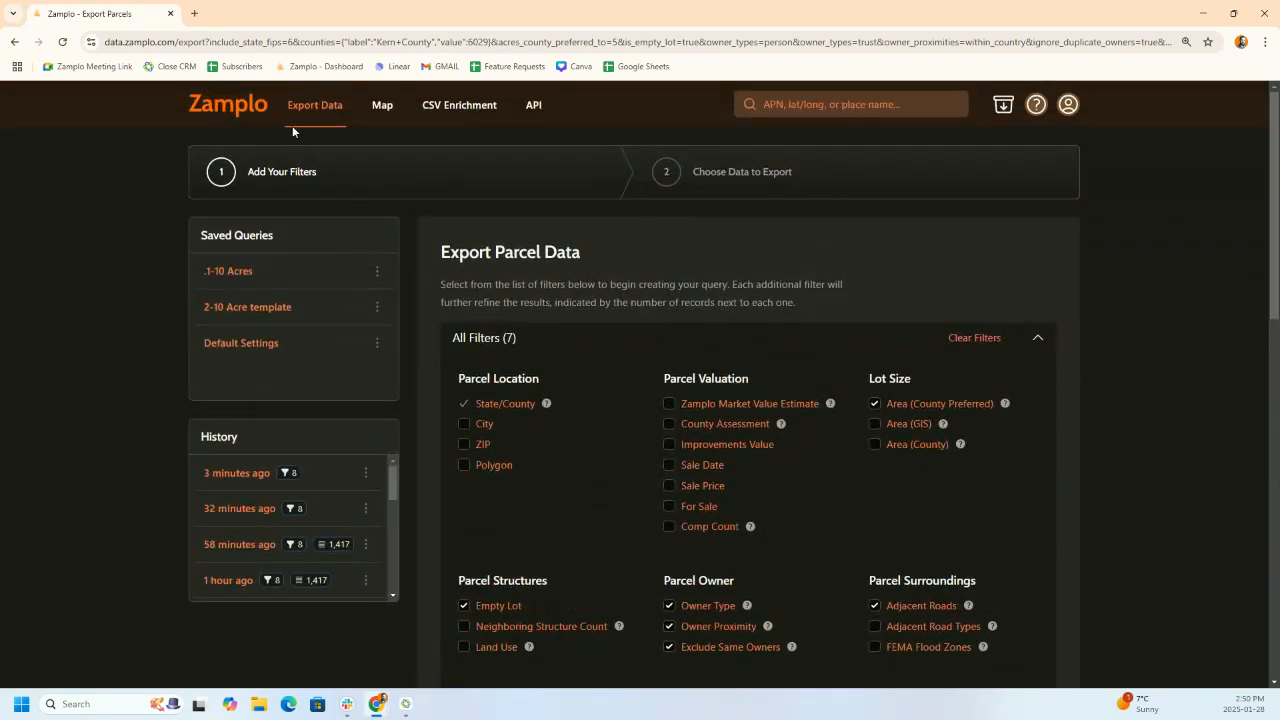
- Switch to the Map page showing the continental US
{"action": "left_click", "coordinate": [383, 110]}
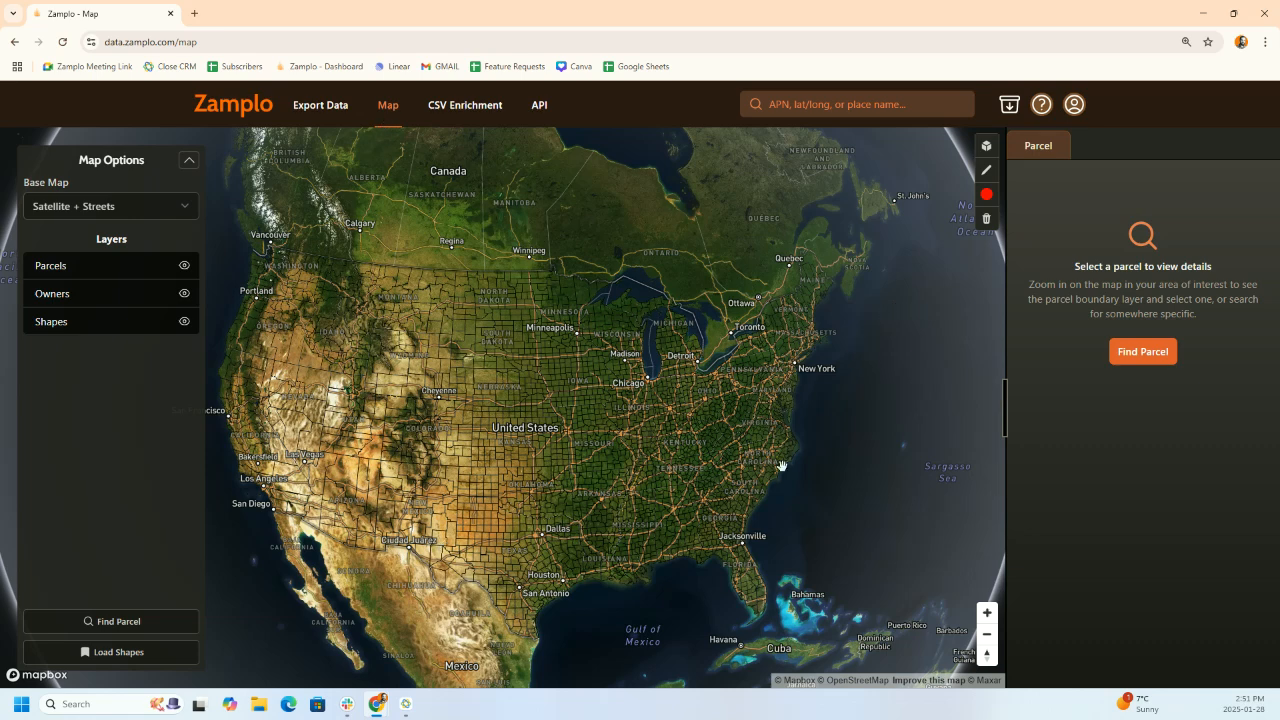
- Search 'kern county' and jump the map to Kern County, CA
{"action": "left_click", "coordinate": [829, 107]}
{"action": "type", "text": "kern county"}
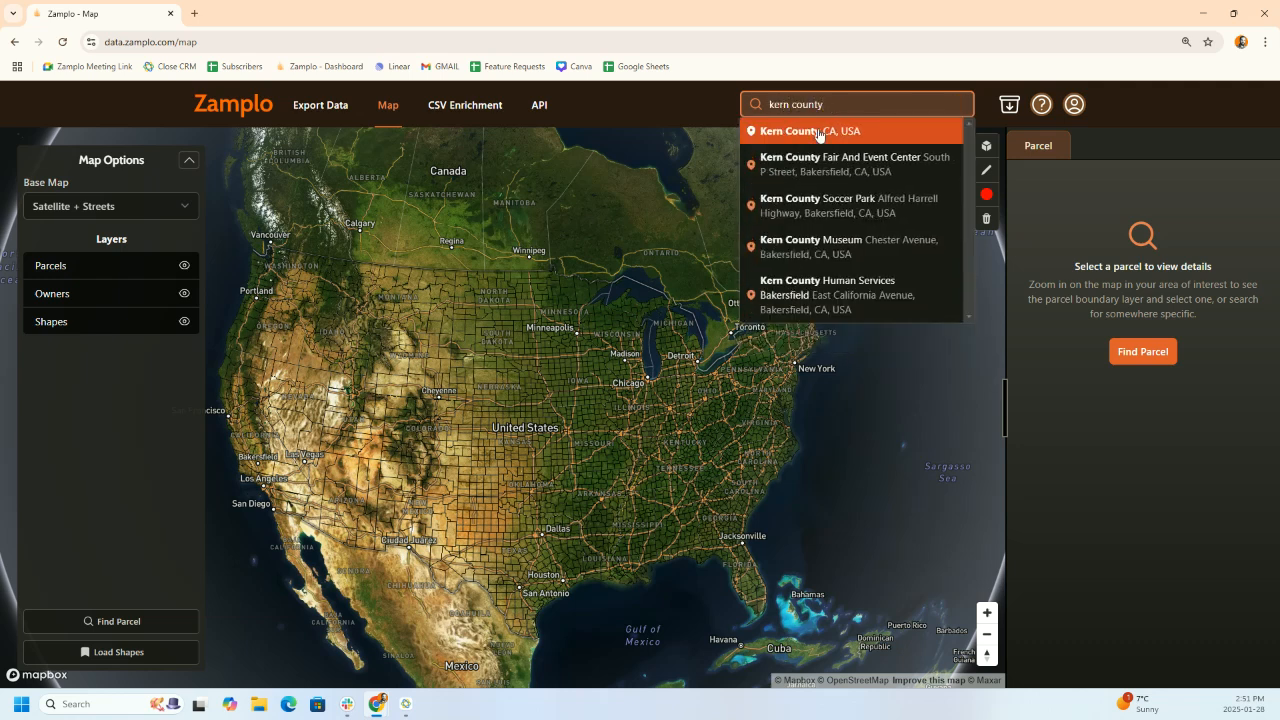
{"action": "left_click", "coordinate": [816, 137]}
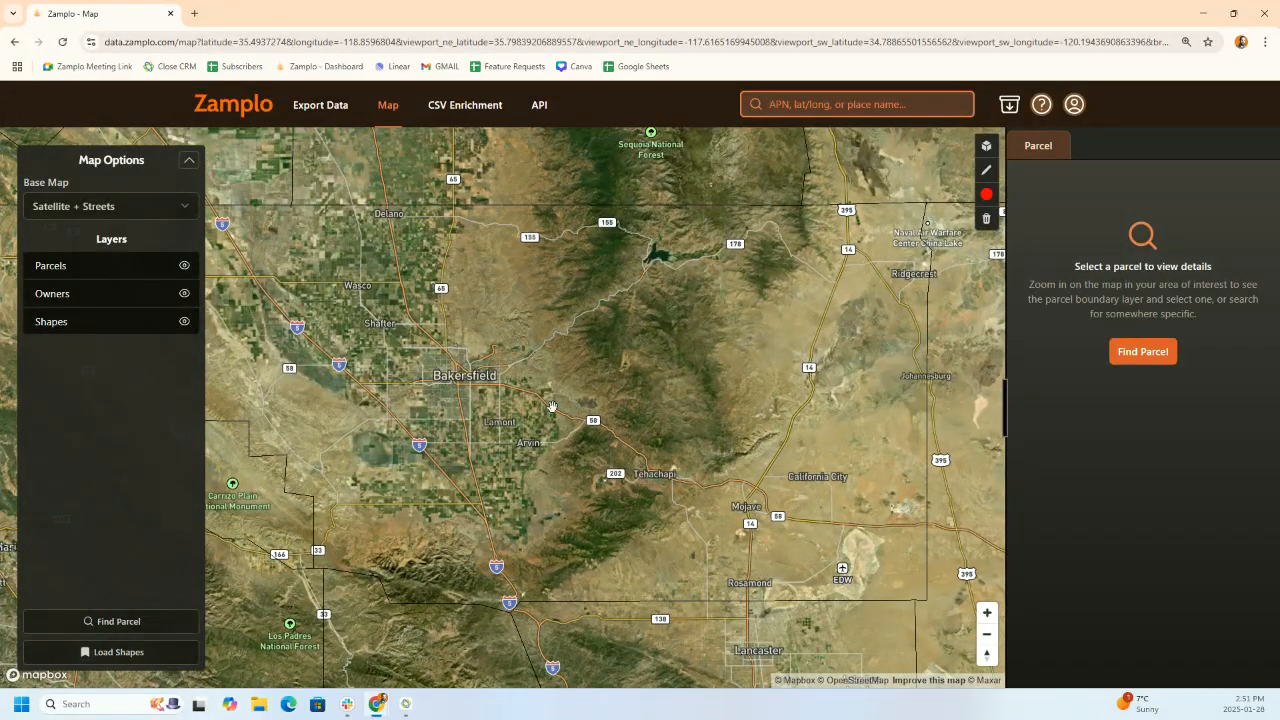
- Set the shape colour to cyan and zoom the map in on Bakersfield
{"action": "left_click", "coordinate": [986, 193]}
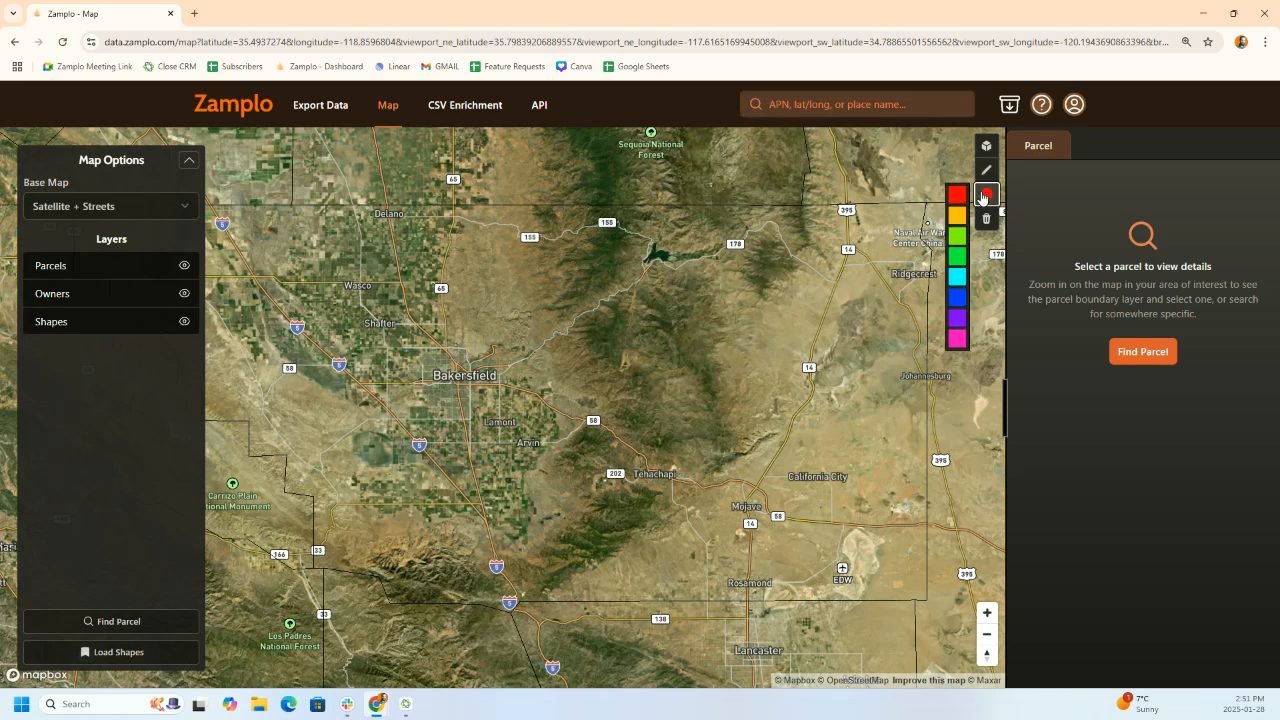
{"action": "left_click", "coordinate": [957, 277]}
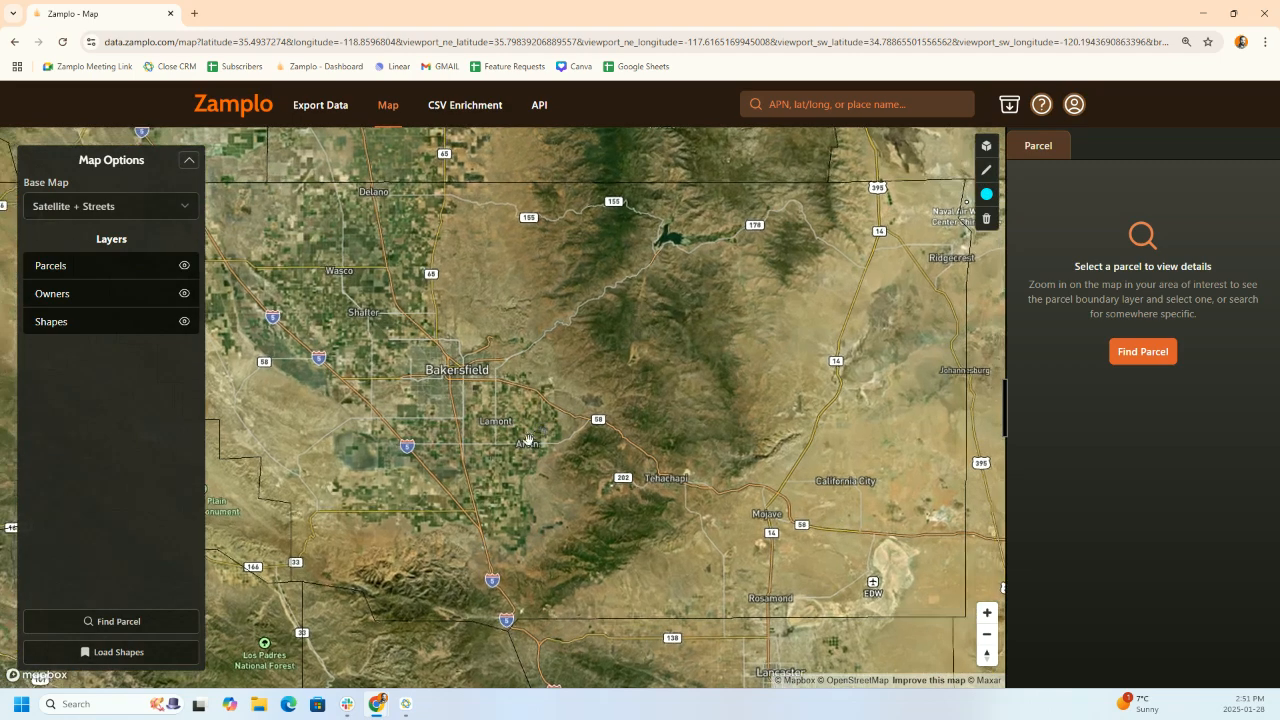
{"action": "scroll", "coordinate": [541, 431], "scroll_direction": "up", "scroll_amount": 3}
{"action": "scroll", "coordinate": [572, 434], "scroll_direction": "up", "scroll_amount": 3}
{"action": "left_click_drag", "start_coordinate": [568, 433], "coordinate": [640, 424]}
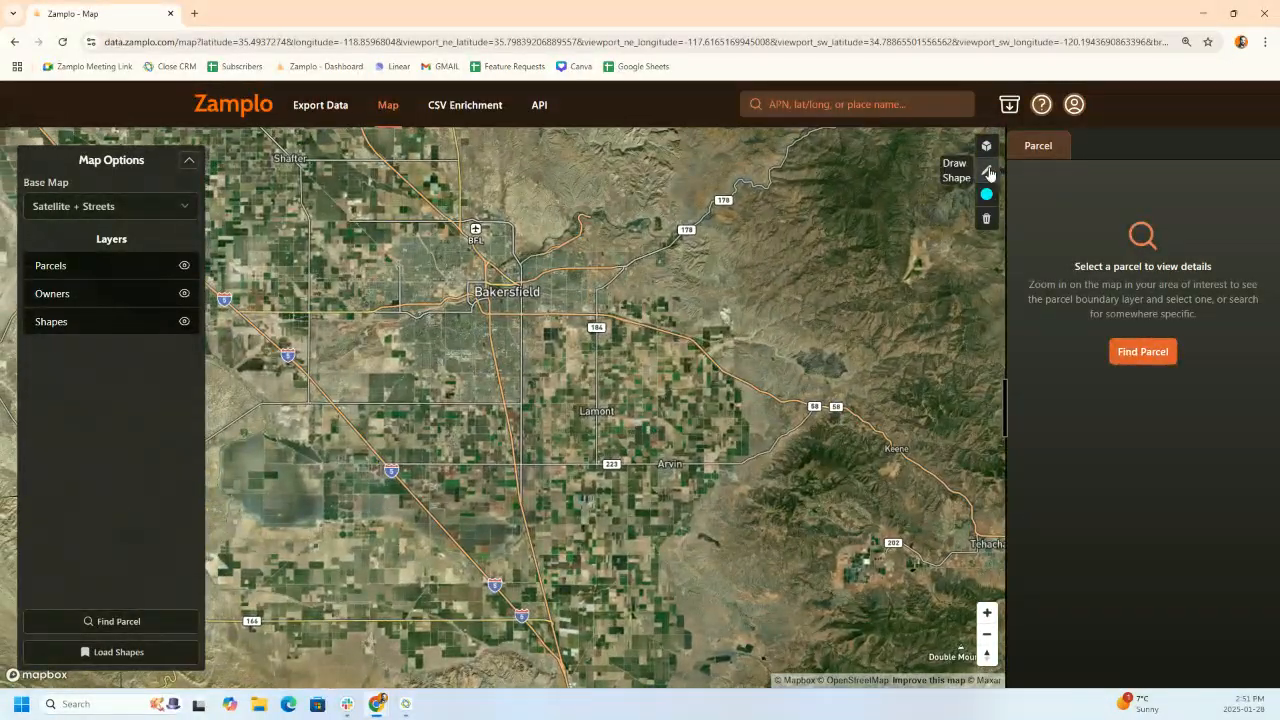
{"action": "left_click", "coordinate": [987, 171]}
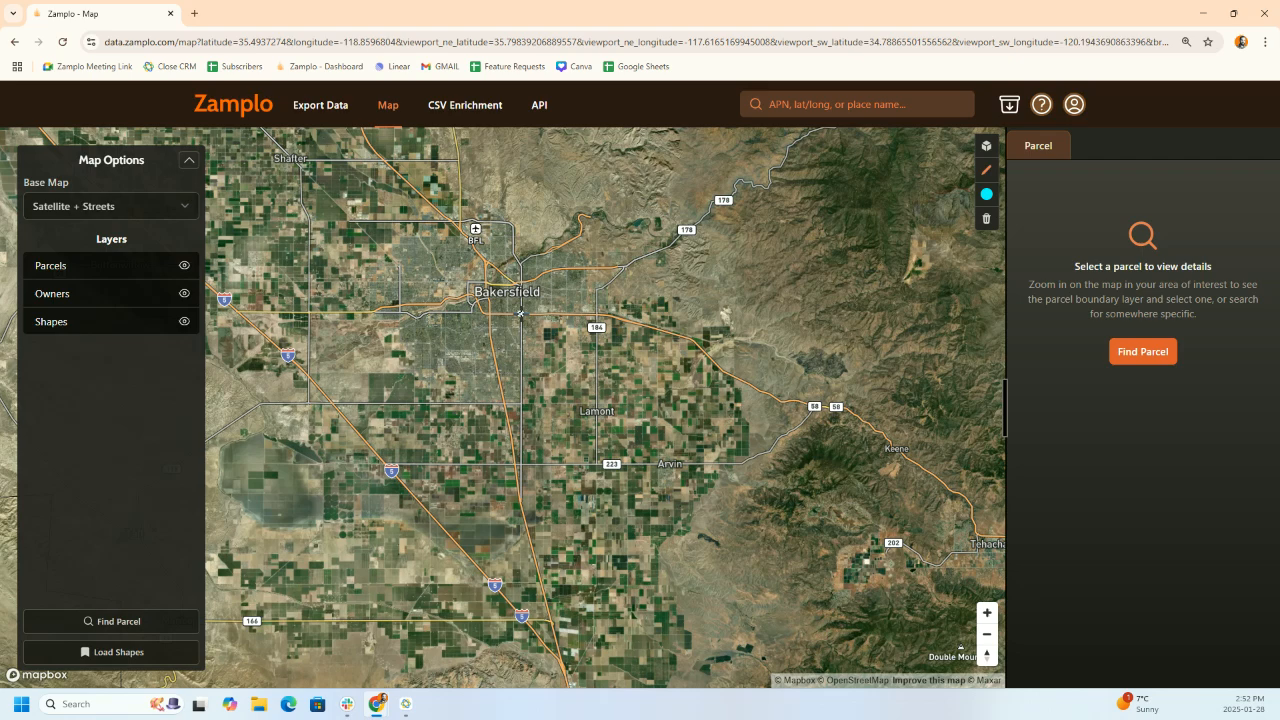
- Draw a four-corner rectangle from south of Bakersfield to near Arvin, about 32,637 acres
{"action": "left_click", "coordinate": [520, 313]}
{"action": "left_click", "coordinate": [598, 314]}
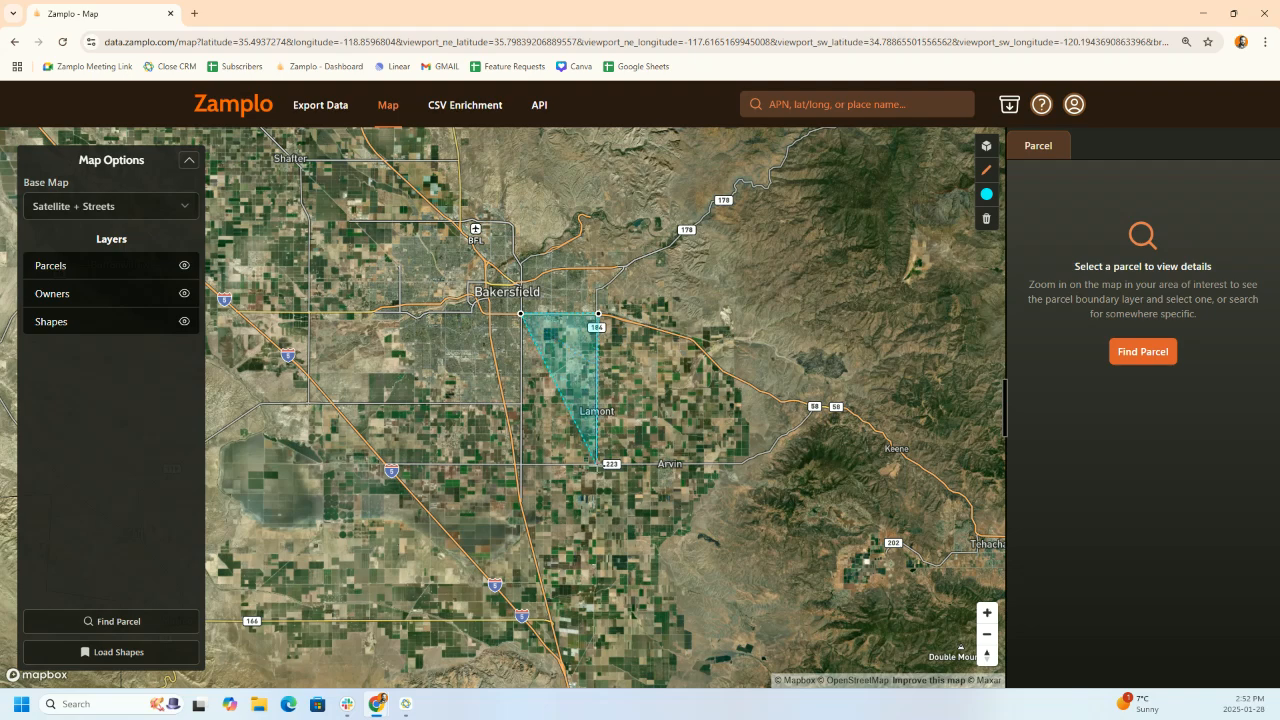
{"action": "left_click", "coordinate": [597, 465]}
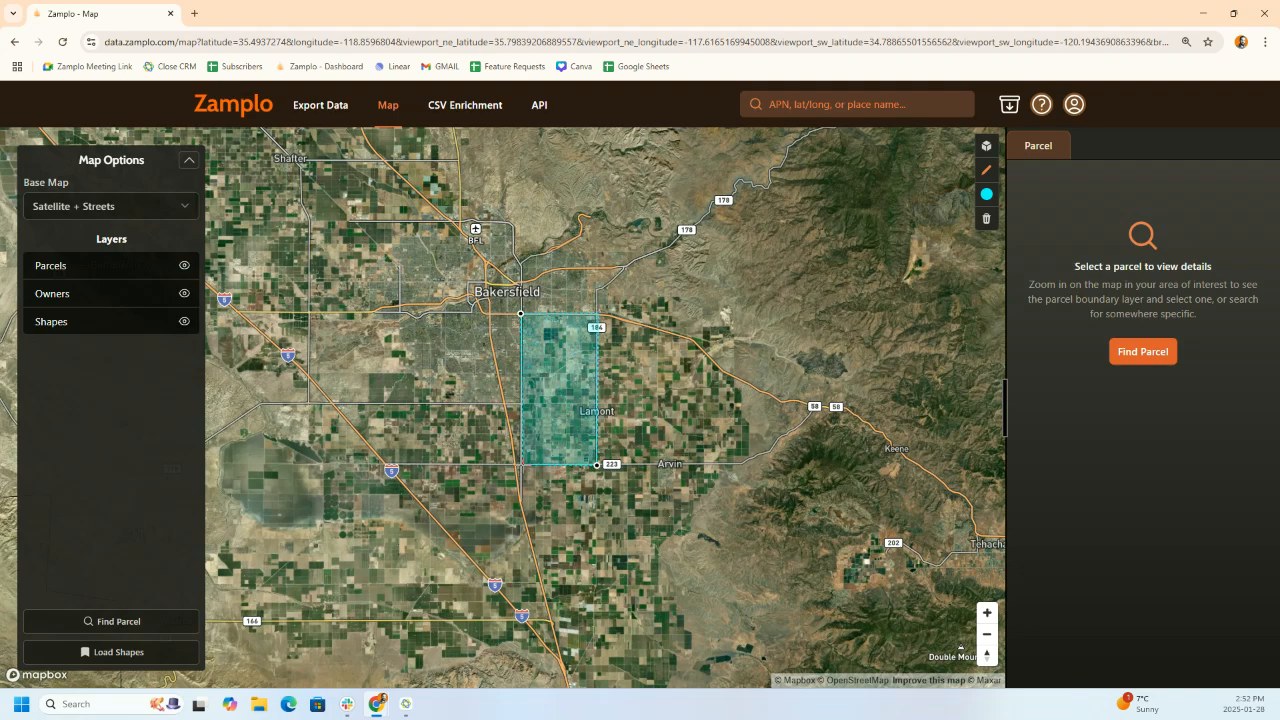
{"action": "left_click", "coordinate": [520, 465]}
{"action": "left_click", "coordinate": [520, 315]}
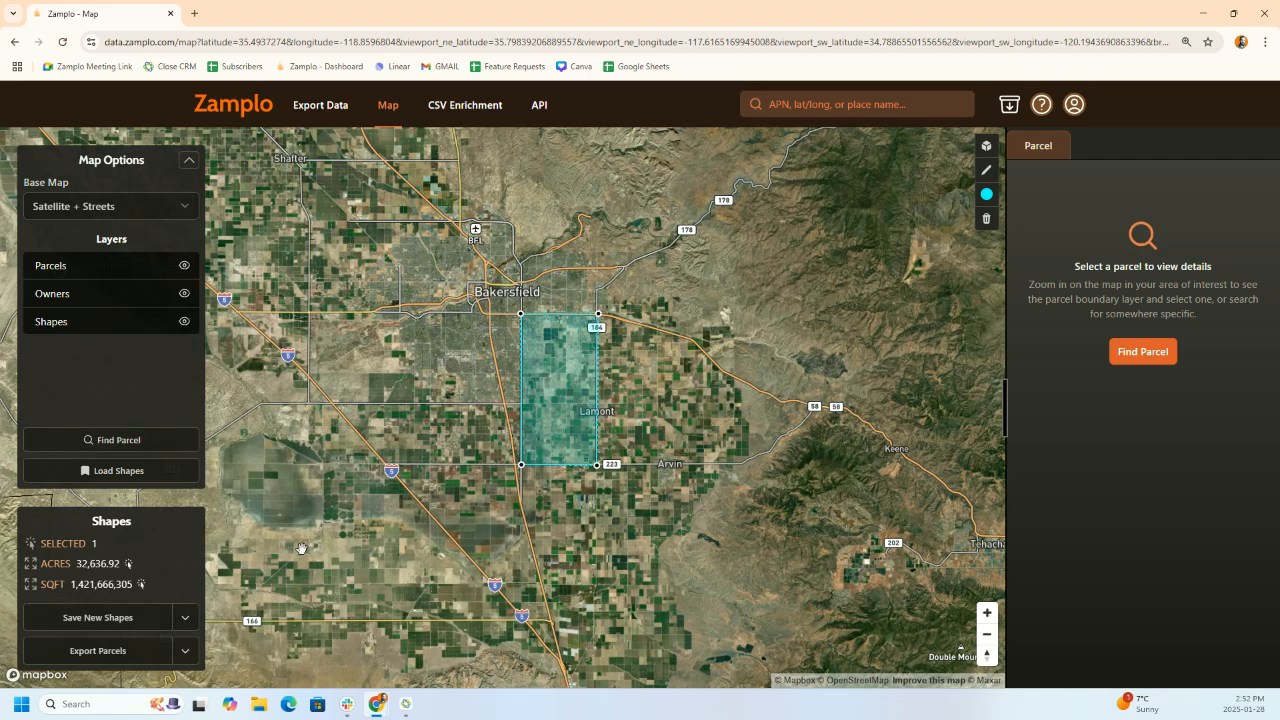
- Preview the .1-10 Acres export query, cancel, then drag the area's left corners west
{"action": "left_click", "coordinate": [121, 652]}
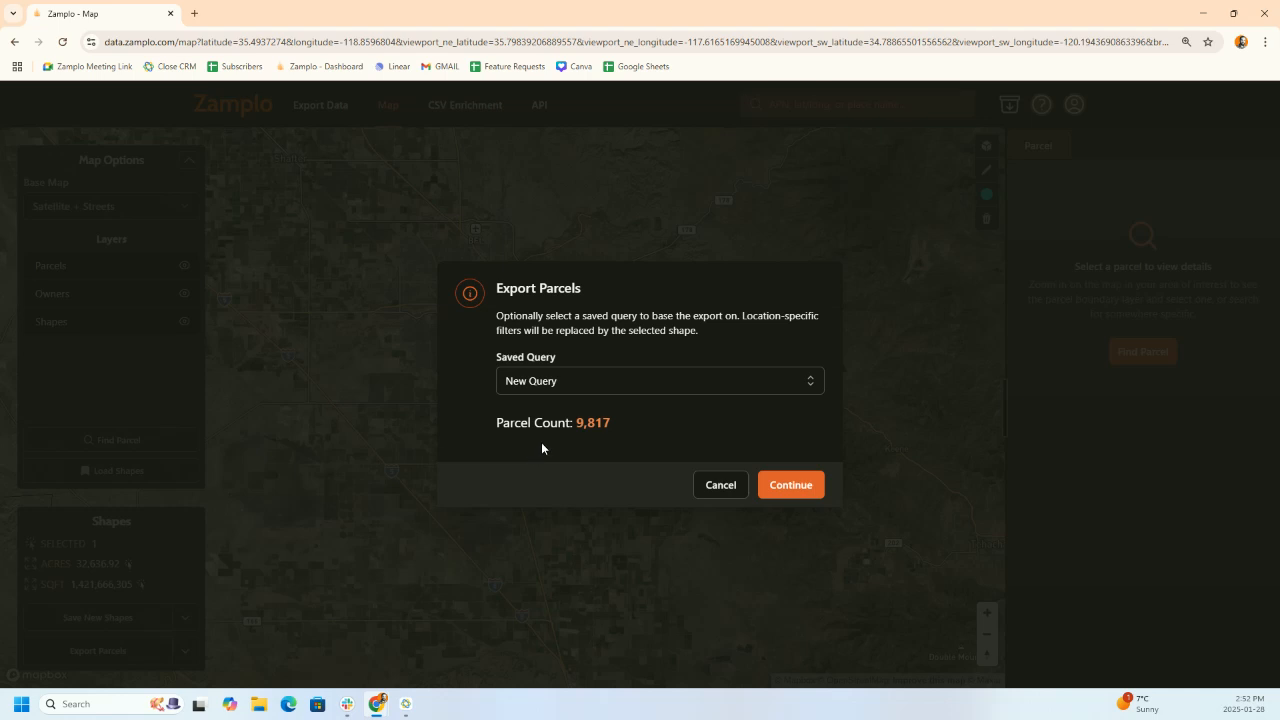
{"action": "left_click", "coordinate": [558, 389]}
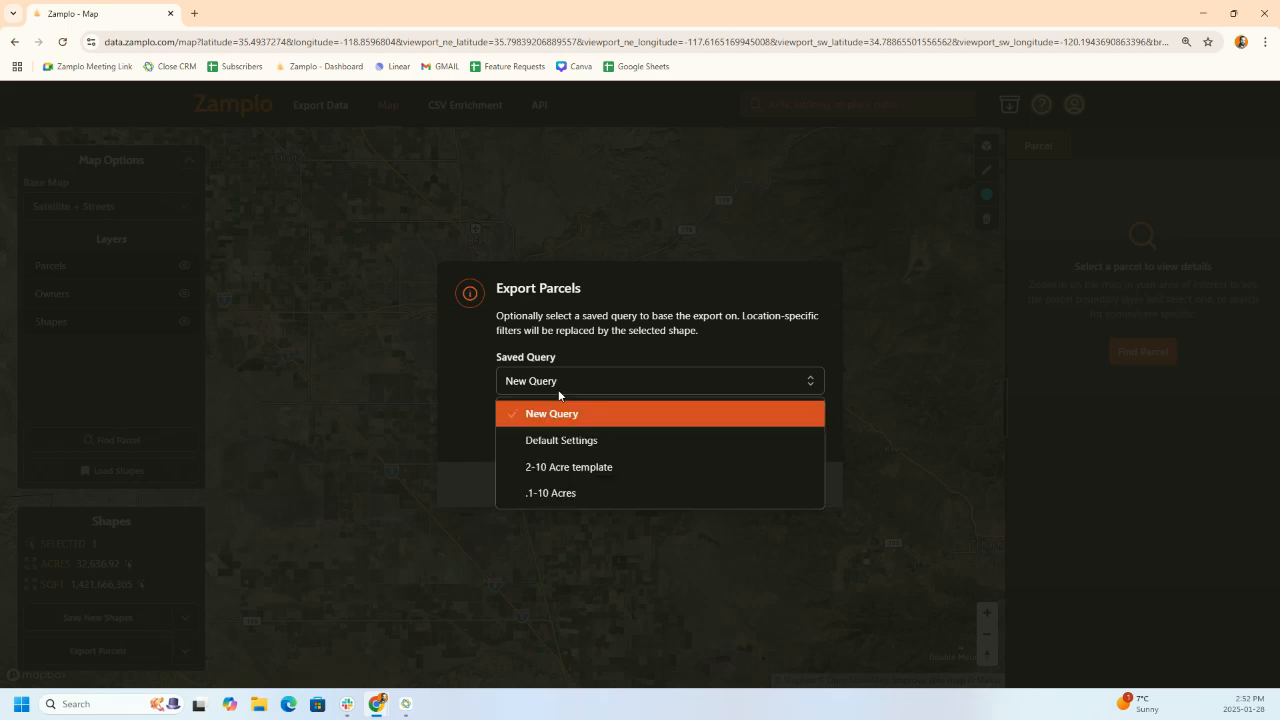
{"action": "left_click", "coordinate": [564, 496]}
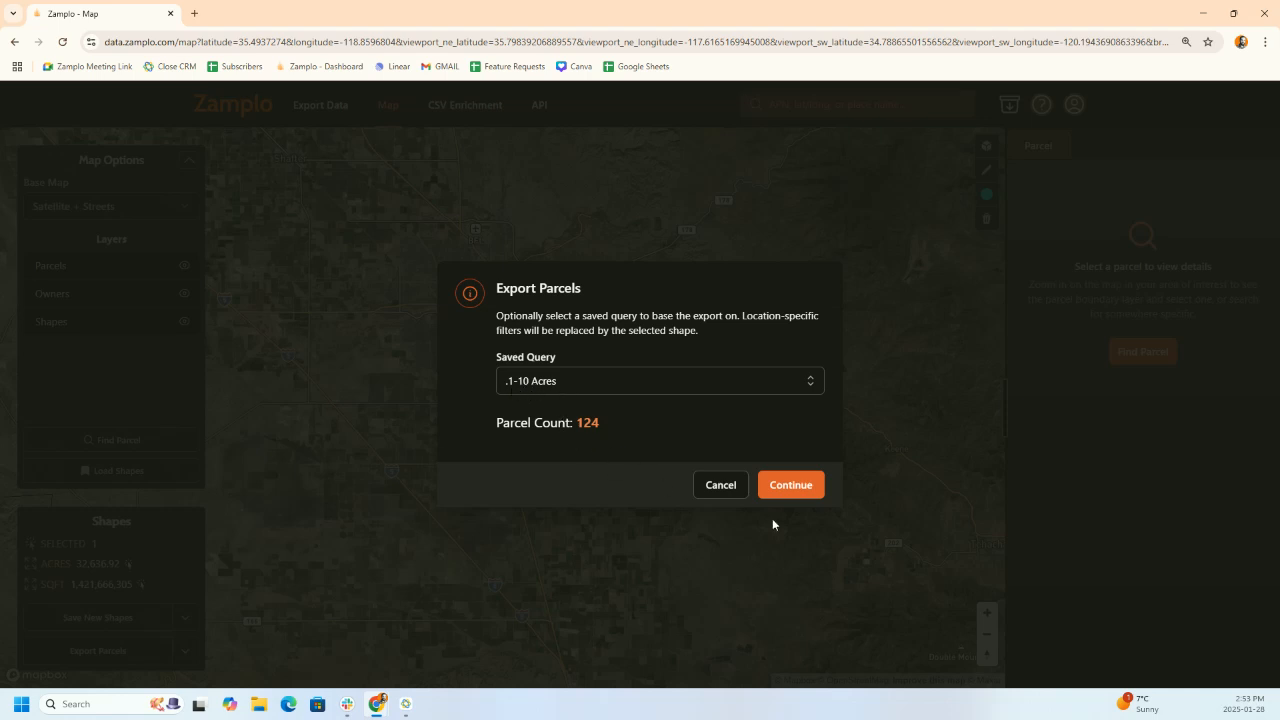
{"action": "left_click", "coordinate": [720, 485]}
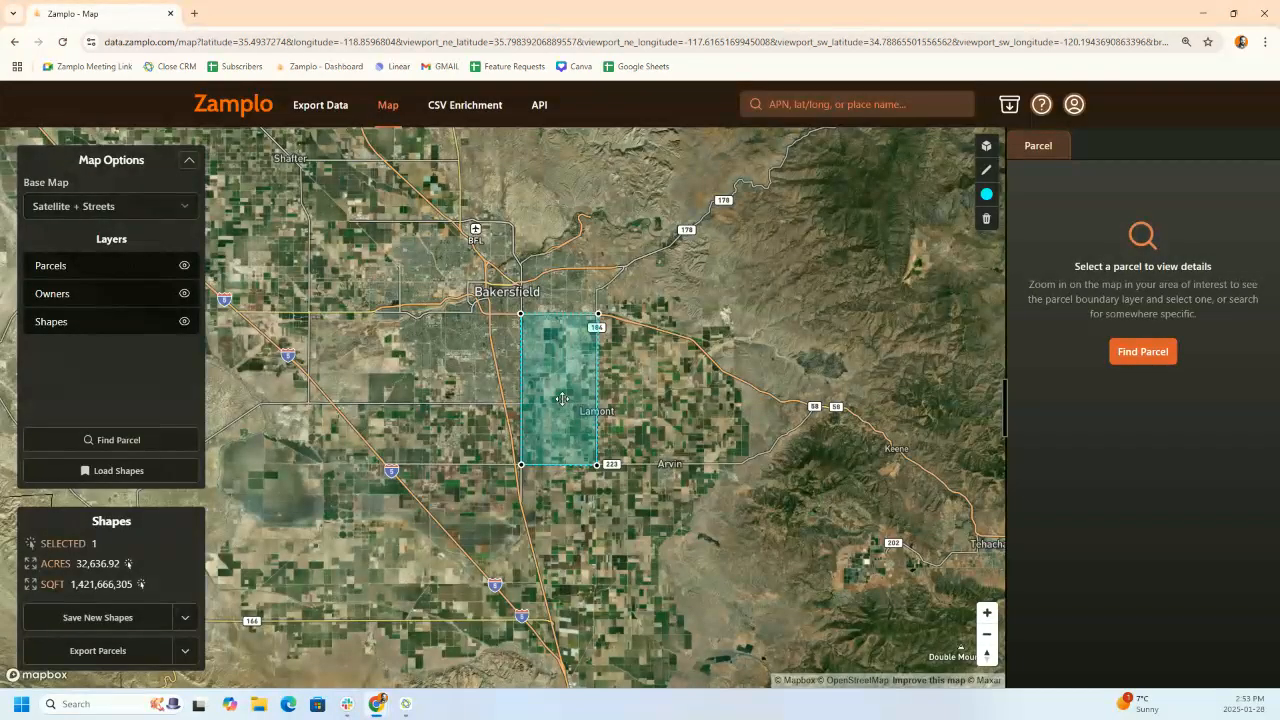
{"action": "left_click_drag", "start_coordinate": [519, 316], "coordinate": [428, 313]}
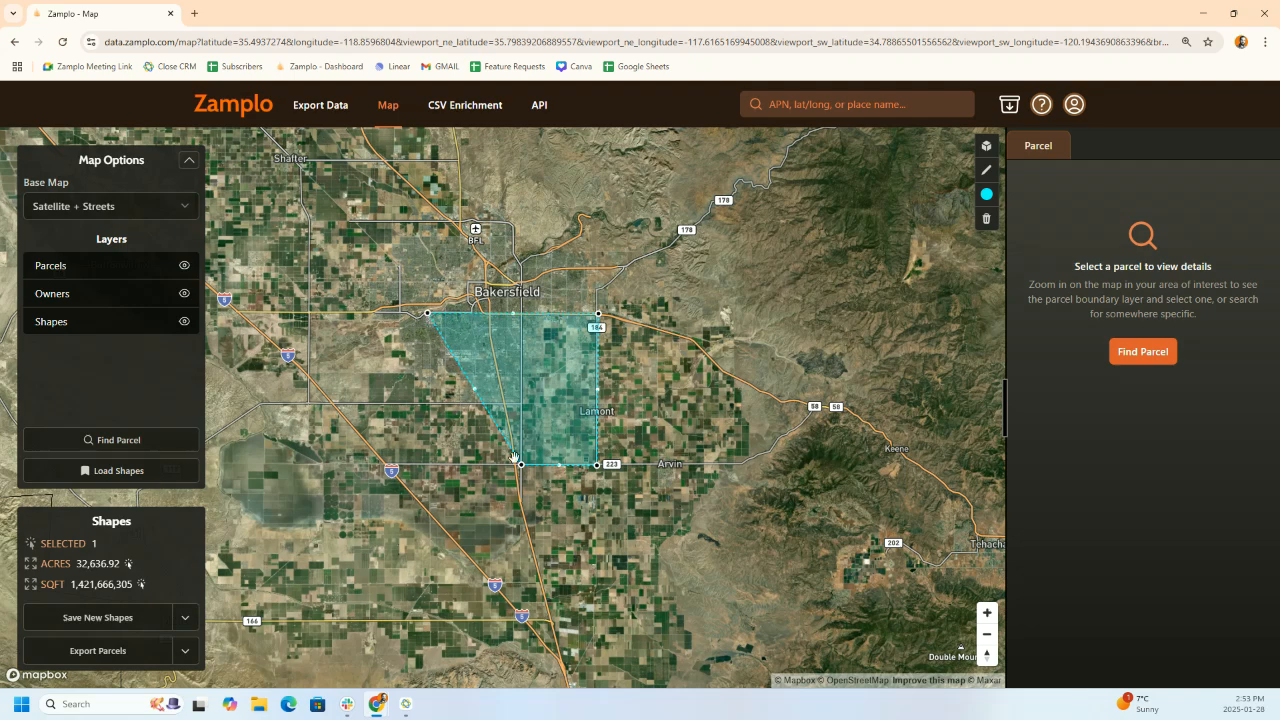
{"action": "left_click_drag", "start_coordinate": [516, 467], "coordinate": [425, 464]}
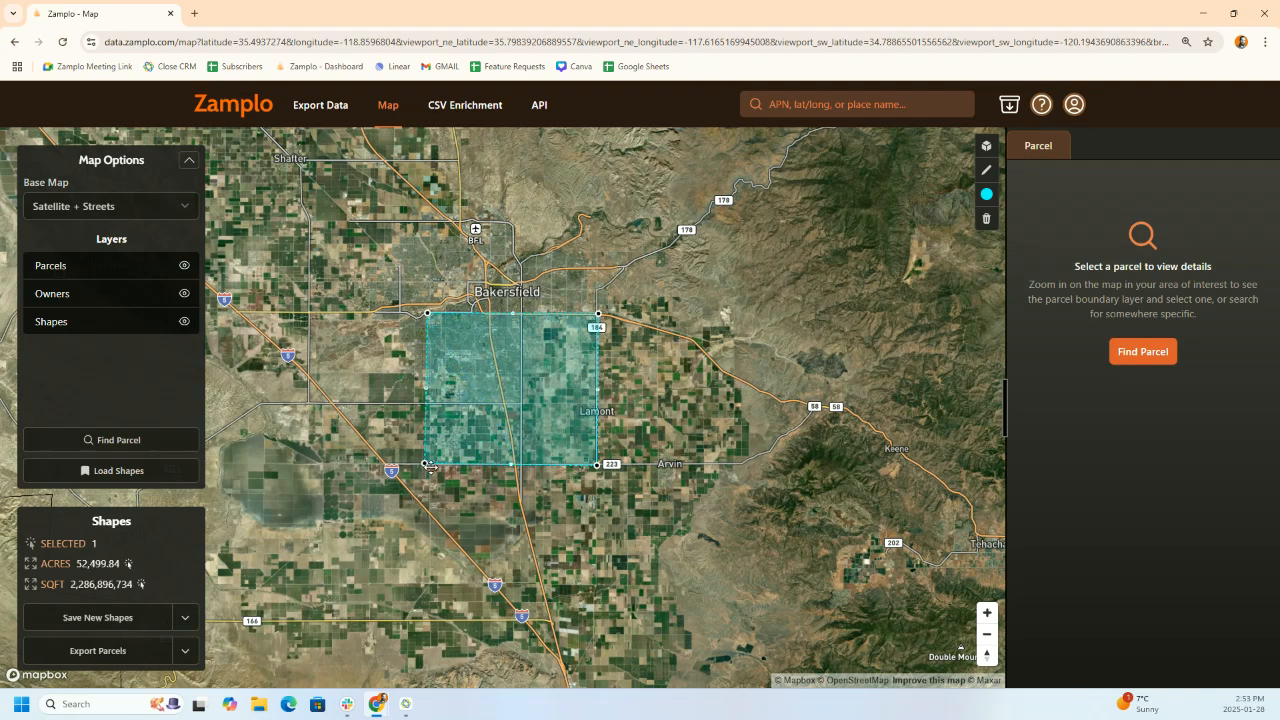
{"action": "left_click", "coordinate": [122, 660]}
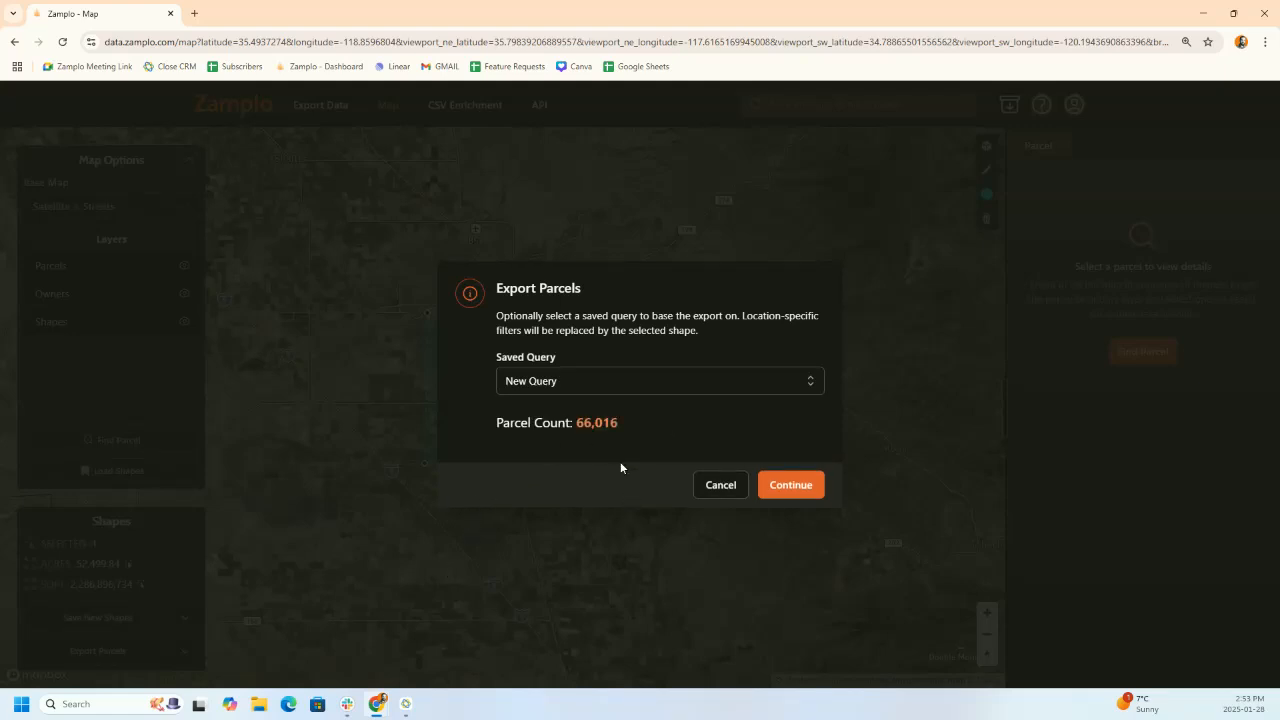
{"action": "left_click", "coordinate": [594, 386]}
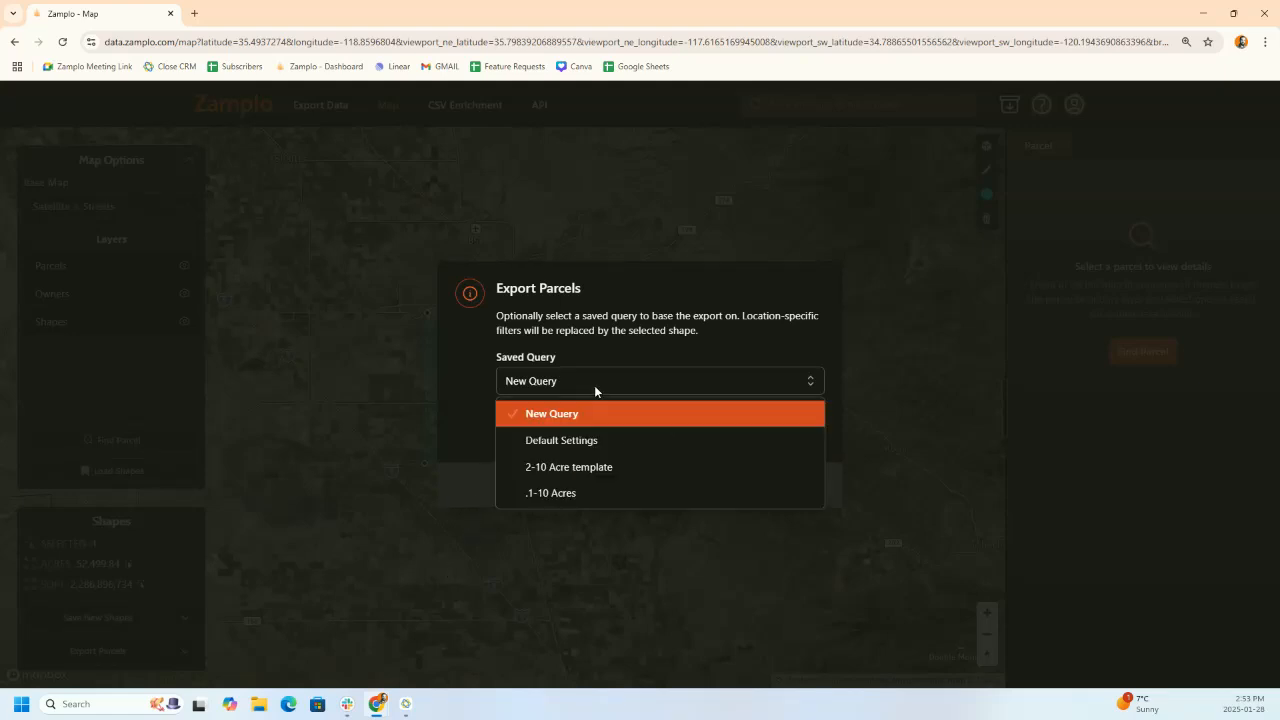
{"action": "left_click", "coordinate": [559, 493]}
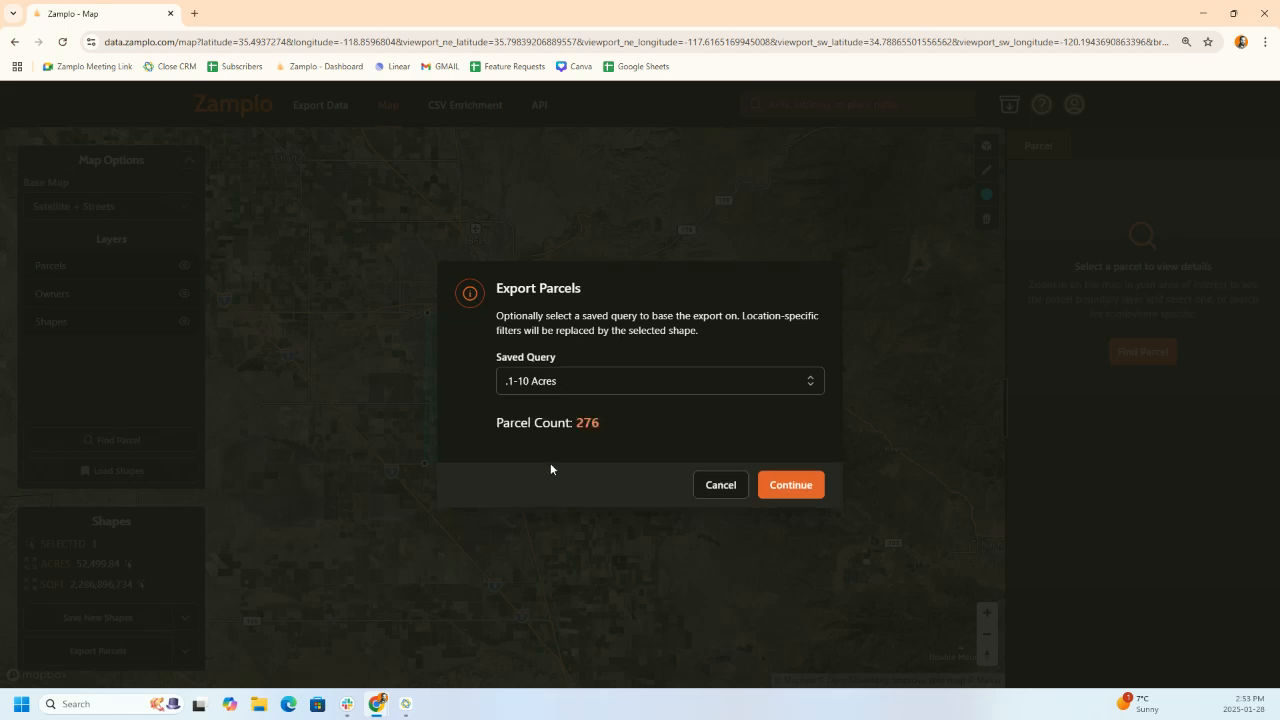
{"action": "left_click", "coordinate": [718, 486]}
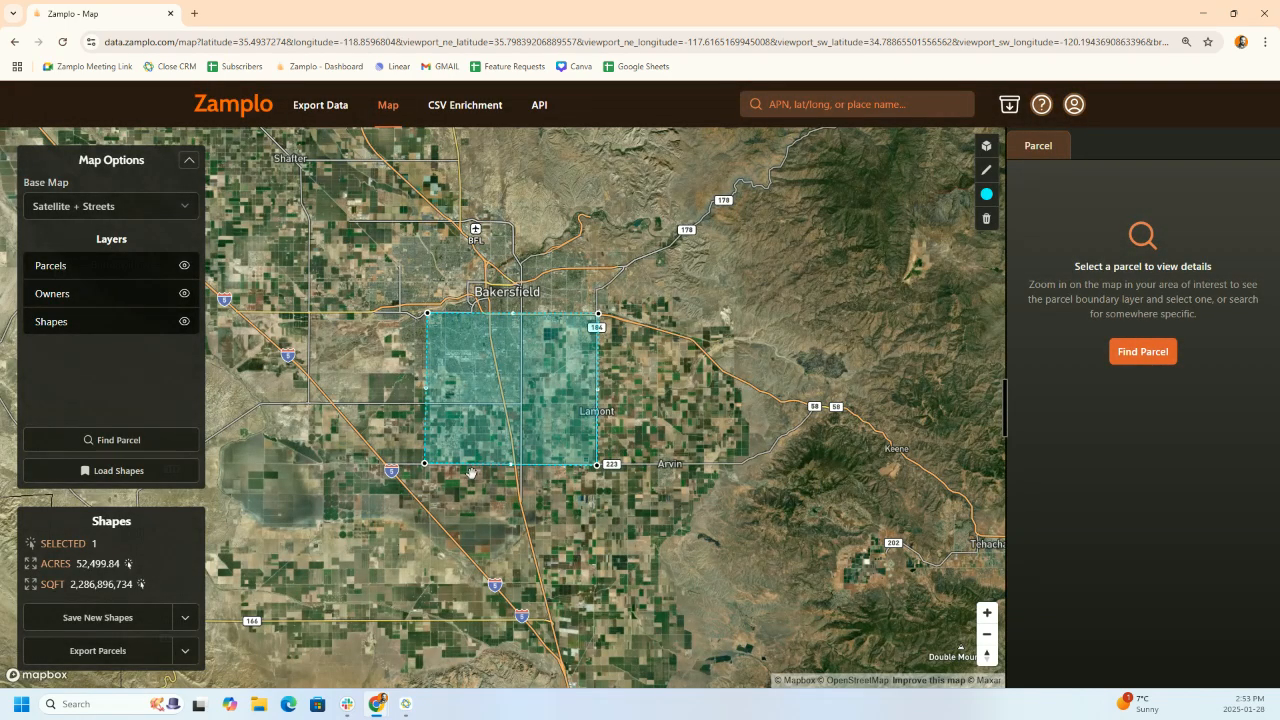
- Save the widened drawn area as a shape named 'Kern 1'
{"action": "left_click", "coordinate": [129, 618]}
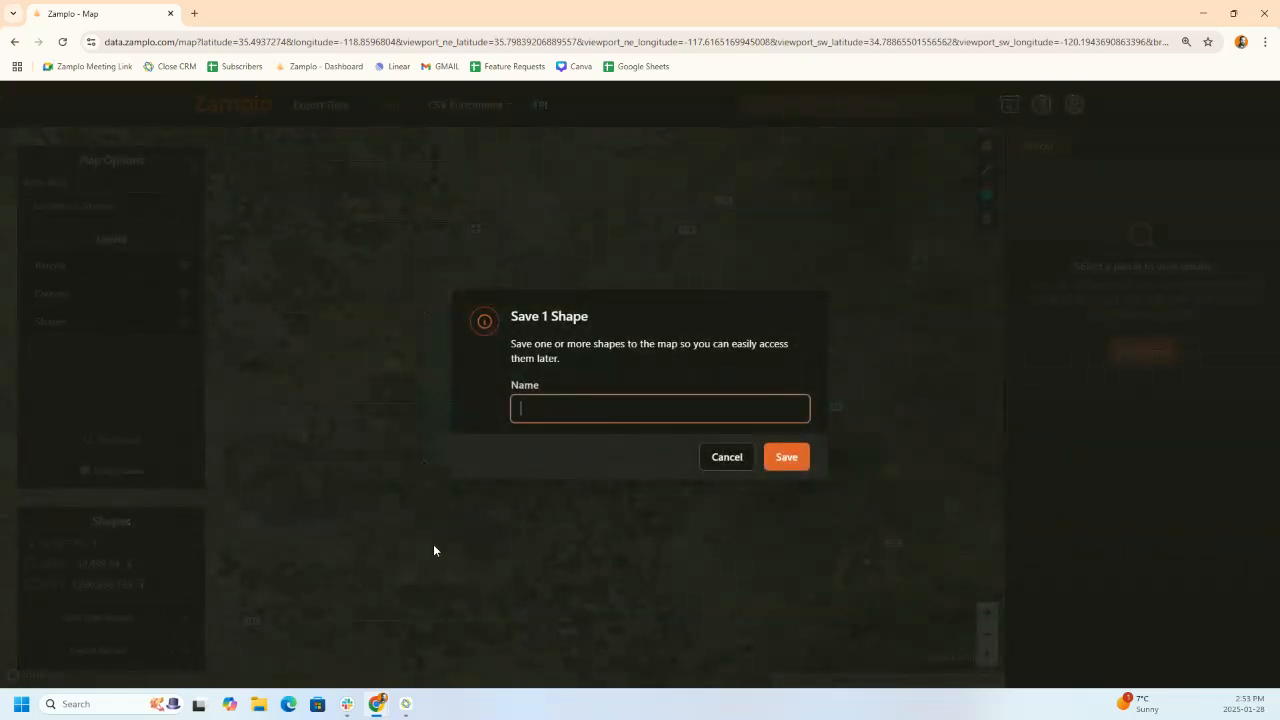
{"action": "type", "text": "Kern 1"}
{"action": "left_click", "coordinate": [795, 464]}
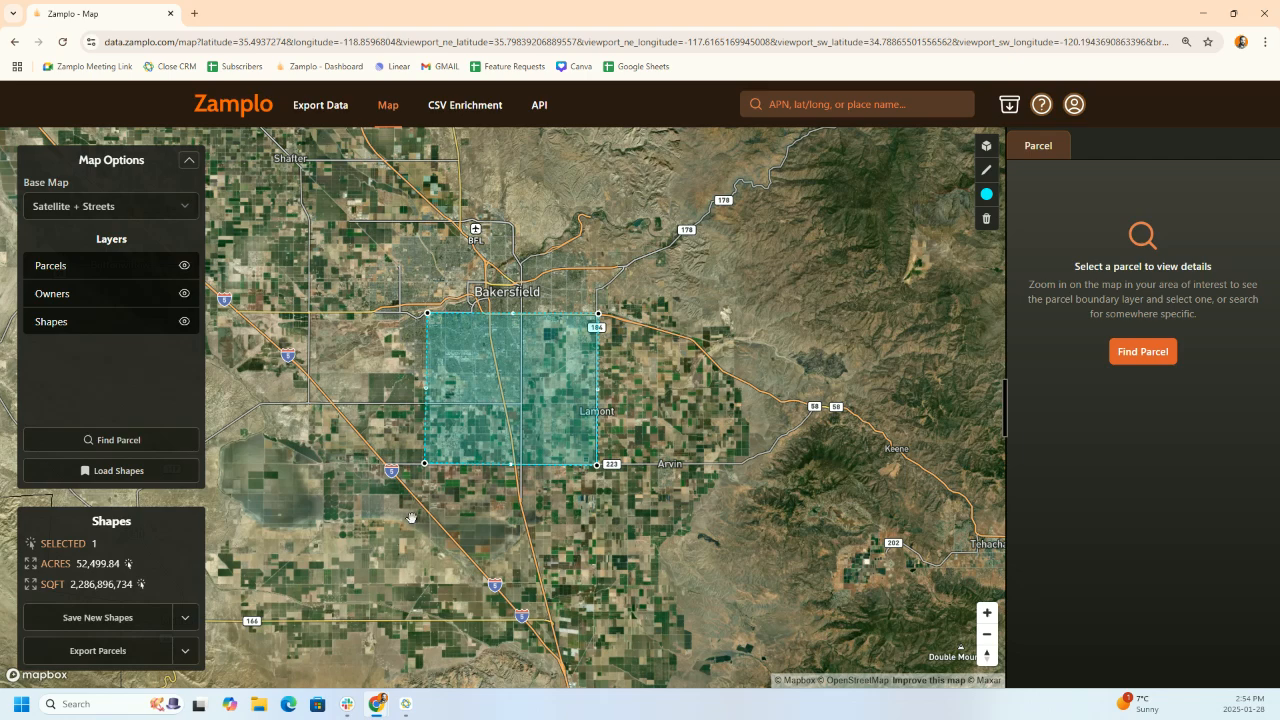
{"action": "left_click", "coordinate": [117, 656]}
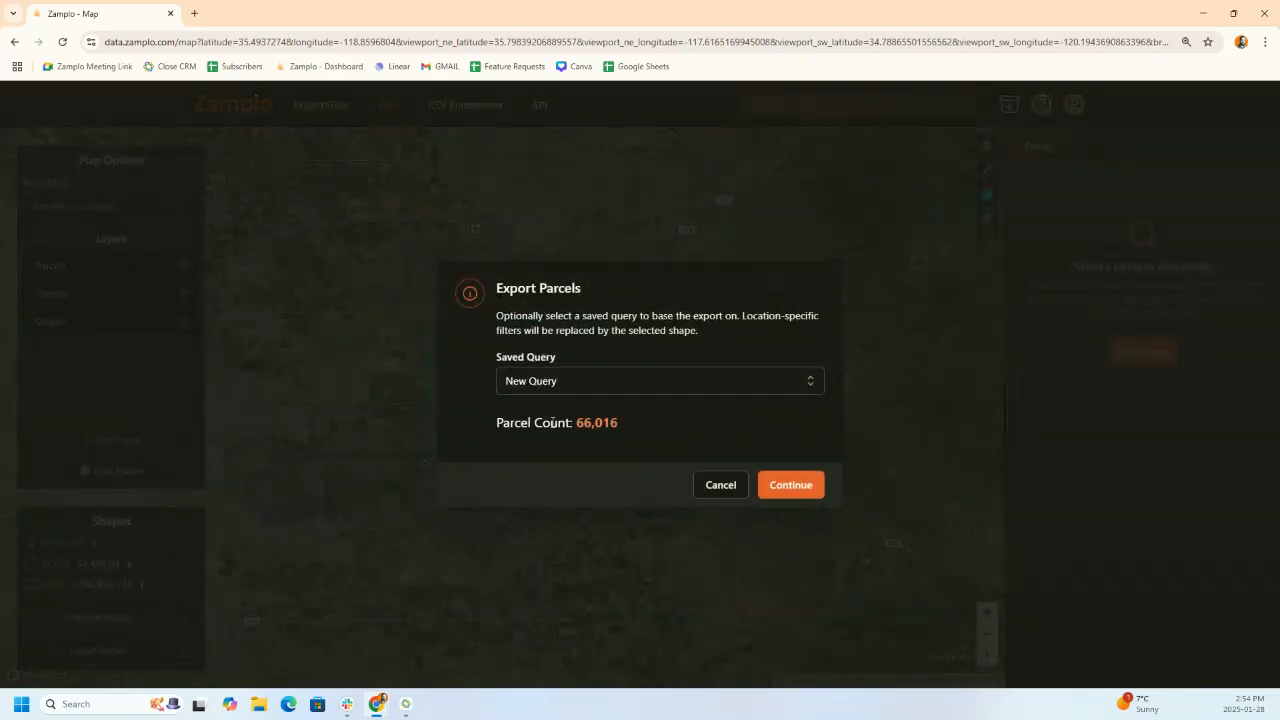
- Apply the .1-10 Acres saved query to the parcel export and continue
{"action": "left_click", "coordinate": [578, 393]}
{"action": "left_click", "coordinate": [560, 492]}
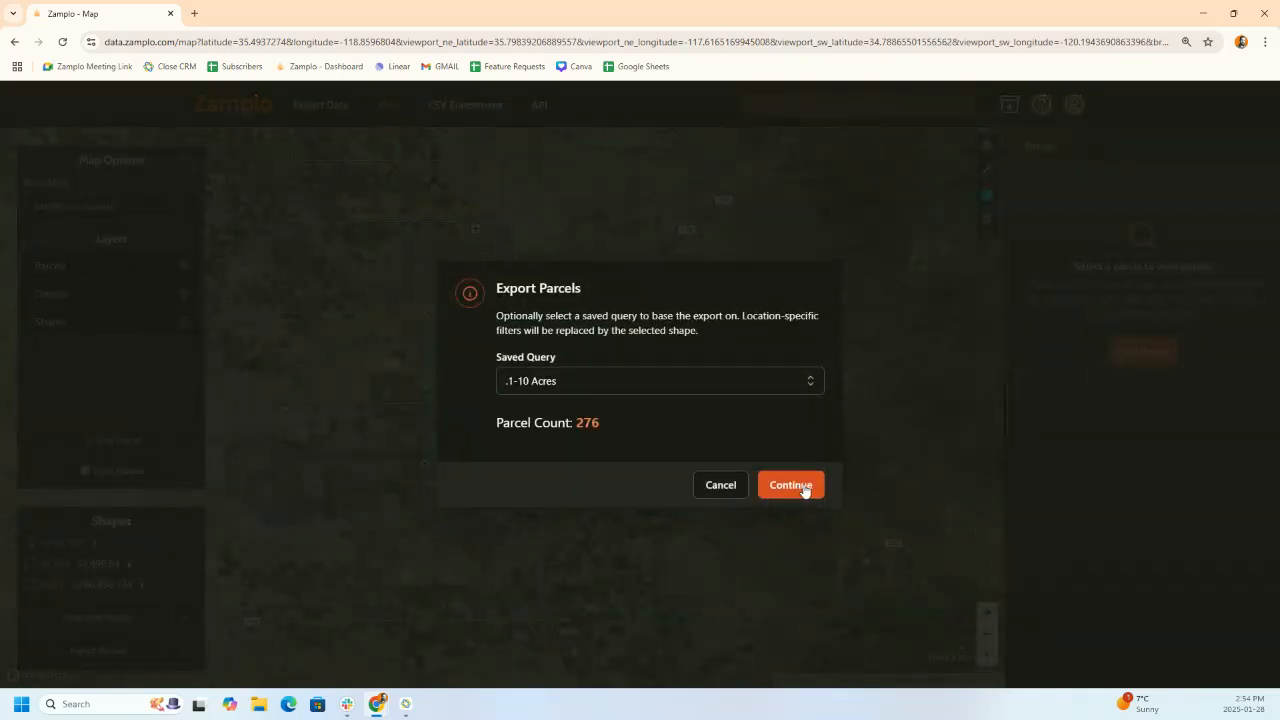
{"action": "left_click", "coordinate": [802, 488]}
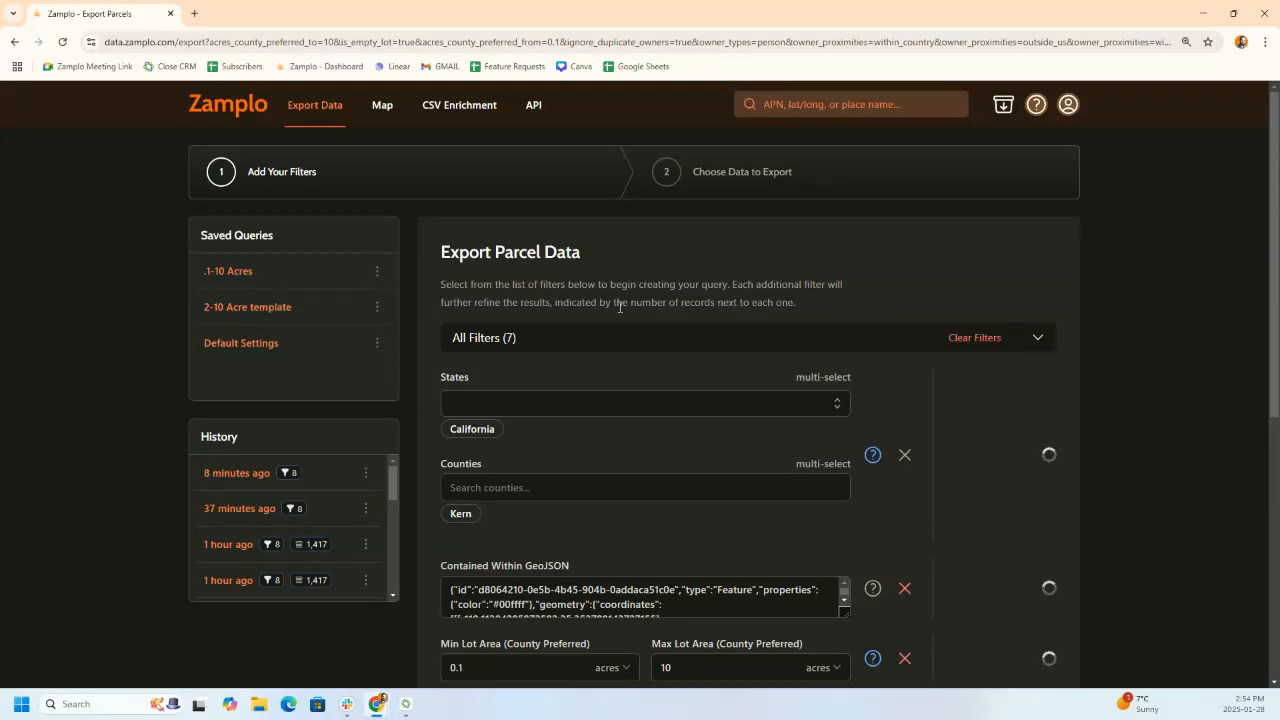
- Review the empty-lot and out-of-area owner filters, then submit them to export the data
{"action": "left_click", "coordinate": [1038, 338]}
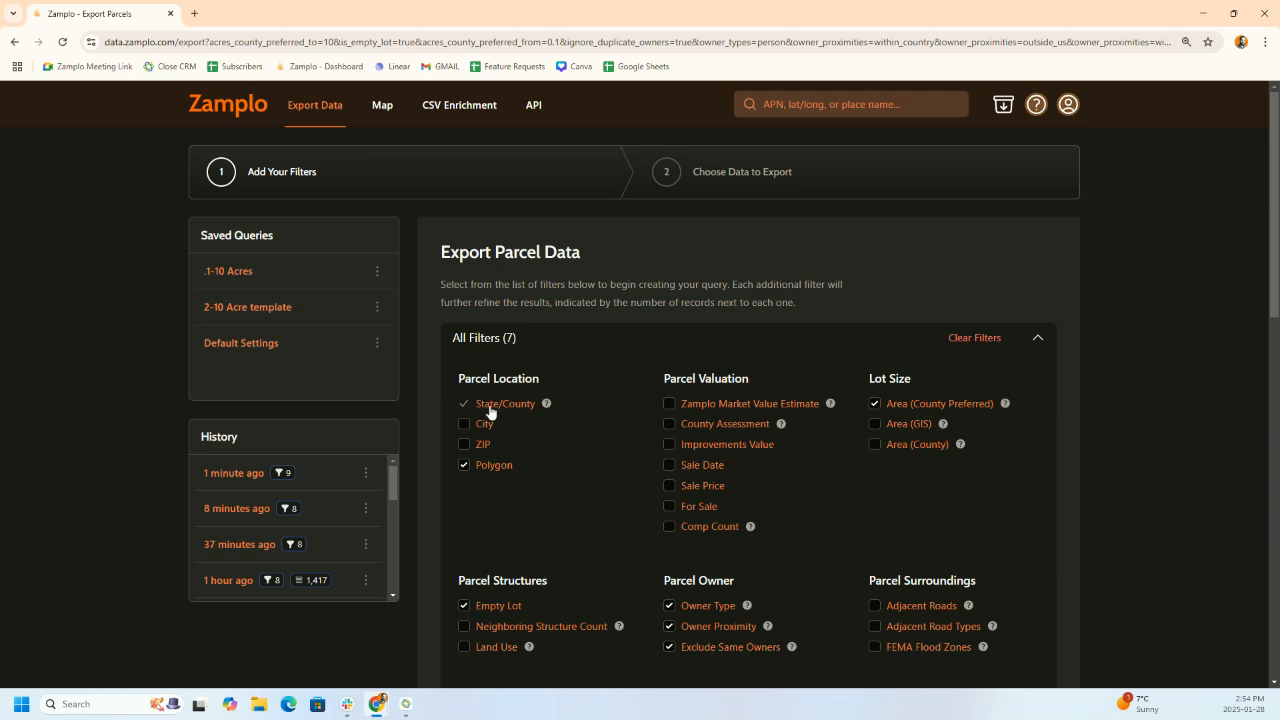
{"action": "left_click", "coordinate": [1038, 340]}
{"action": "left_click", "coordinate": [1038, 340]}
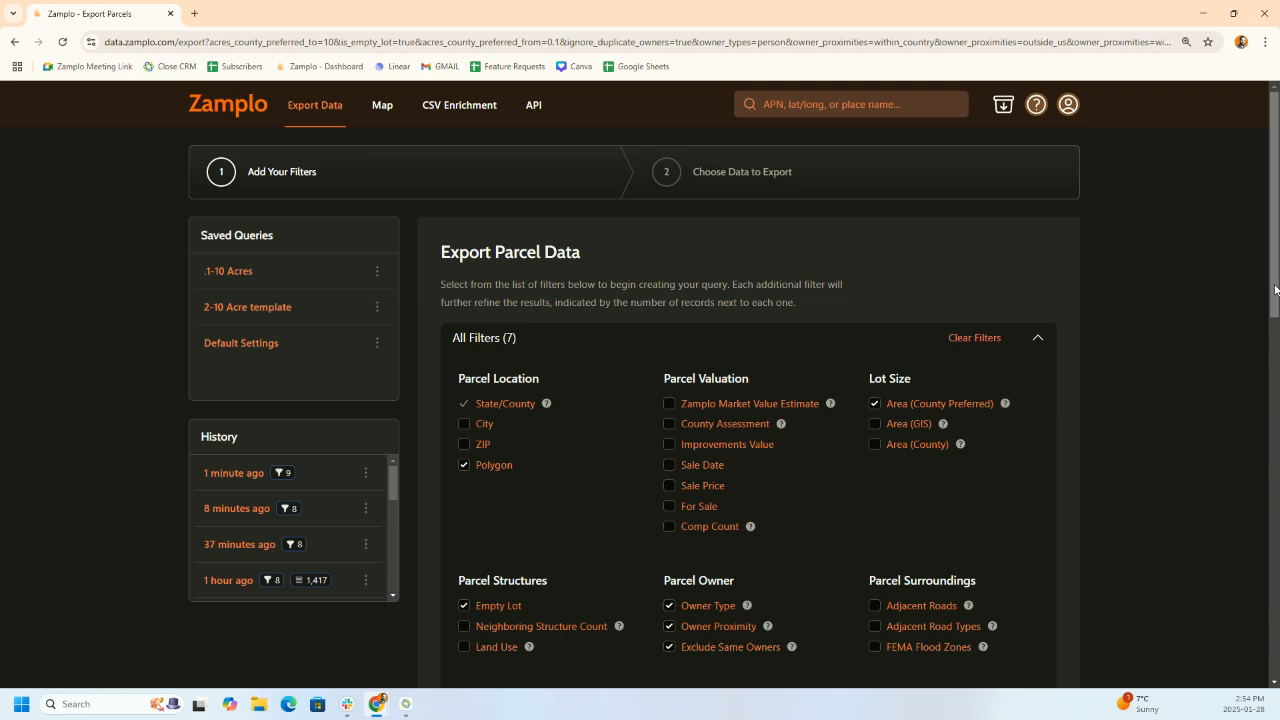
{"action": "left_click_drag", "start_coordinate": [1275, 290], "coordinate": [1226, 639]}
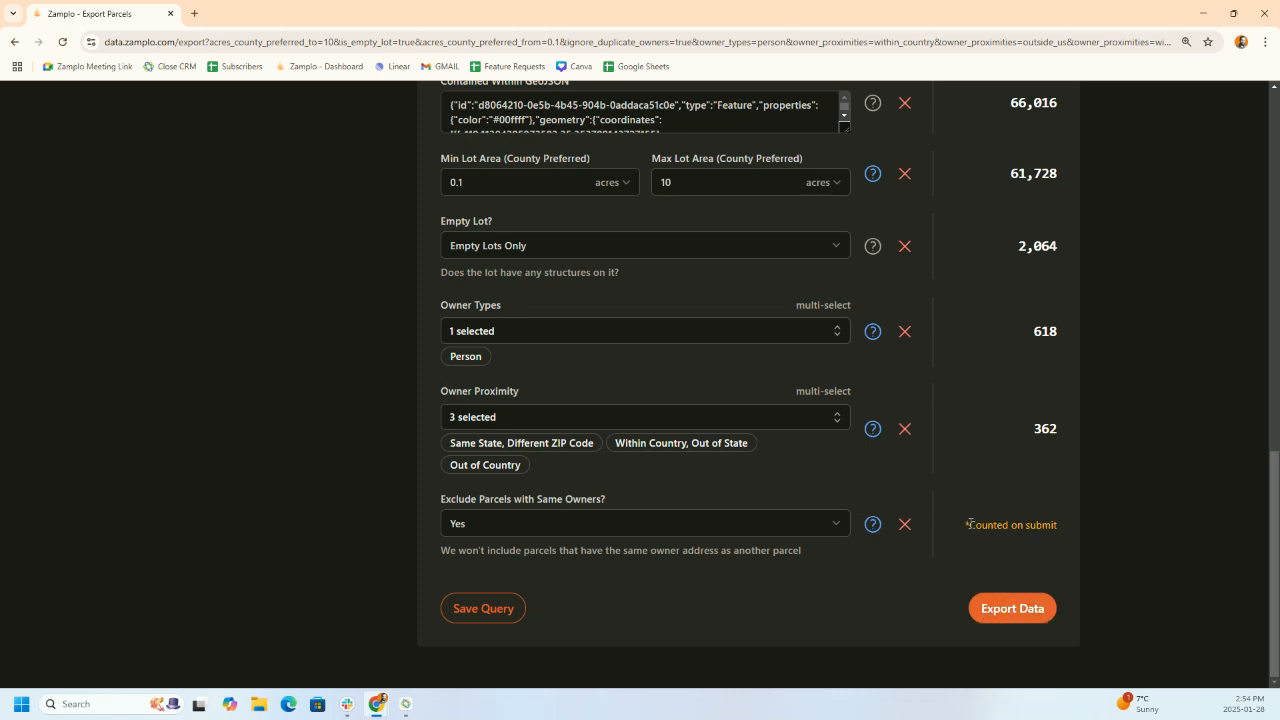
{"action": "left_click_drag", "start_coordinate": [963, 524], "coordinate": [1055, 541]}
{"action": "left_click_drag", "start_coordinate": [1058, 431], "coordinate": [1033, 432]}
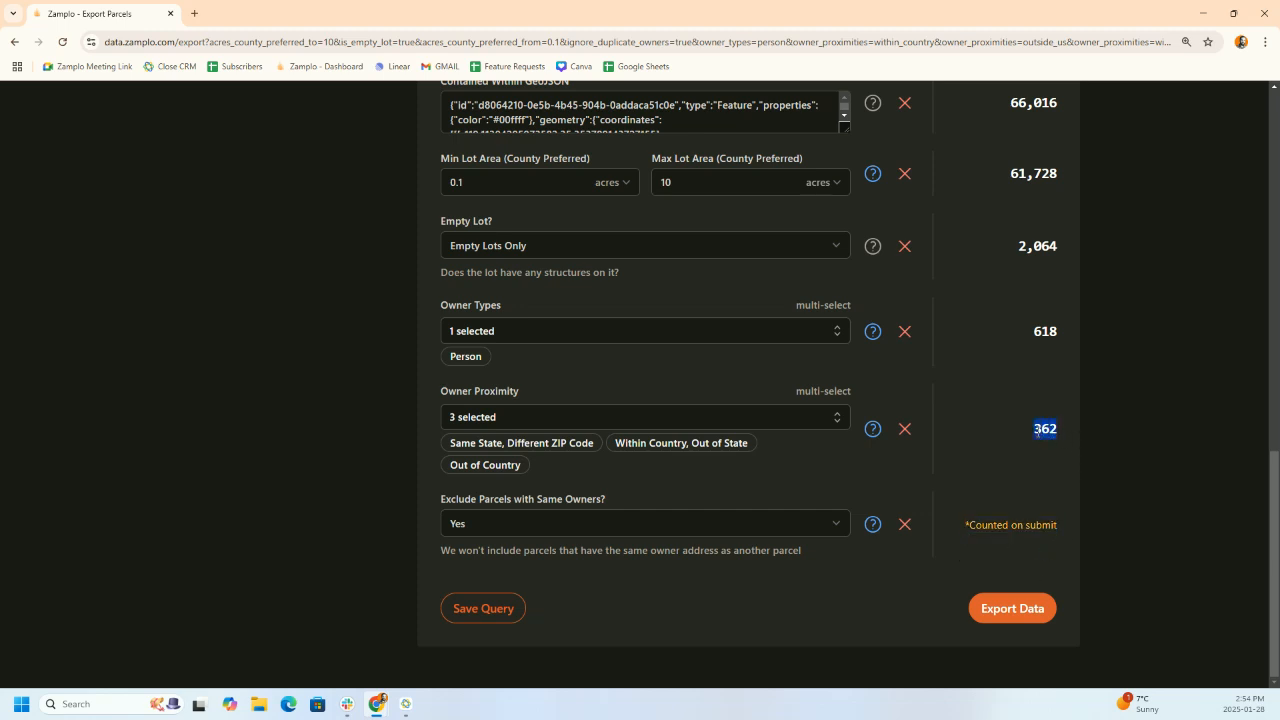
{"action": "left_click", "coordinate": [996, 619]}
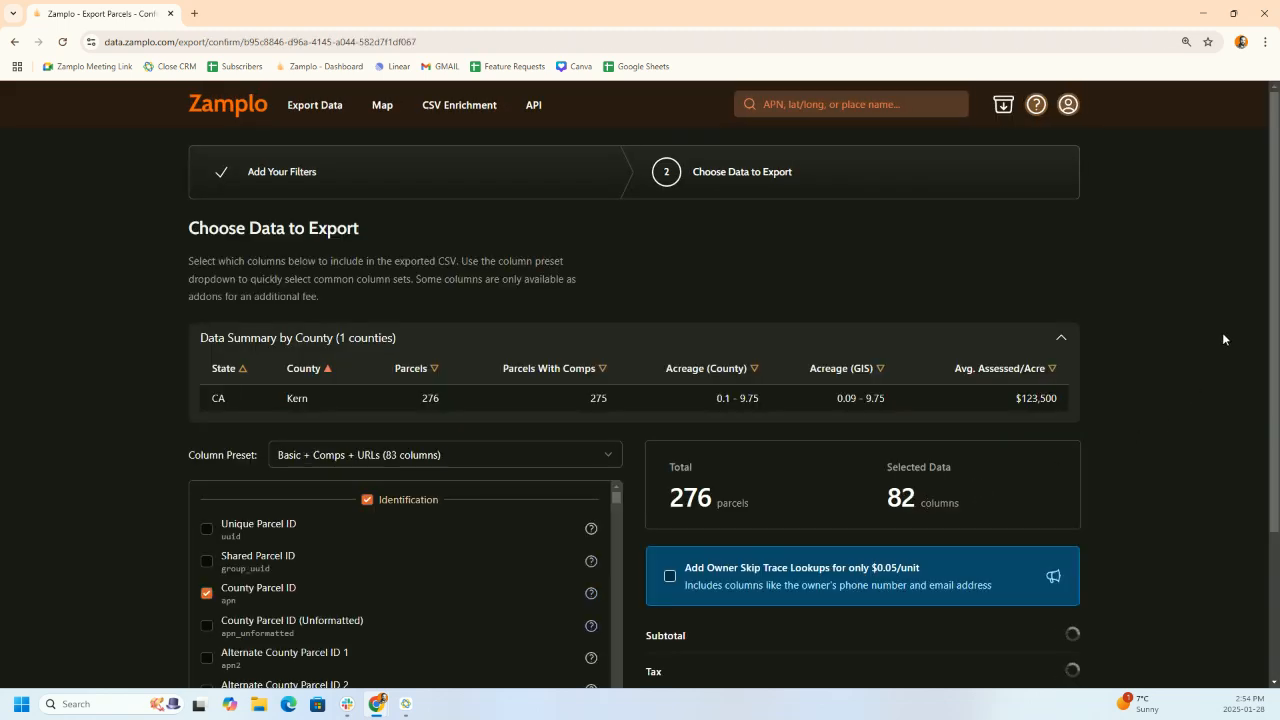
- Confirm the 276 parcel total and keep the Basic + Comps + URLs column preset
{"action": "left_click", "coordinate": [1062, 338]}
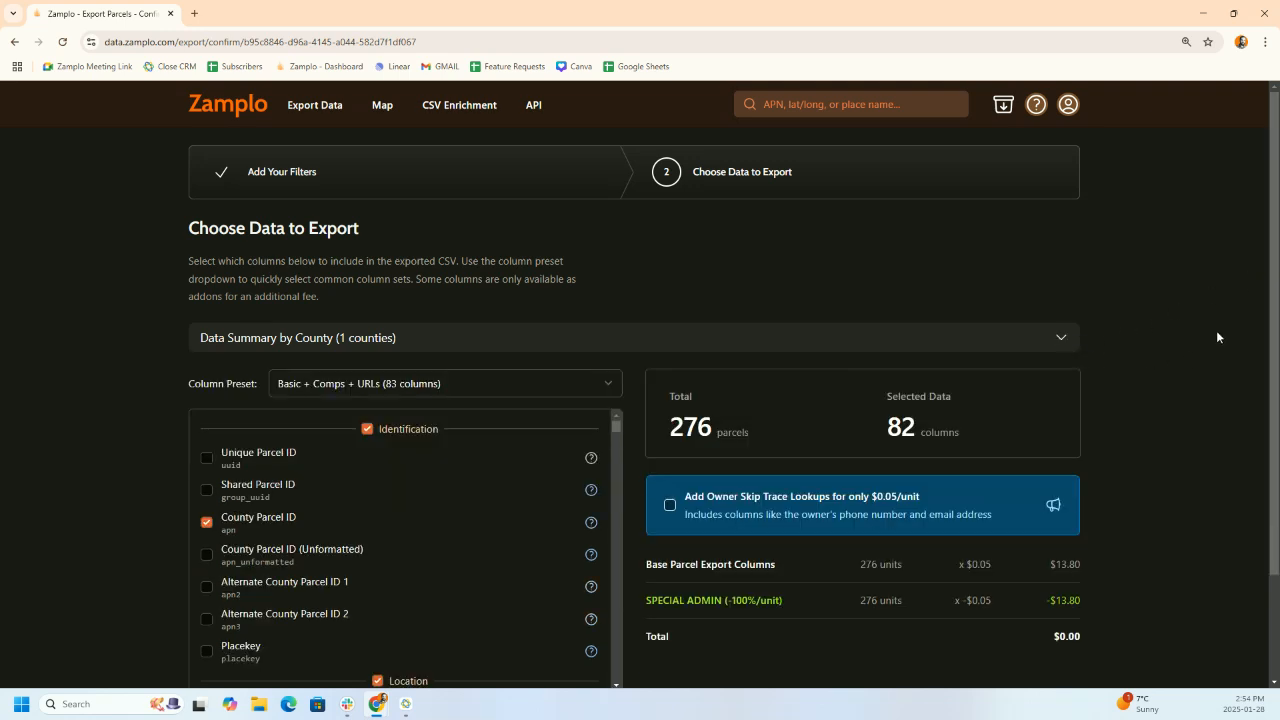
{"action": "left_click_drag", "start_coordinate": [719, 434], "coordinate": [669, 438]}
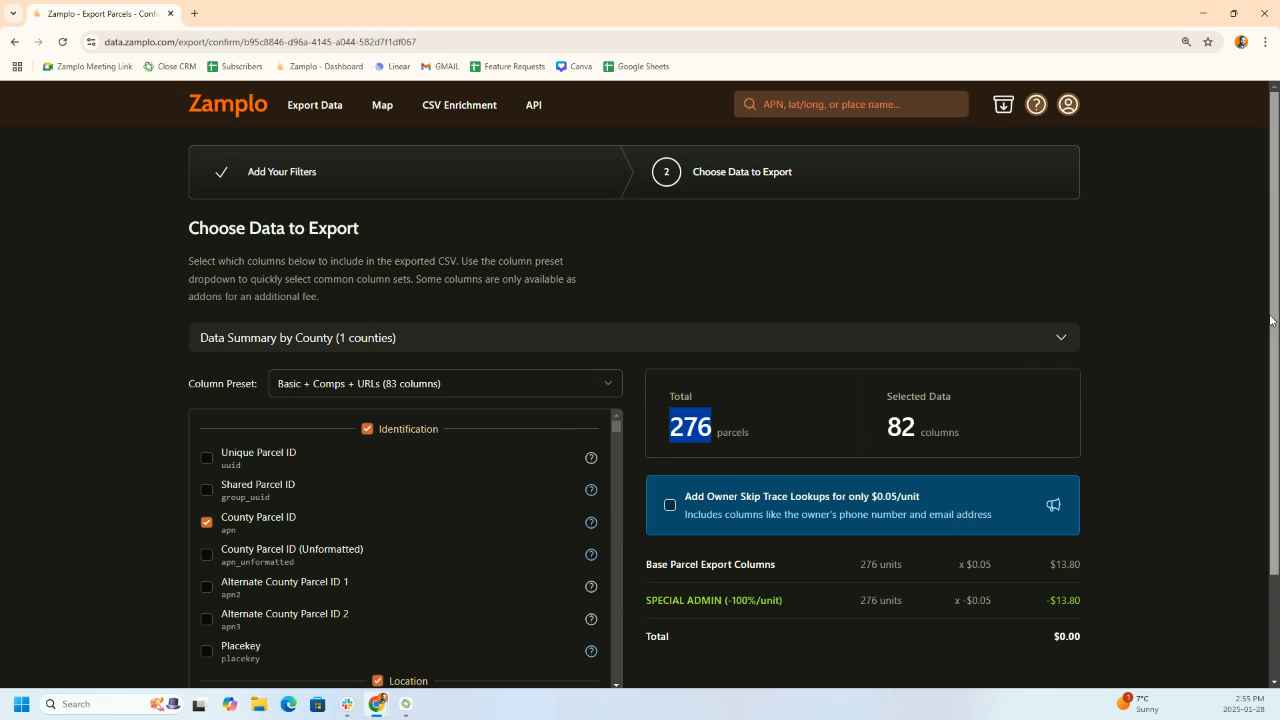
{"action": "scroll", "coordinate": [1267, 386], "scroll_direction": "down", "scroll_amount": 1}
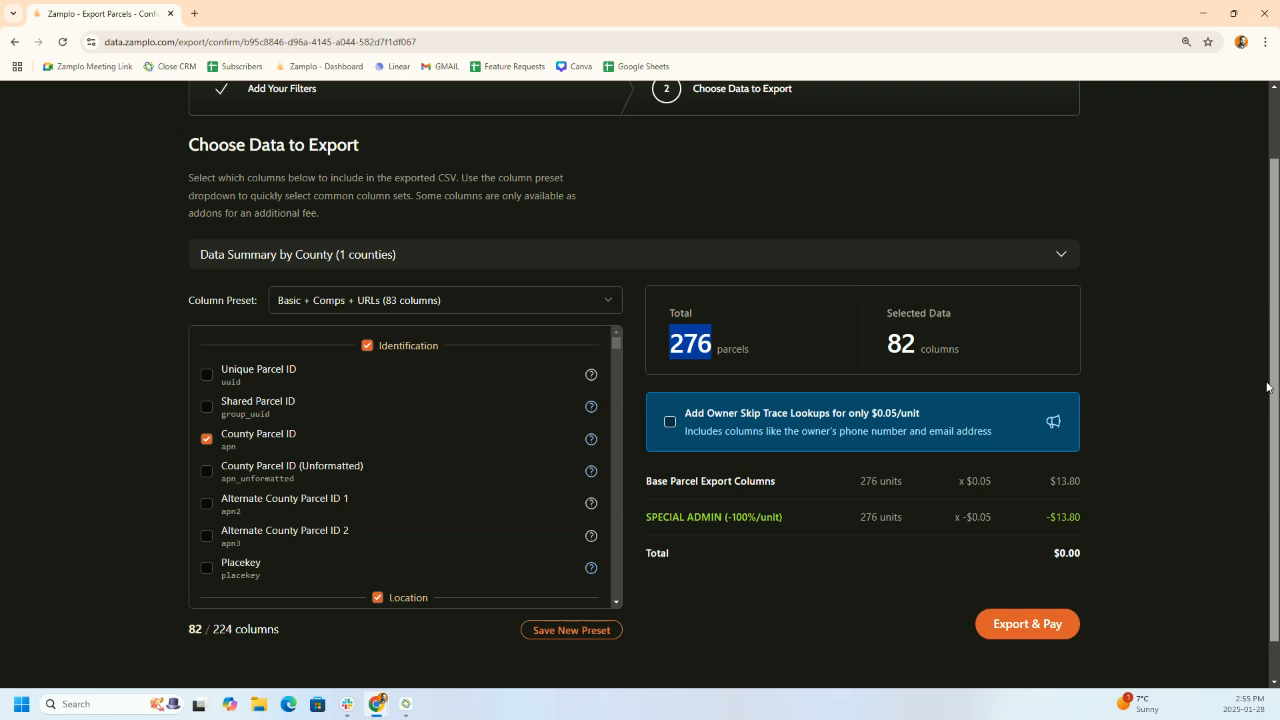
{"action": "left_click", "coordinate": [612, 302]}
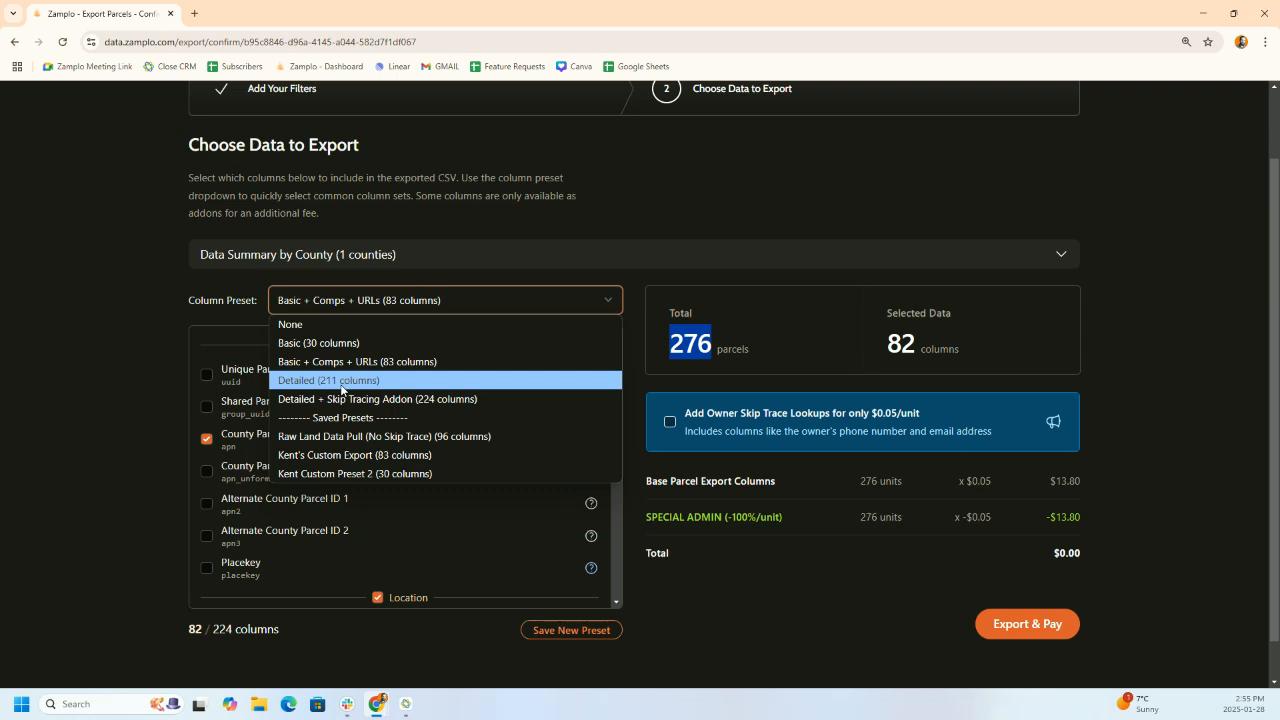
{"action": "left_click", "coordinate": [361, 367]}
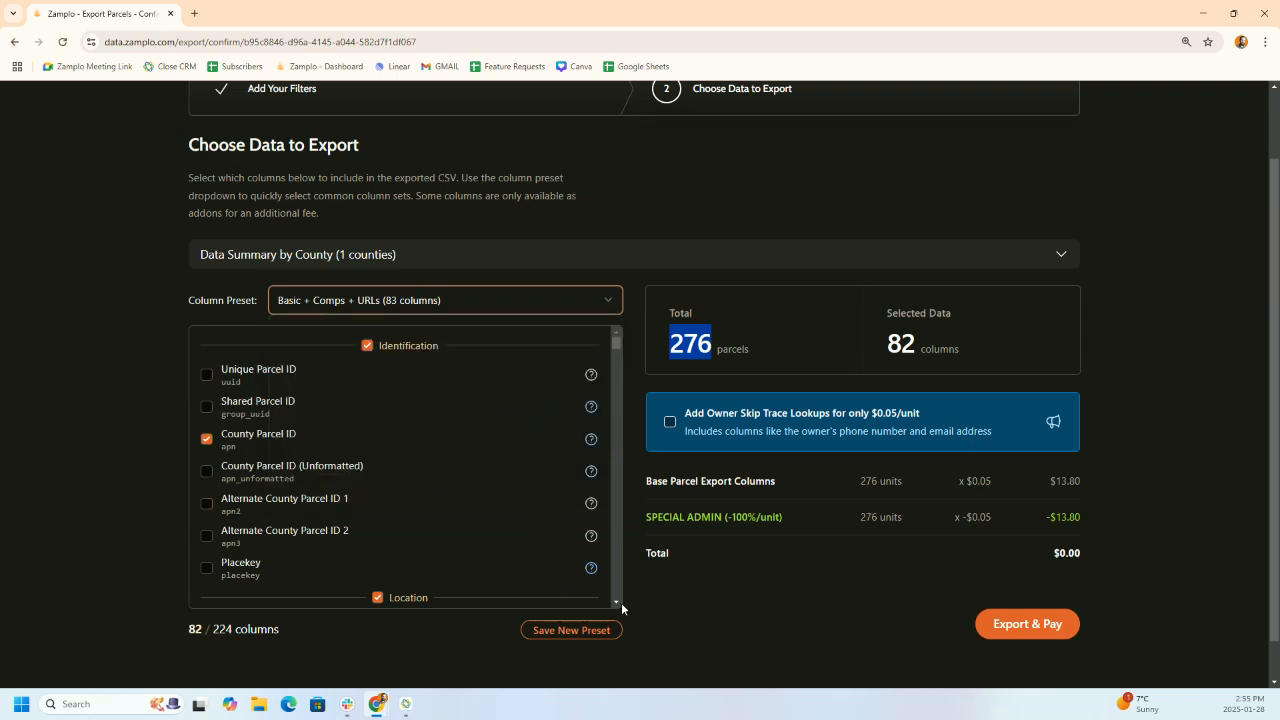
- Add the Longitude and Latitude columns for 84 total, then start the export
{"action": "scroll", "coordinate": [619, 603], "scroll_direction": "down", "scroll_amount": 3}
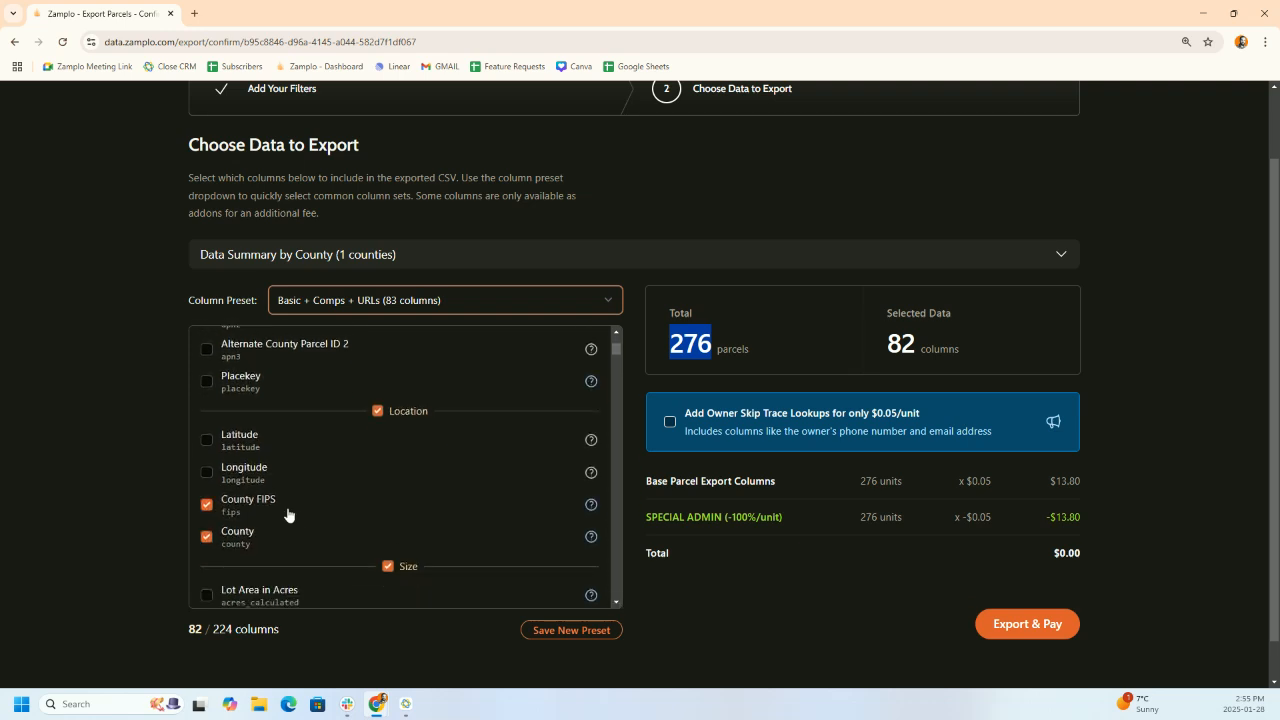
{"action": "left_click", "coordinate": [207, 472]}
{"action": "left_click", "coordinate": [207, 440]}
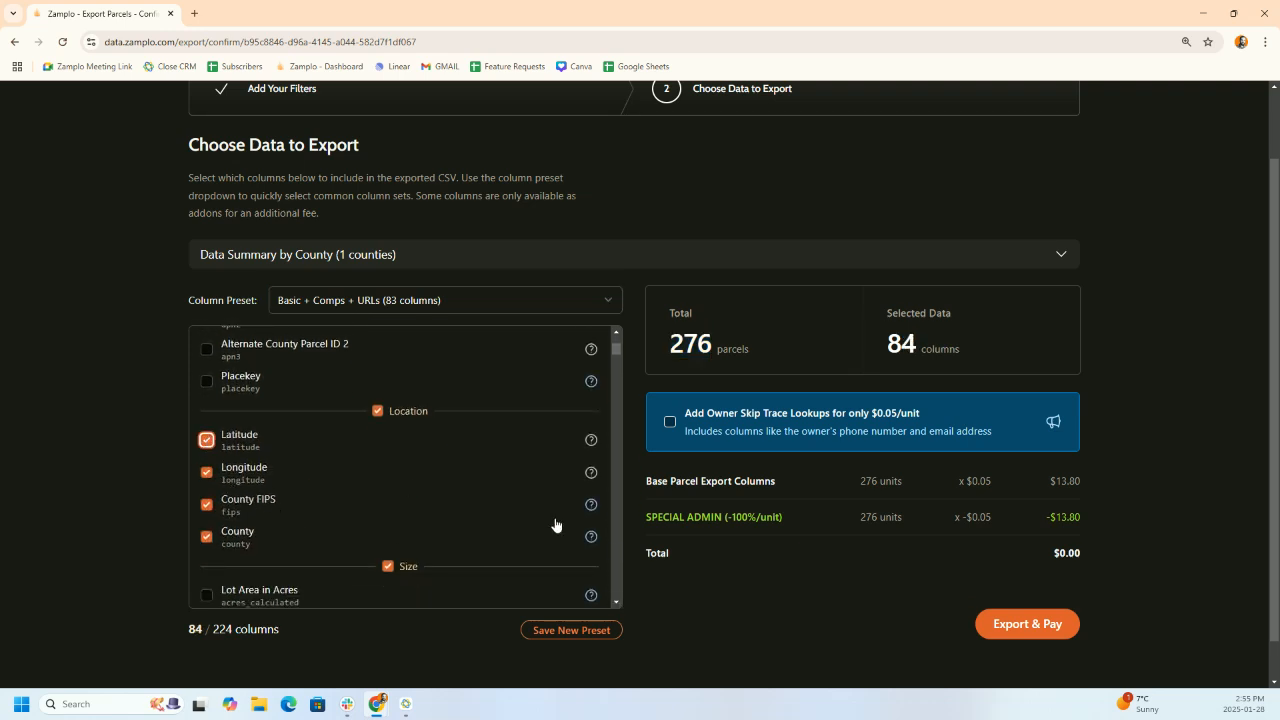
{"action": "scroll", "coordinate": [613, 603], "scroll_direction": "down", "scroll_amount": 3}
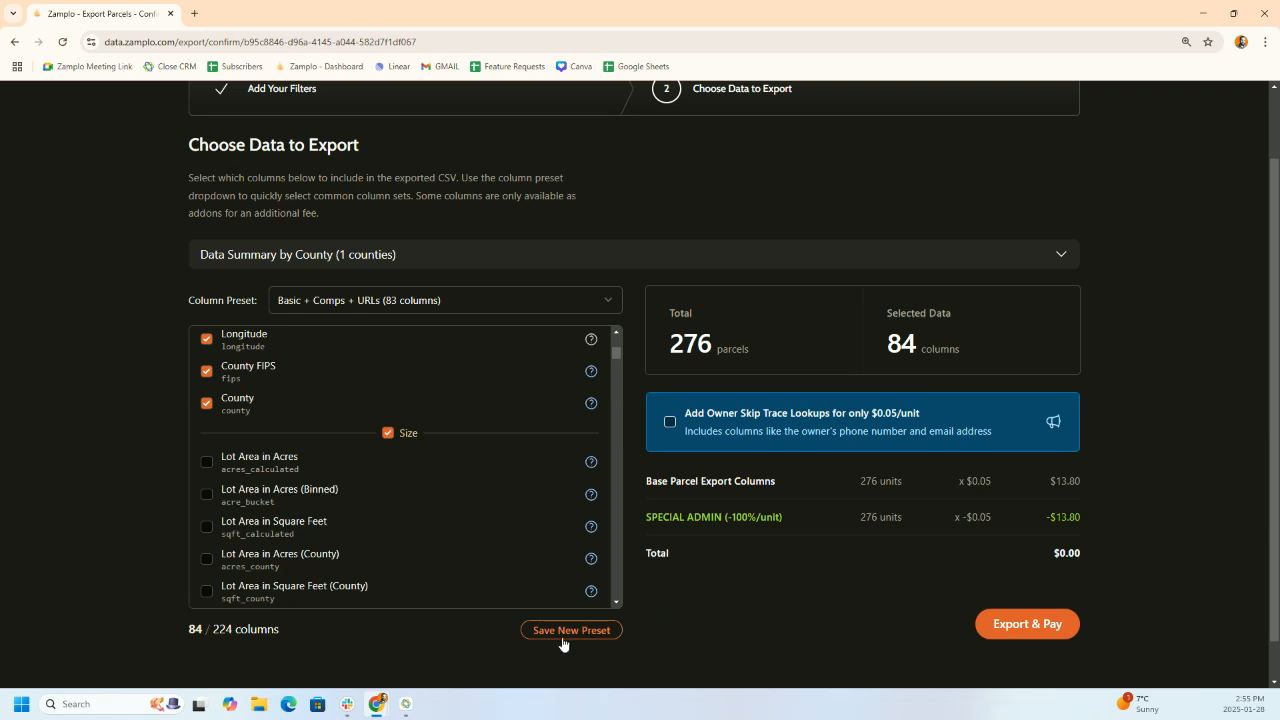
{"action": "left_click", "coordinate": [1012, 630]}
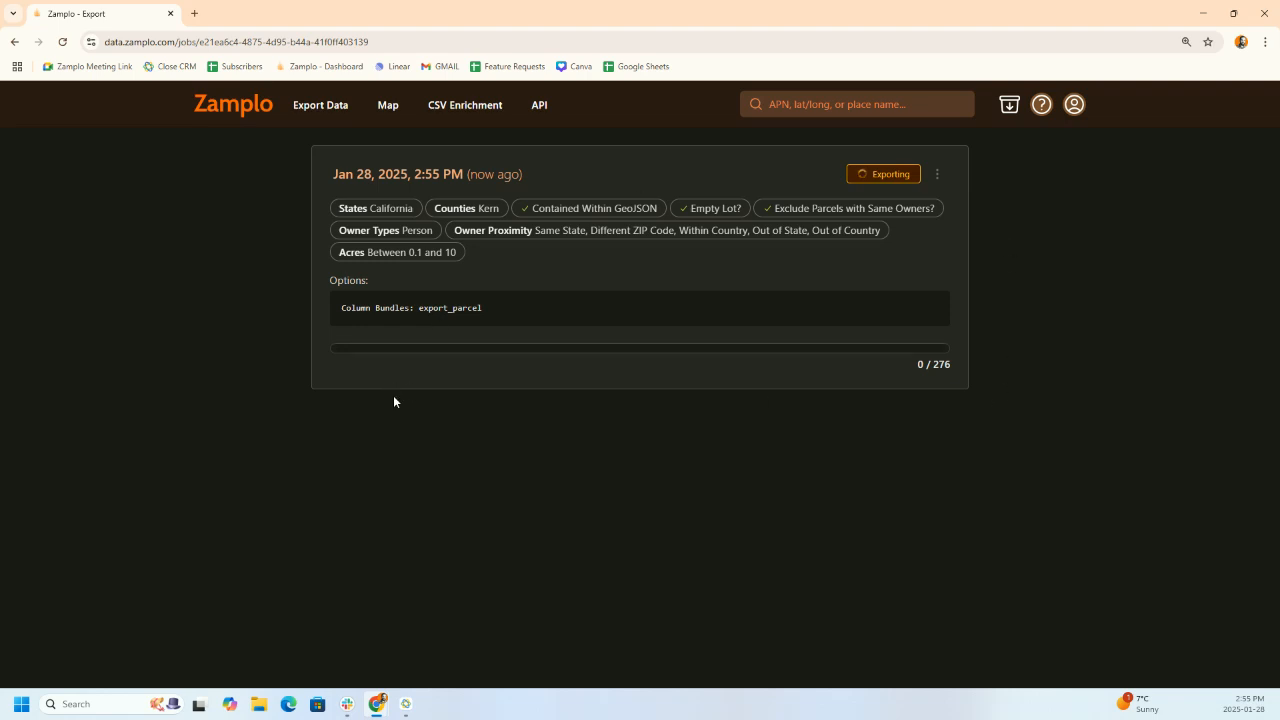
- Load the Zamplo dashboard in a new tab and go to the parcel map
{"action": "left_click", "coordinate": [197, 13]}
{"action": "left_click", "coordinate": [340, 66]}
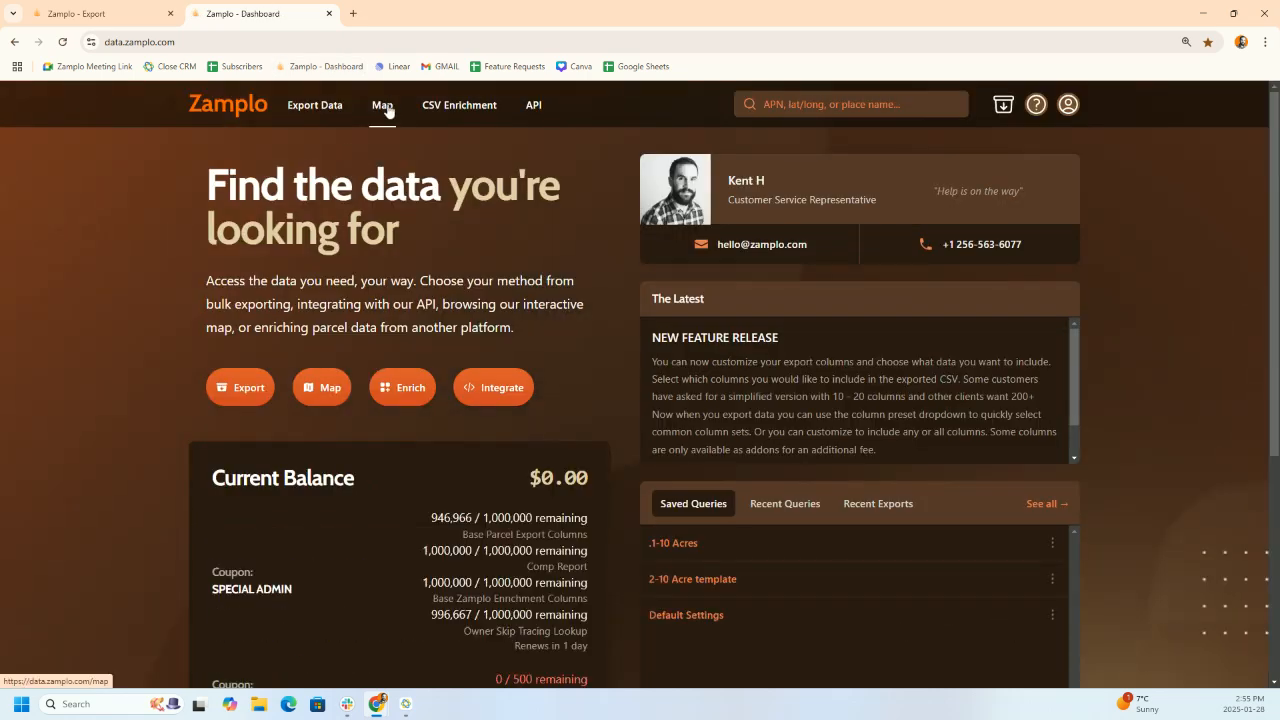
{"action": "left_click", "coordinate": [386, 106]}
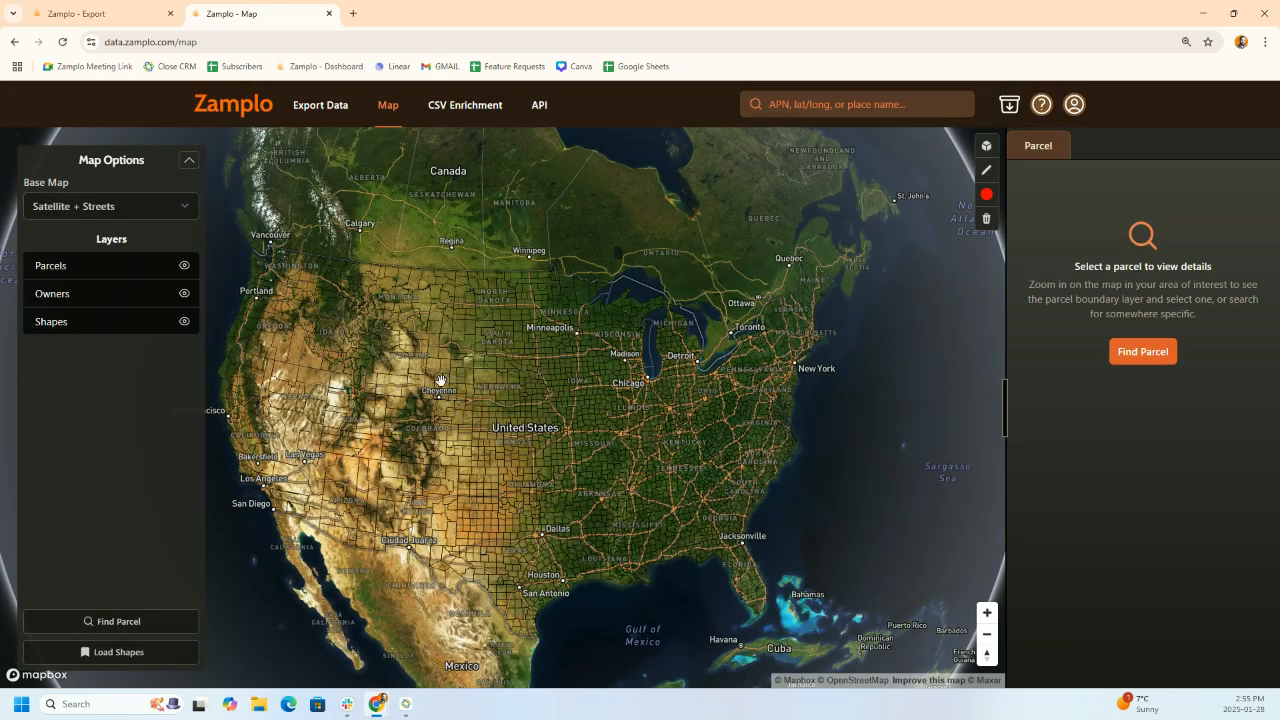
- Load the saved California City, Kern, CA and California City, Kern, CA 2 shapes onto the map
{"action": "left_click", "coordinate": [120, 652]}
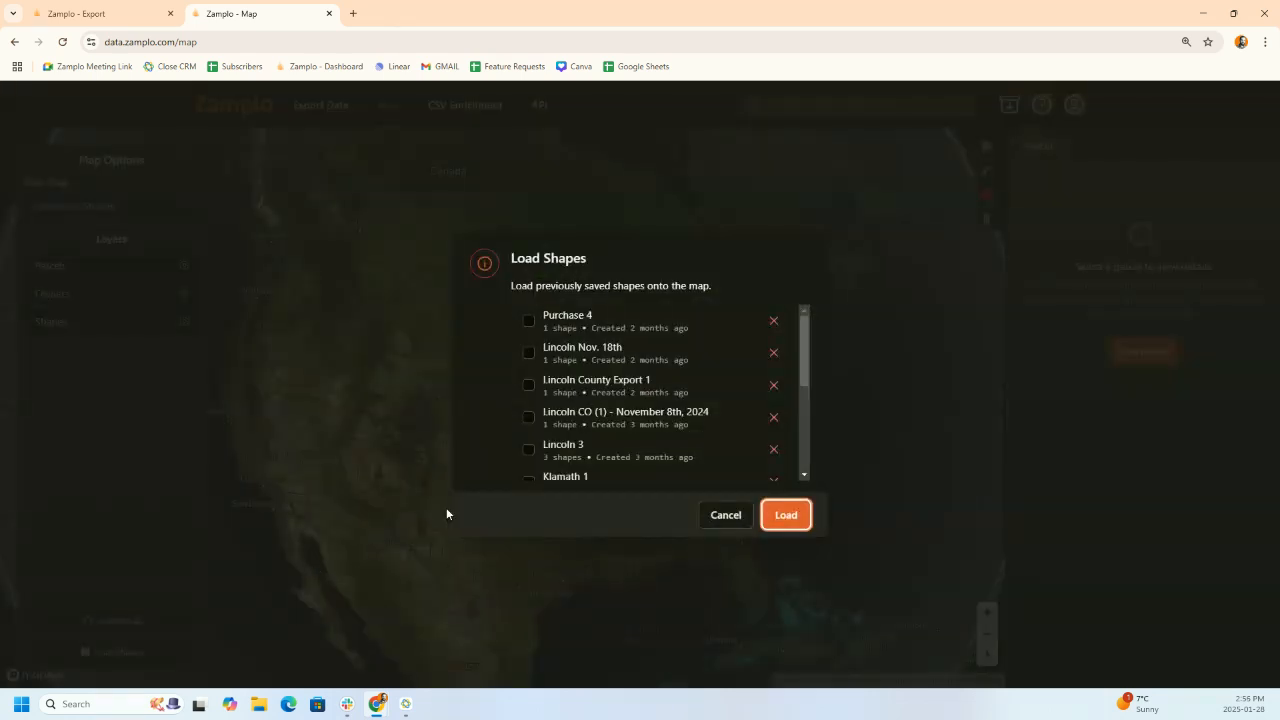
{"action": "scroll", "coordinate": [813, 337], "scroll_direction": "down", "scroll_amount": 5}
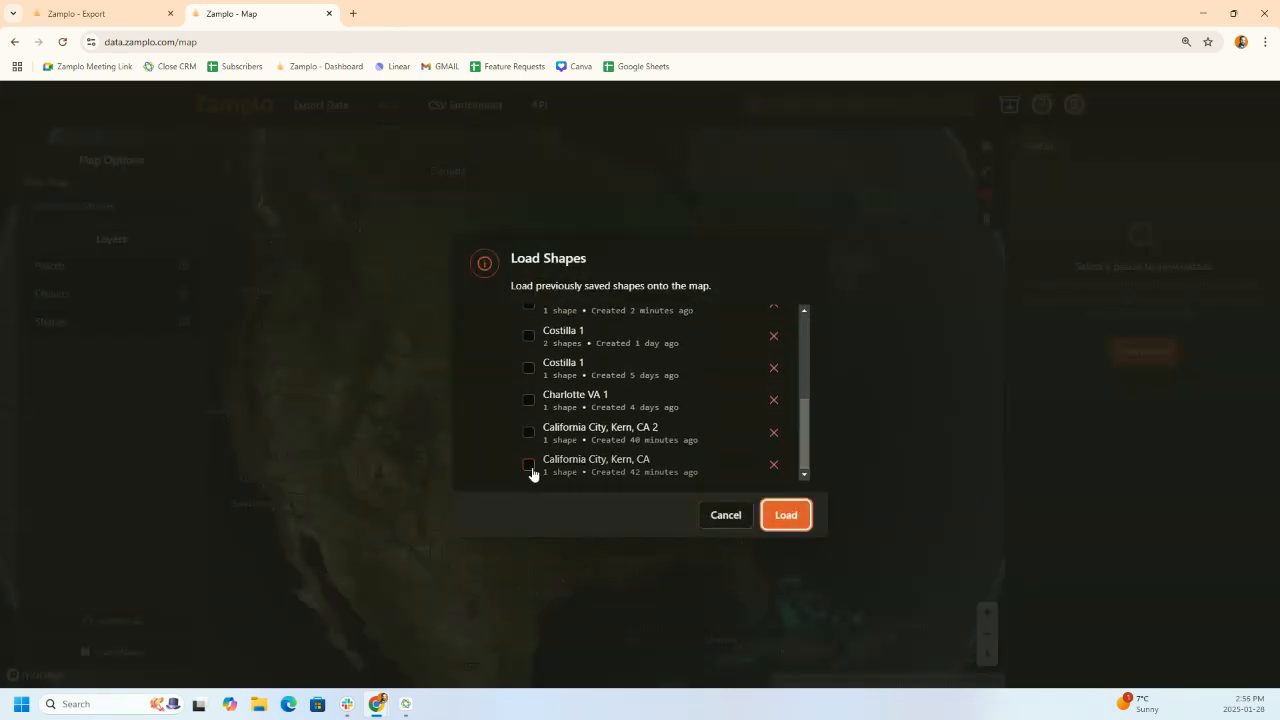
{"action": "left_click", "coordinate": [529, 465]}
{"action": "left_click", "coordinate": [530, 436]}
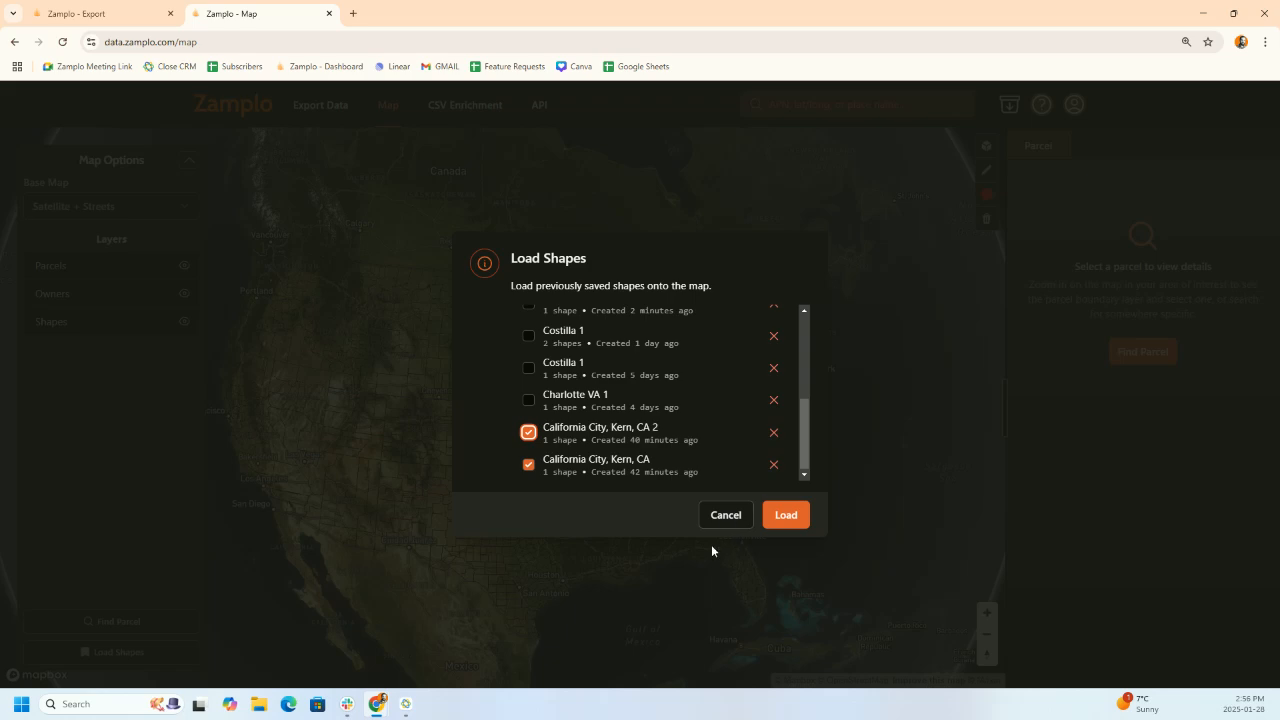
{"action": "left_click", "coordinate": [788, 518]}
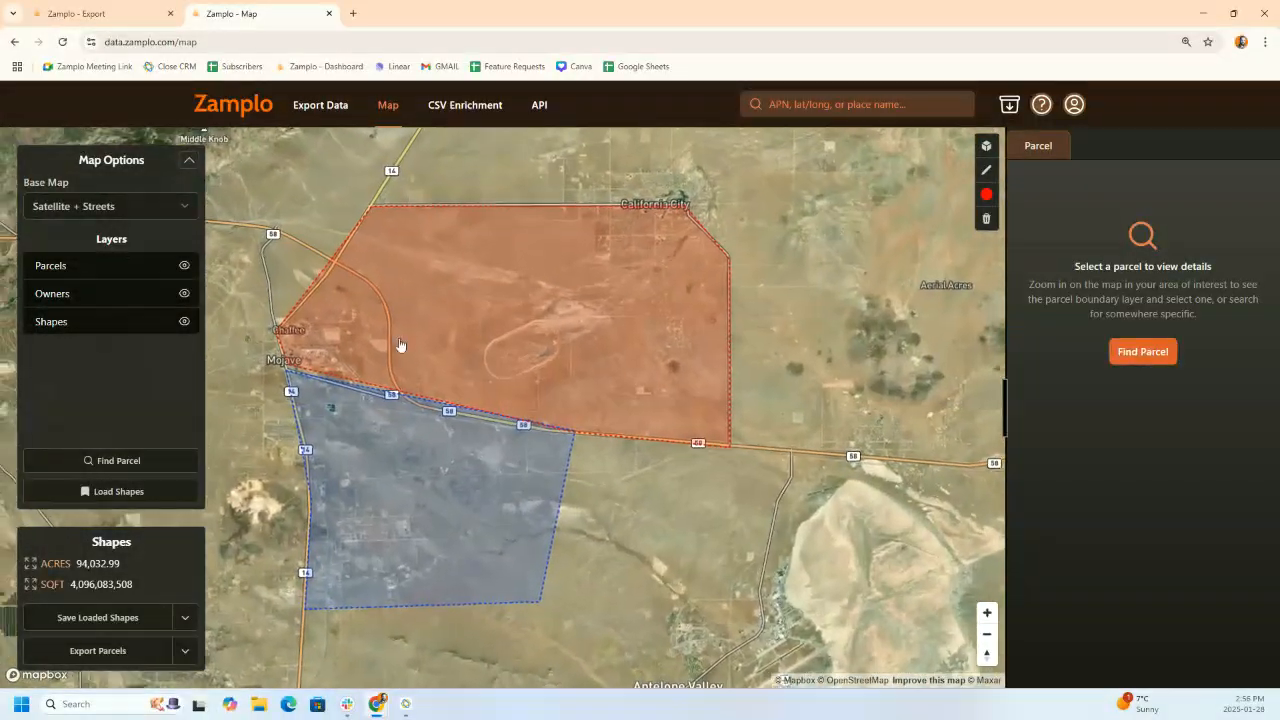
- Zoom out and pan the map north across Kern County to bring Bakersfield into view
{"action": "scroll", "coordinate": [713, 586], "scroll_direction": "down", "scroll_amount": 3}
{"action": "scroll", "coordinate": [713, 586], "scroll_direction": "down", "scroll_amount": 3}
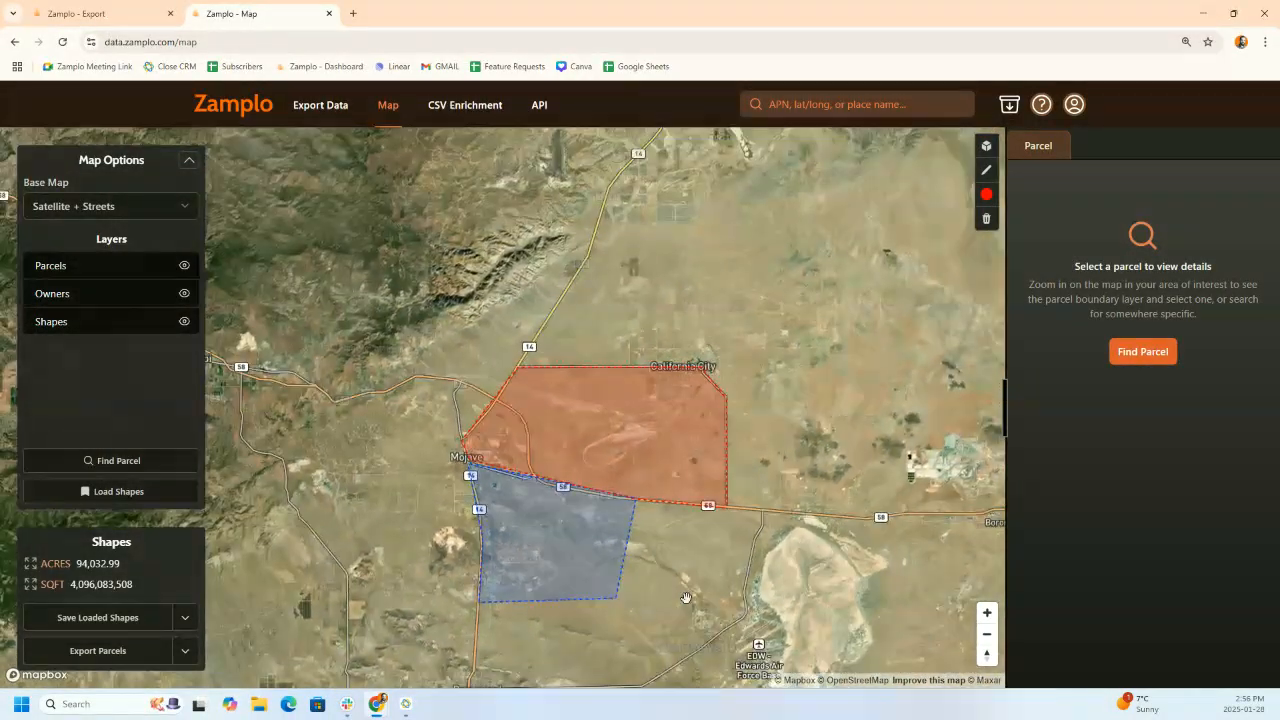
{"action": "left_click_drag", "start_coordinate": [677, 603], "coordinate": [729, 537]}
{"action": "scroll", "coordinate": [743, 565], "scroll_direction": "down", "scroll_amount": 2}
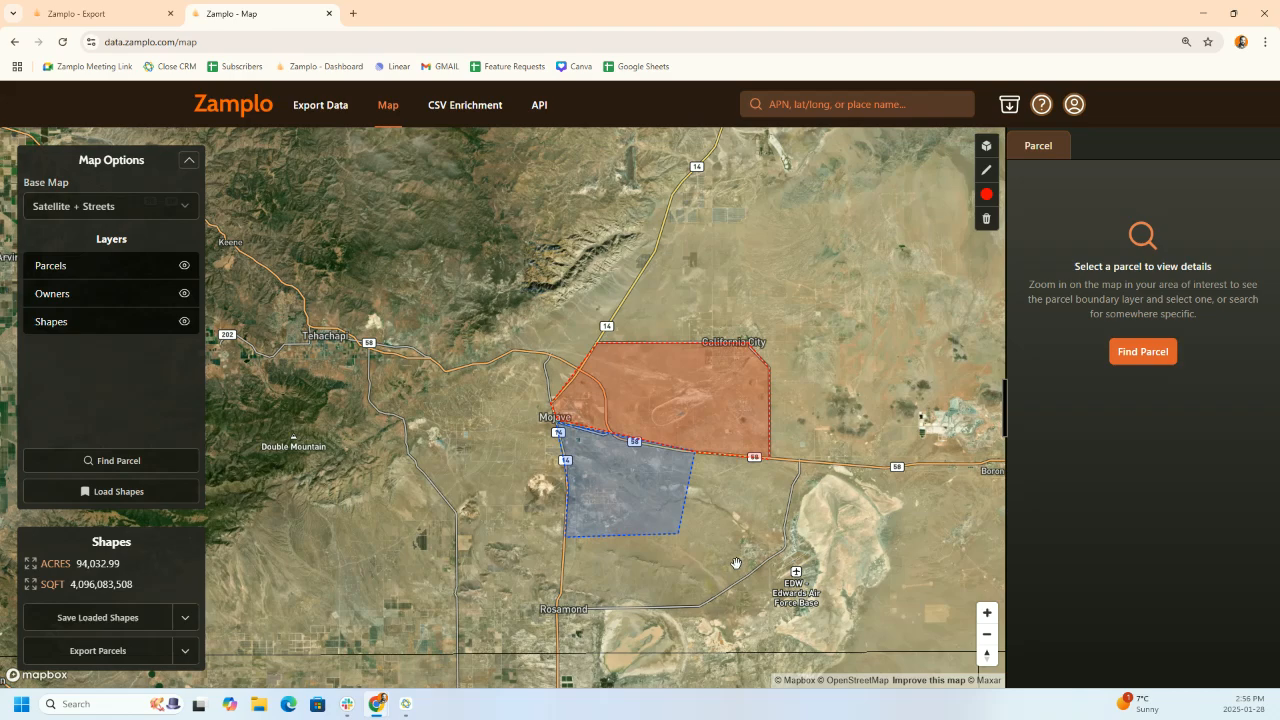
{"action": "left_click_drag", "start_coordinate": [800, 542], "coordinate": [702, 459]}
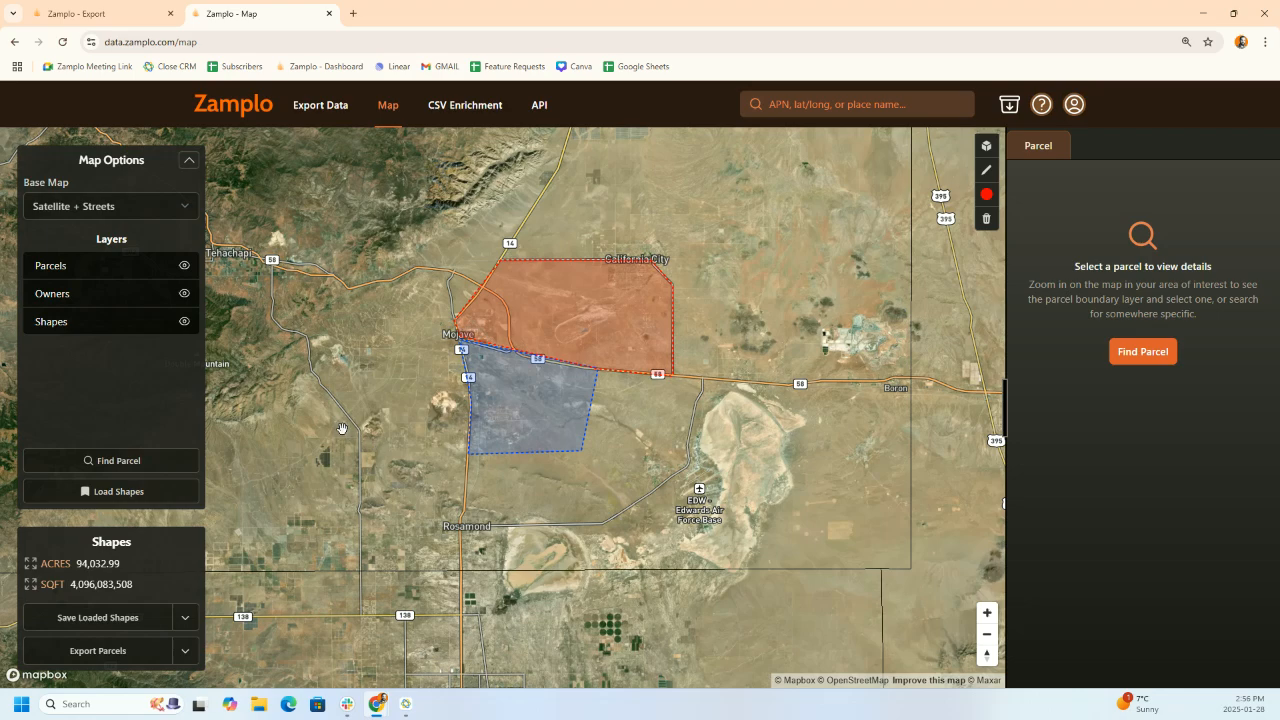
{"action": "left_click_drag", "start_coordinate": [342, 428], "coordinate": [369, 543]}
{"action": "scroll", "coordinate": [368, 541], "scroll_direction": "down", "scroll_amount": 5}
{"action": "left_click_drag", "start_coordinate": [347, 396], "coordinate": [378, 527]}
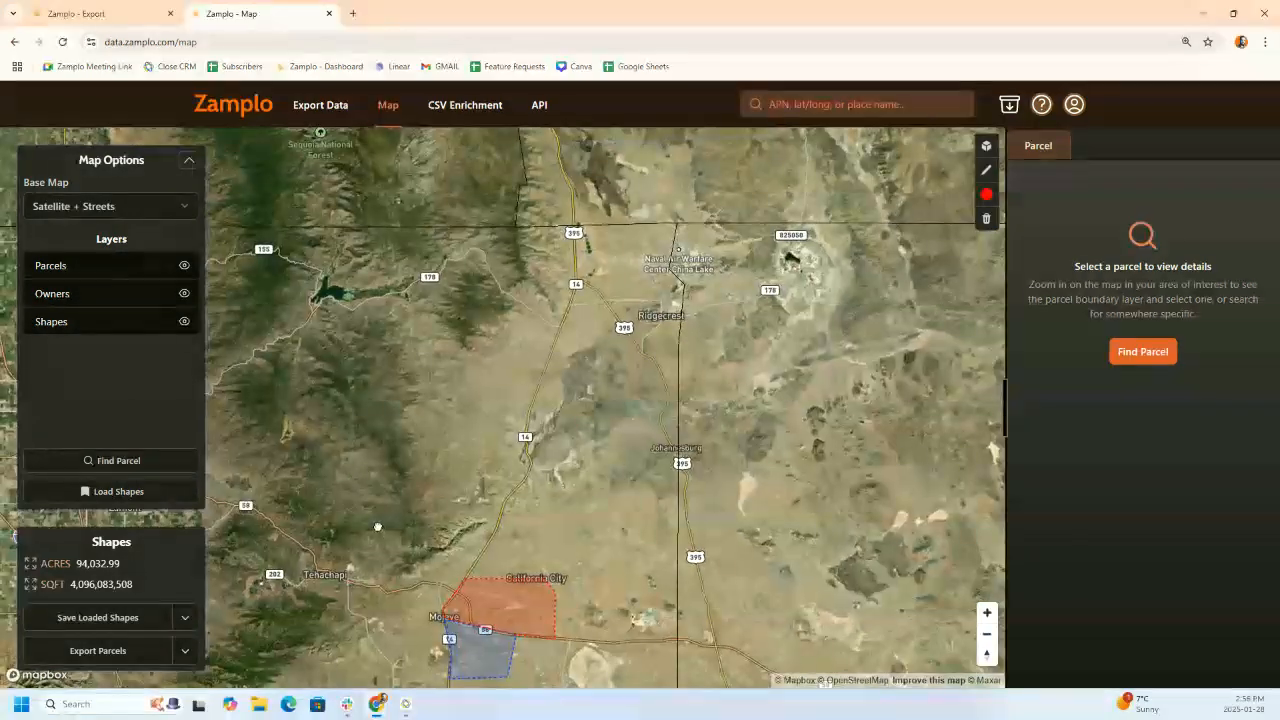
{"action": "scroll", "coordinate": [378, 527], "scroll_direction": "down", "scroll_amount": 2}
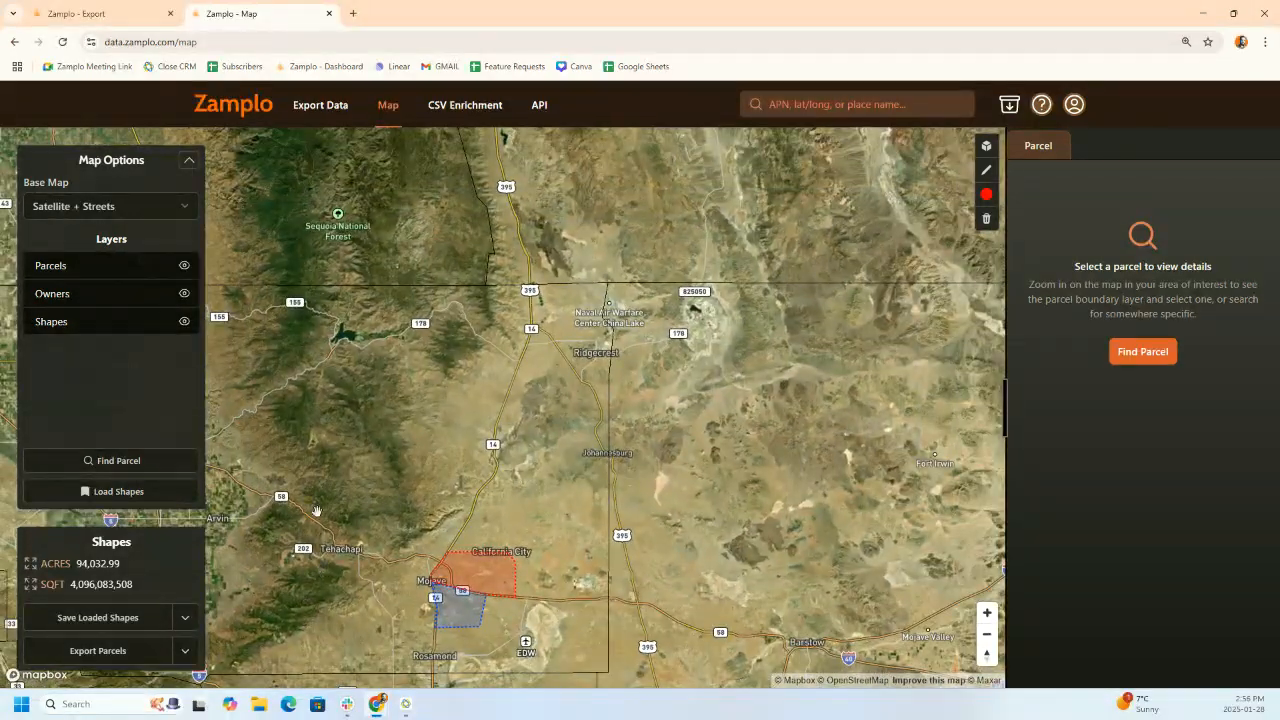
{"action": "left_click_drag", "start_coordinate": [322, 410], "coordinate": [400, 394]}
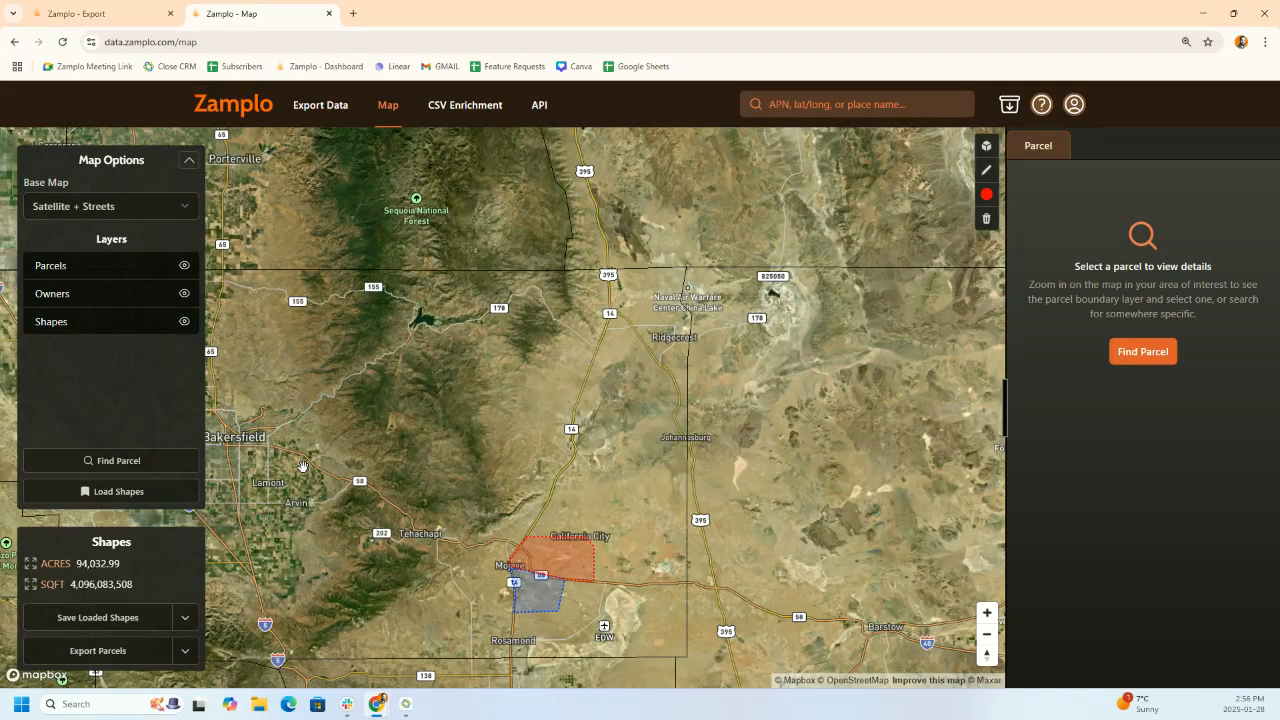
- Load the saved Kern 1 shape near Lamont, bringing the loaded total to 166,945.05 acres
{"action": "left_click", "coordinate": [157, 491]}
{"action": "scroll", "coordinate": [794, 356], "scroll_direction": "down", "scroll_amount": 5}
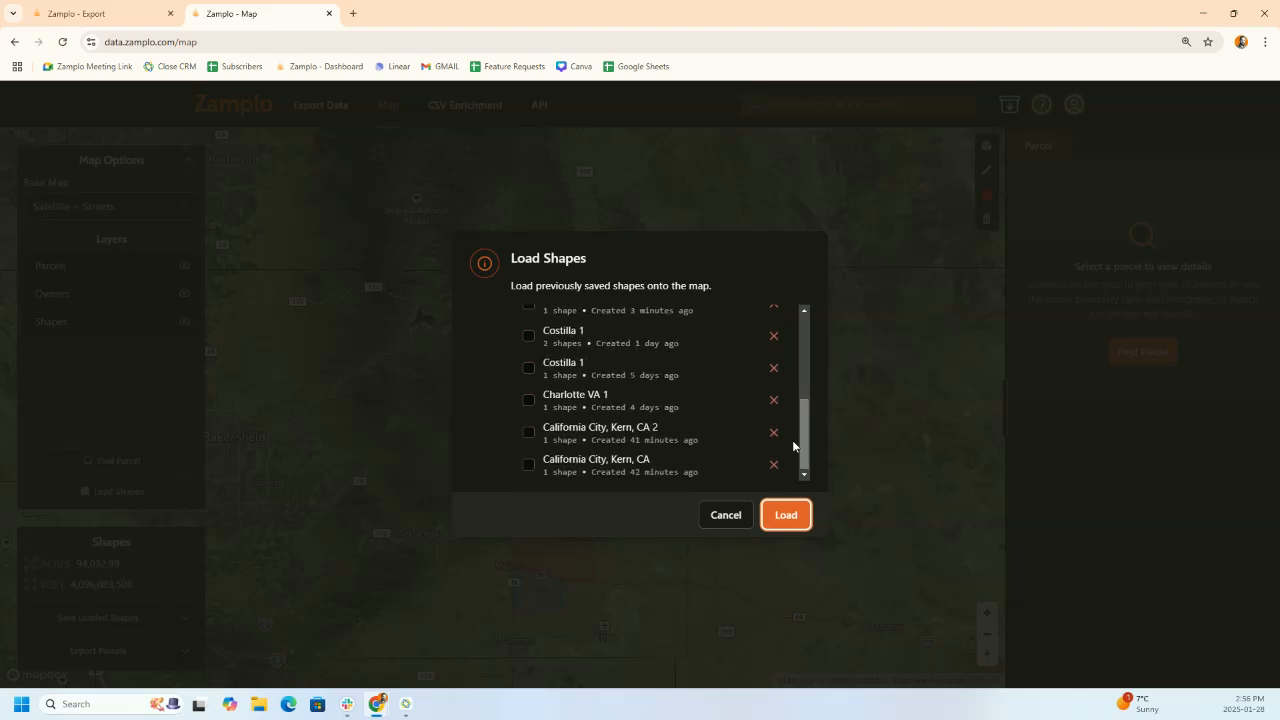
{"action": "left_click", "coordinate": [528, 464]}
{"action": "left_click", "coordinate": [528, 432]}
{"action": "scroll", "coordinate": [770, 395], "scroll_direction": "up", "scroll_amount": 5}
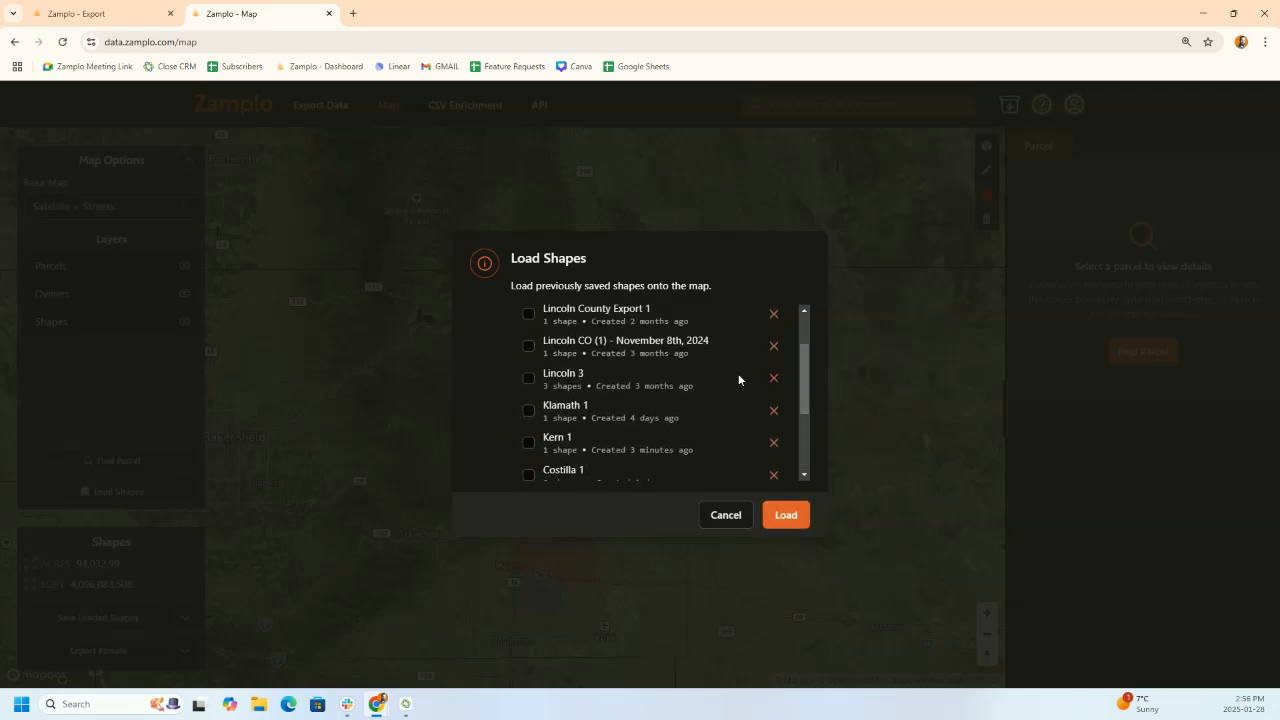
{"action": "left_click", "coordinate": [527, 441]}
{"action": "left_click", "coordinate": [798, 515]}
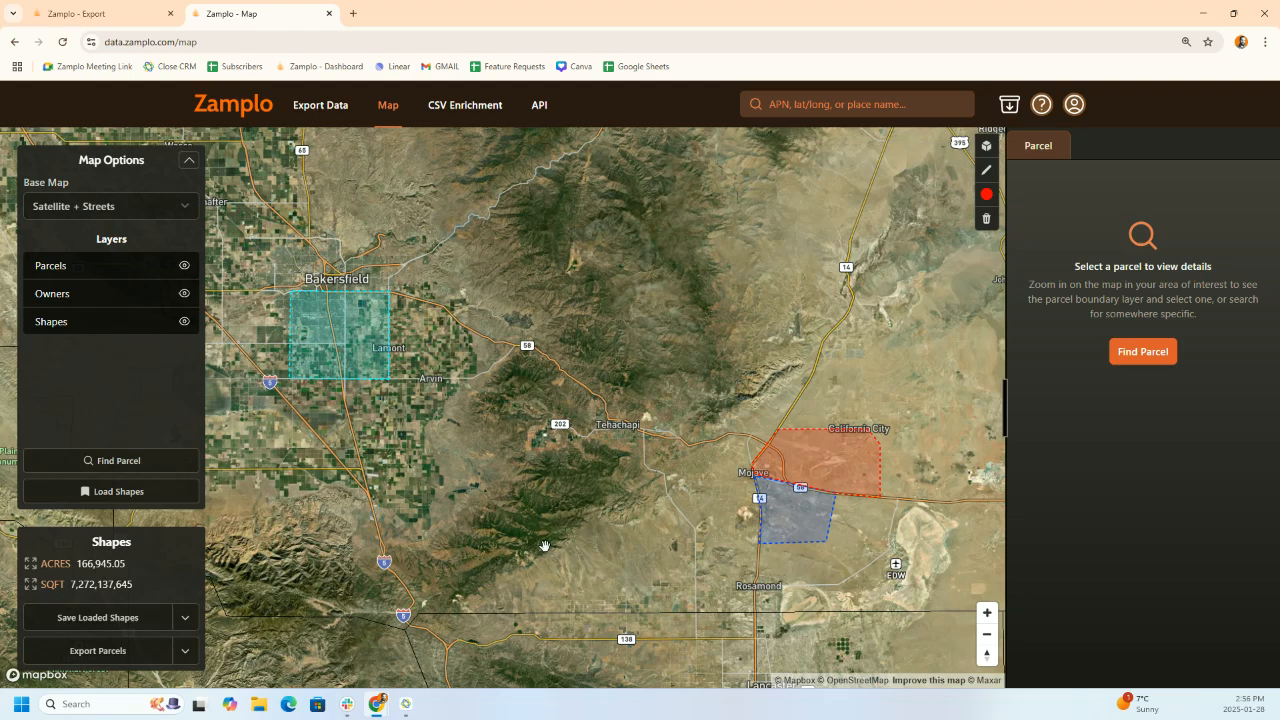
{"action": "scroll", "coordinate": [532, 533], "scroll_direction": "down", "scroll_amount": 3}
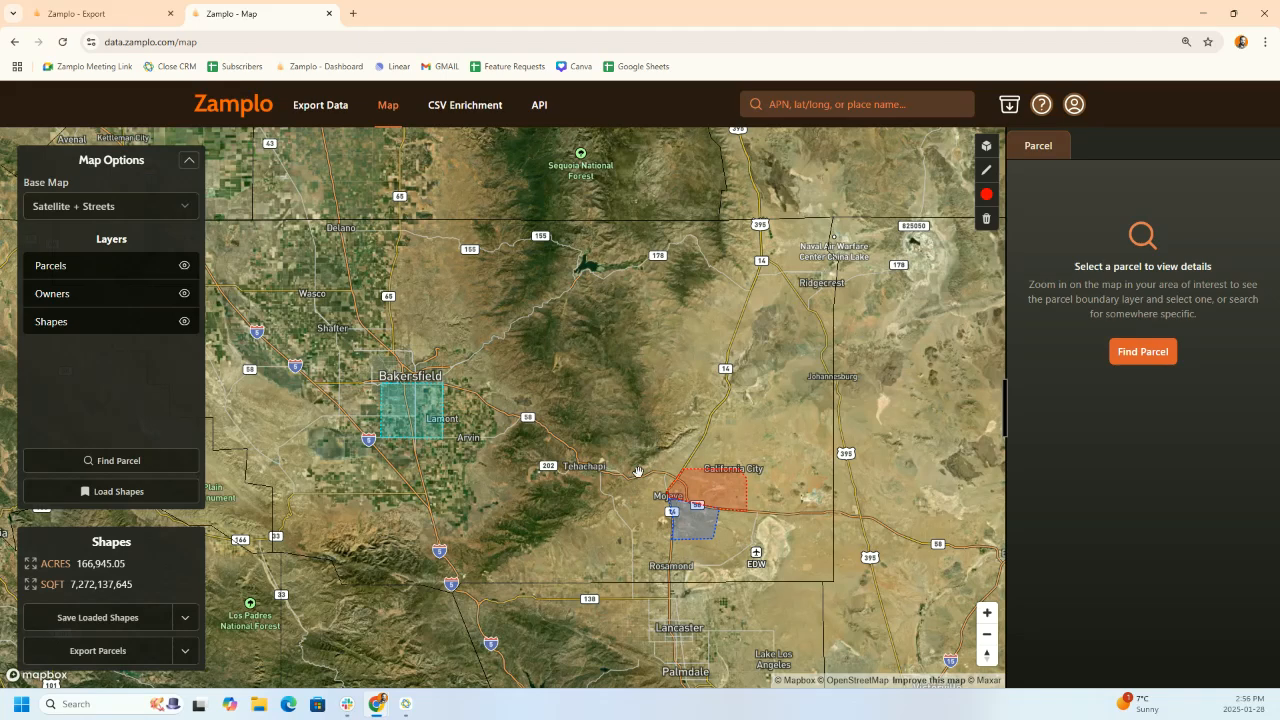
- Draw a five-corner green polygon south of Bakersfield toward Arvin
{"action": "left_click", "coordinate": [986, 194]}
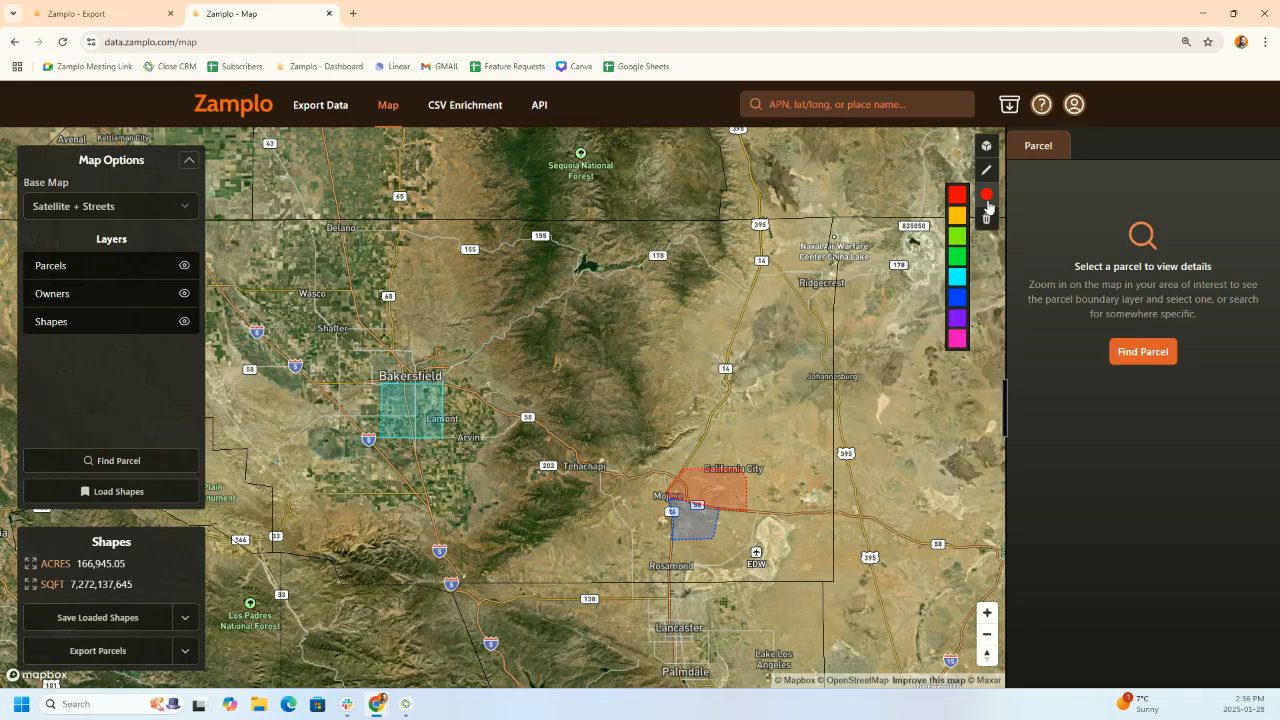
{"action": "left_click", "coordinate": [955, 240]}
{"action": "left_click", "coordinate": [986, 170]}
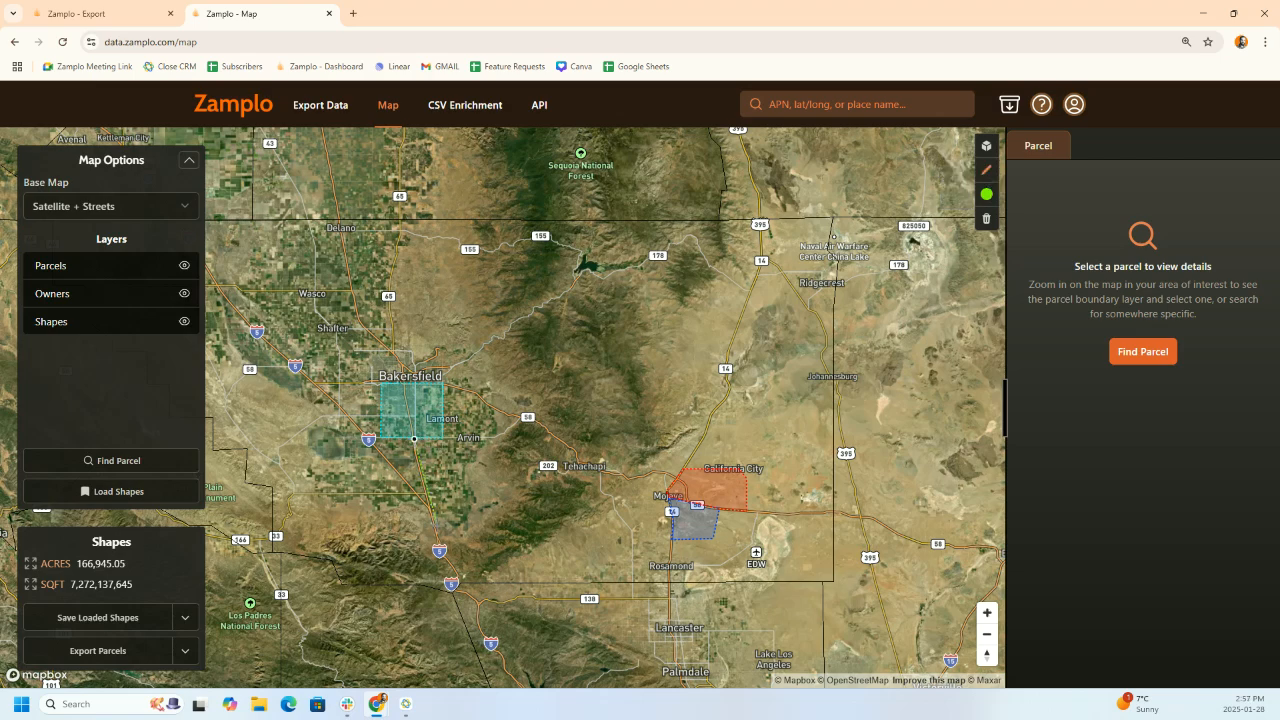
{"action": "left_click", "coordinate": [440, 541]}
{"action": "left_click", "coordinate": [478, 501]}
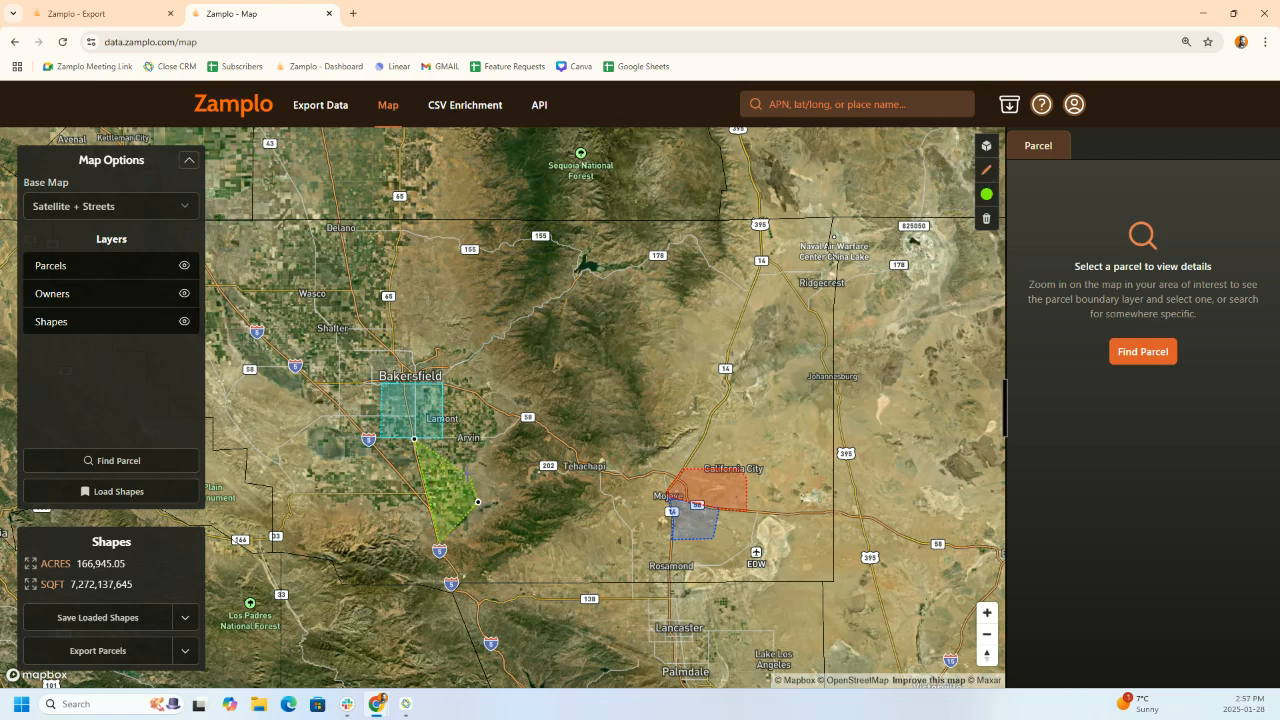
{"action": "left_click", "coordinate": [464, 468]}
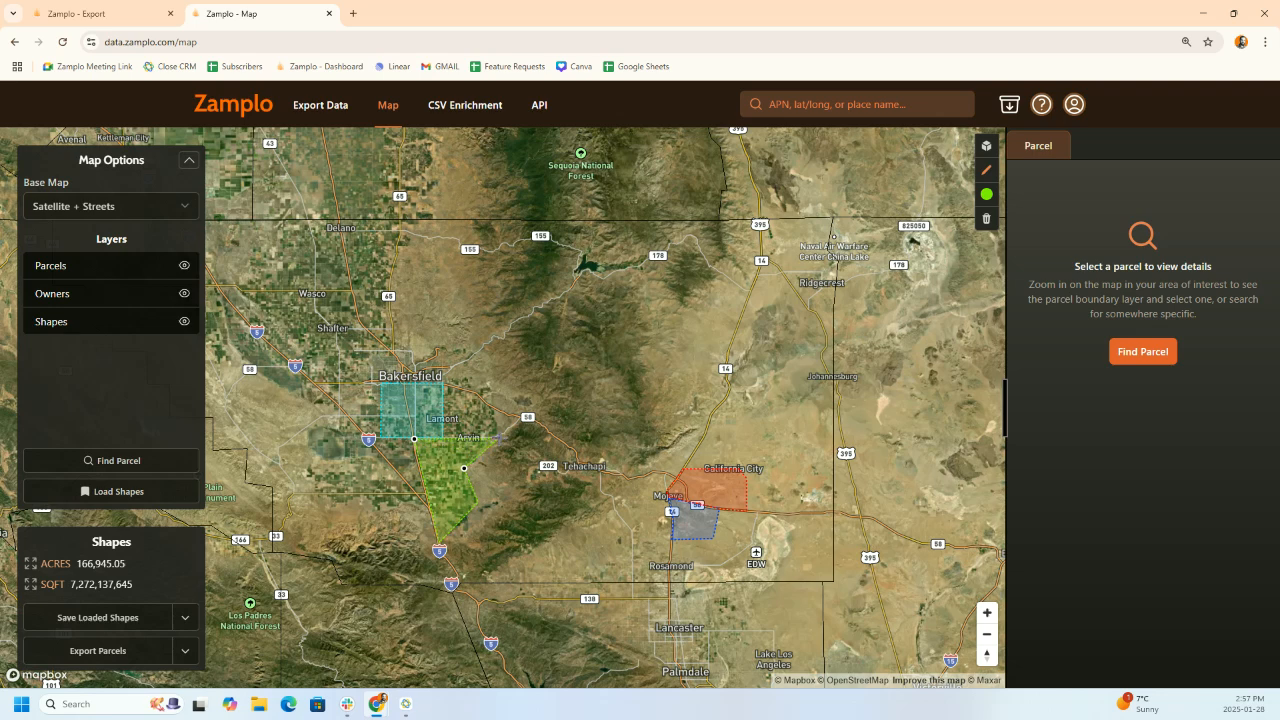
{"action": "left_click", "coordinate": [498, 437]}
{"action": "left_click", "coordinate": [415, 439]}
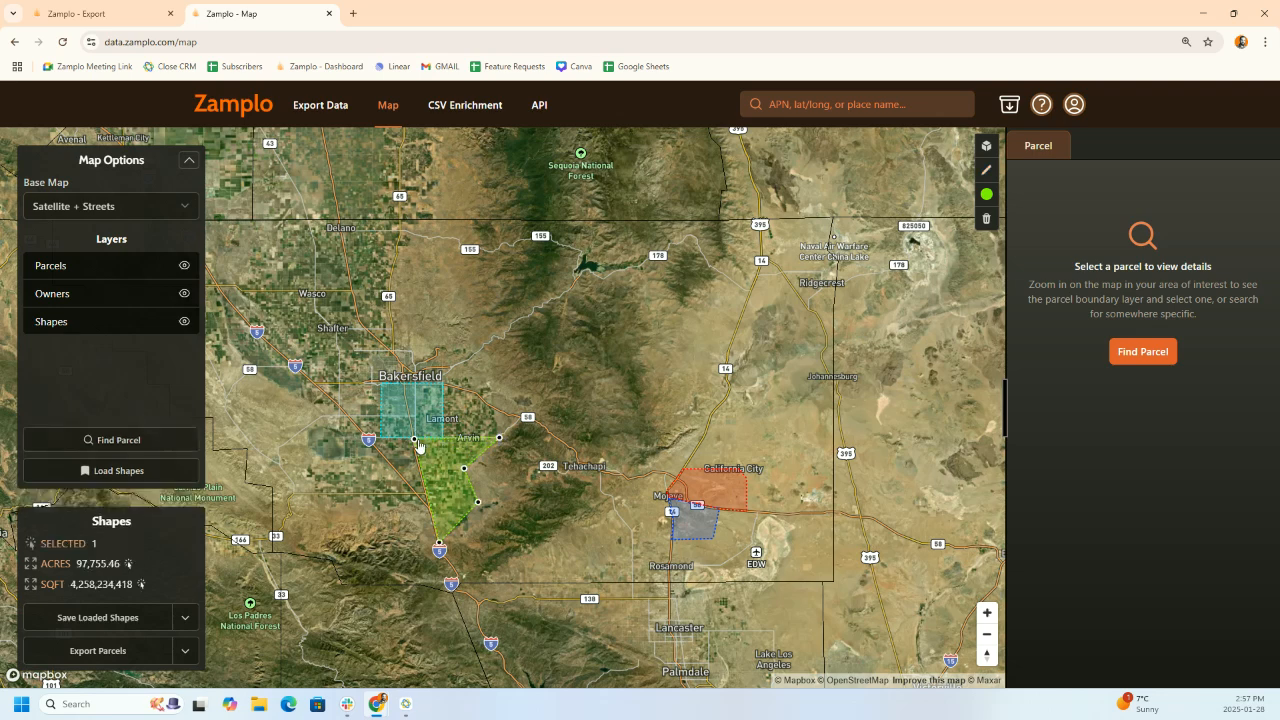
- Save the new green shape as 'Kern 2' and return to the export job tab
{"action": "left_click", "coordinate": [188, 620]}
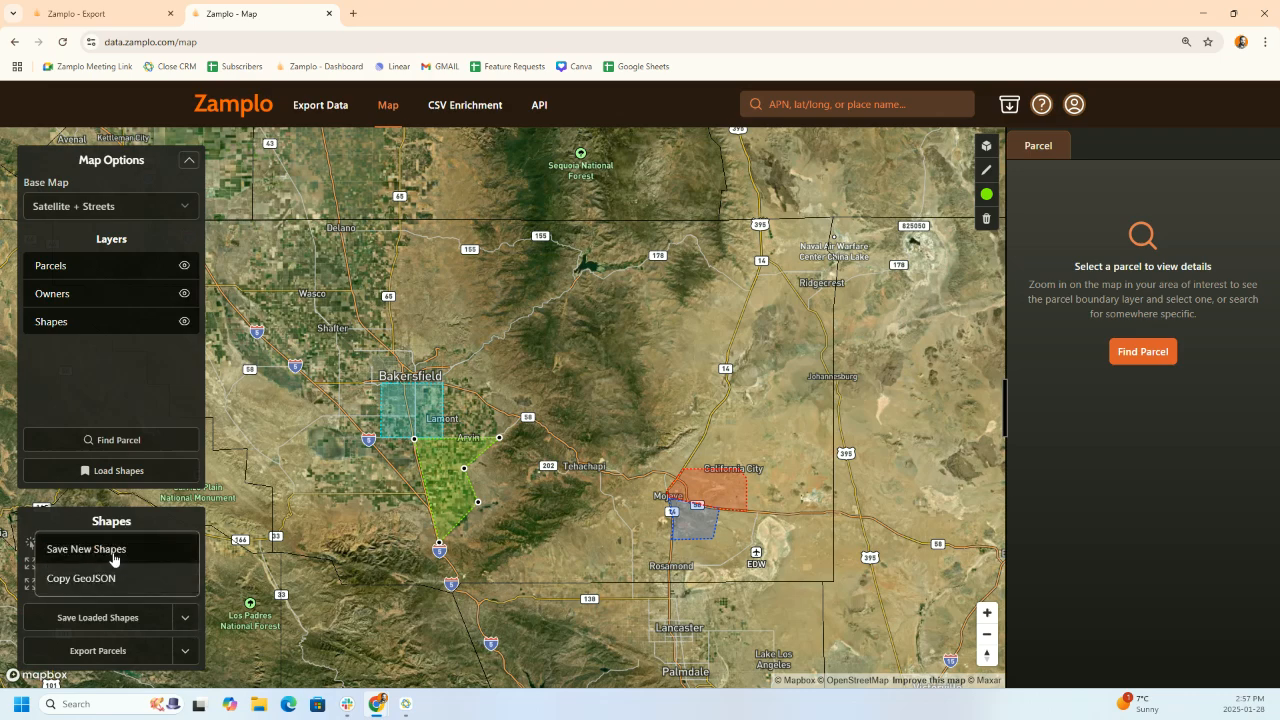
{"action": "left_click", "coordinate": [164, 550]}
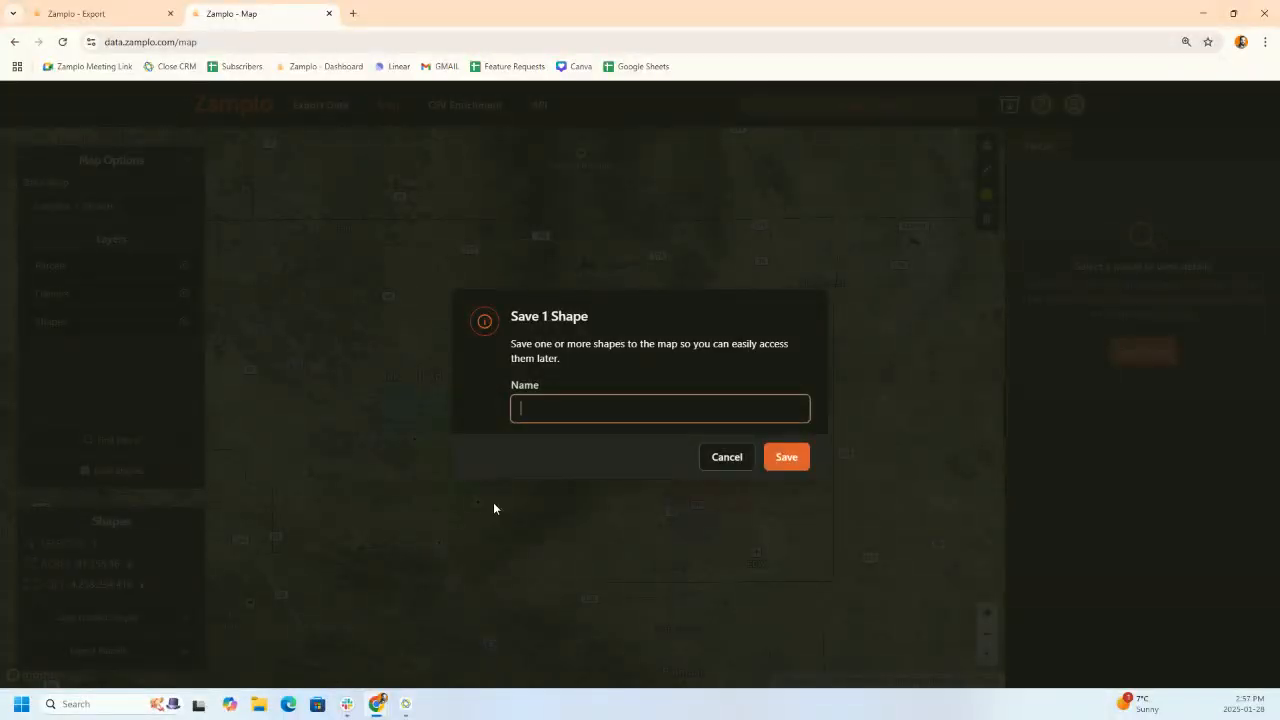
{"action": "type", "text": "Kern 2"}
{"action": "left_click", "coordinate": [789, 464]}
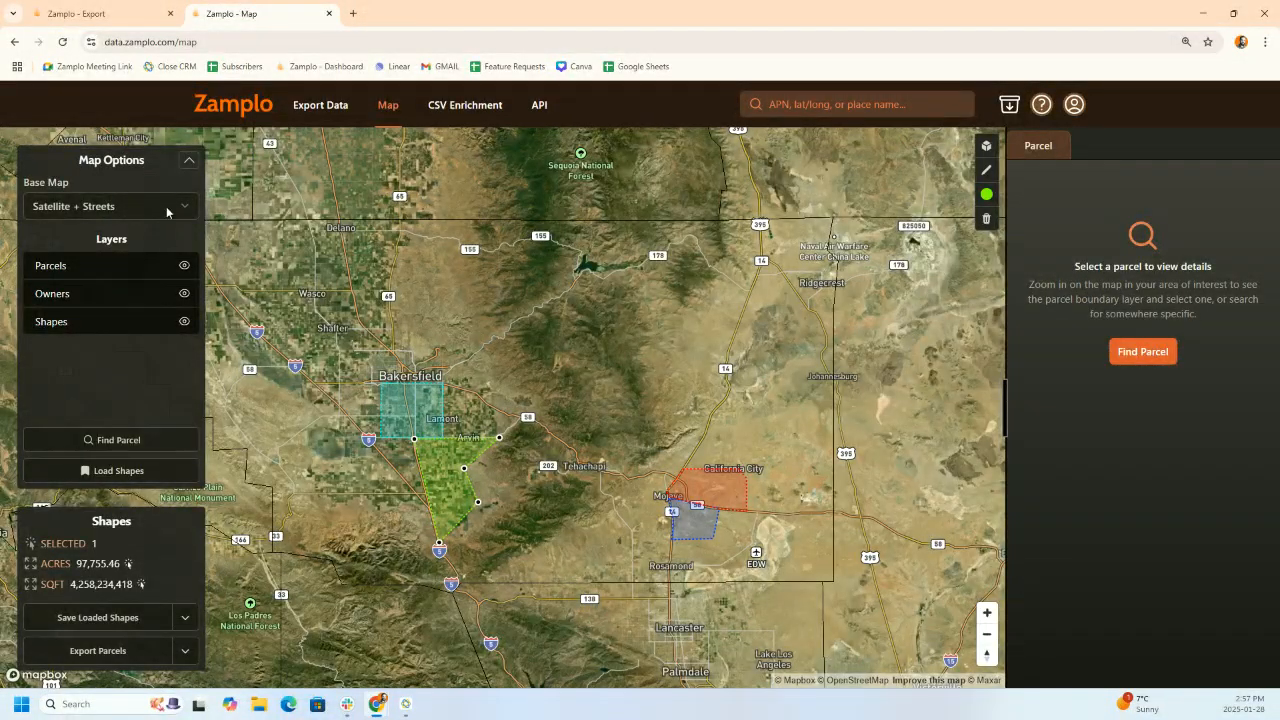
{"action": "left_click", "coordinate": [111, 13]}
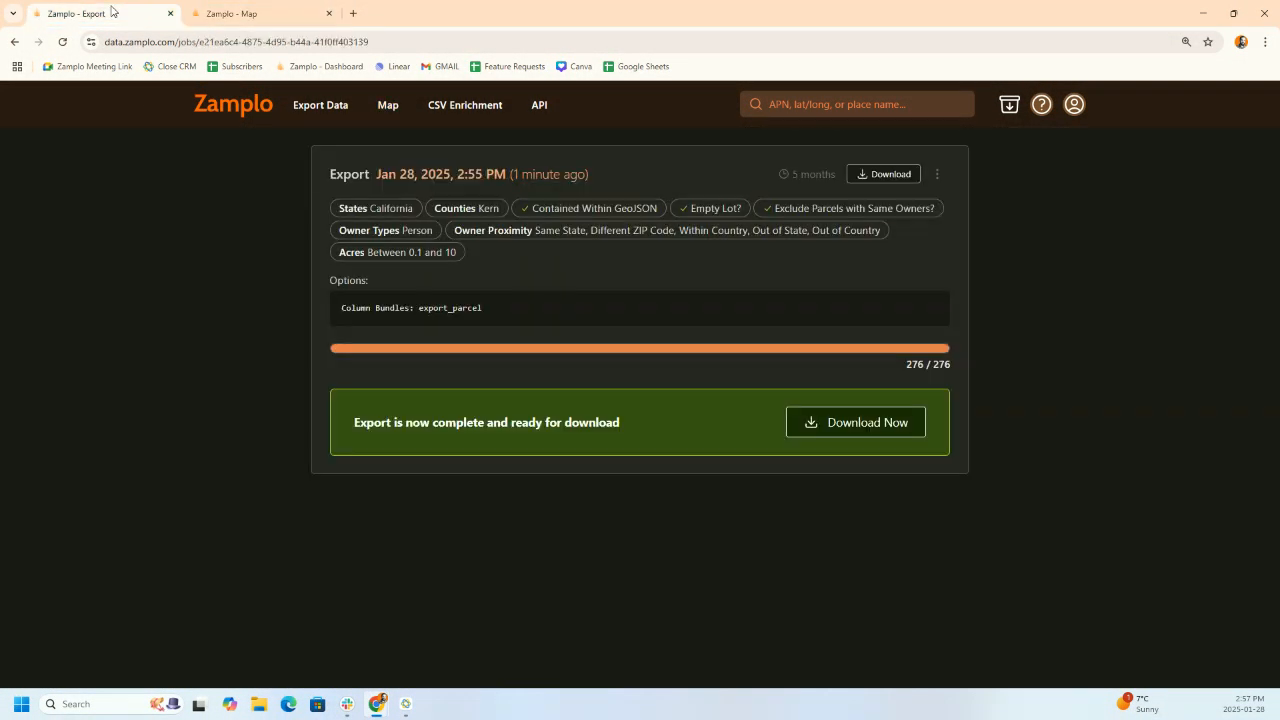
- Download the finished 276-parcel export CSV and open a new browser tab
{"action": "left_click", "coordinate": [873, 432]}
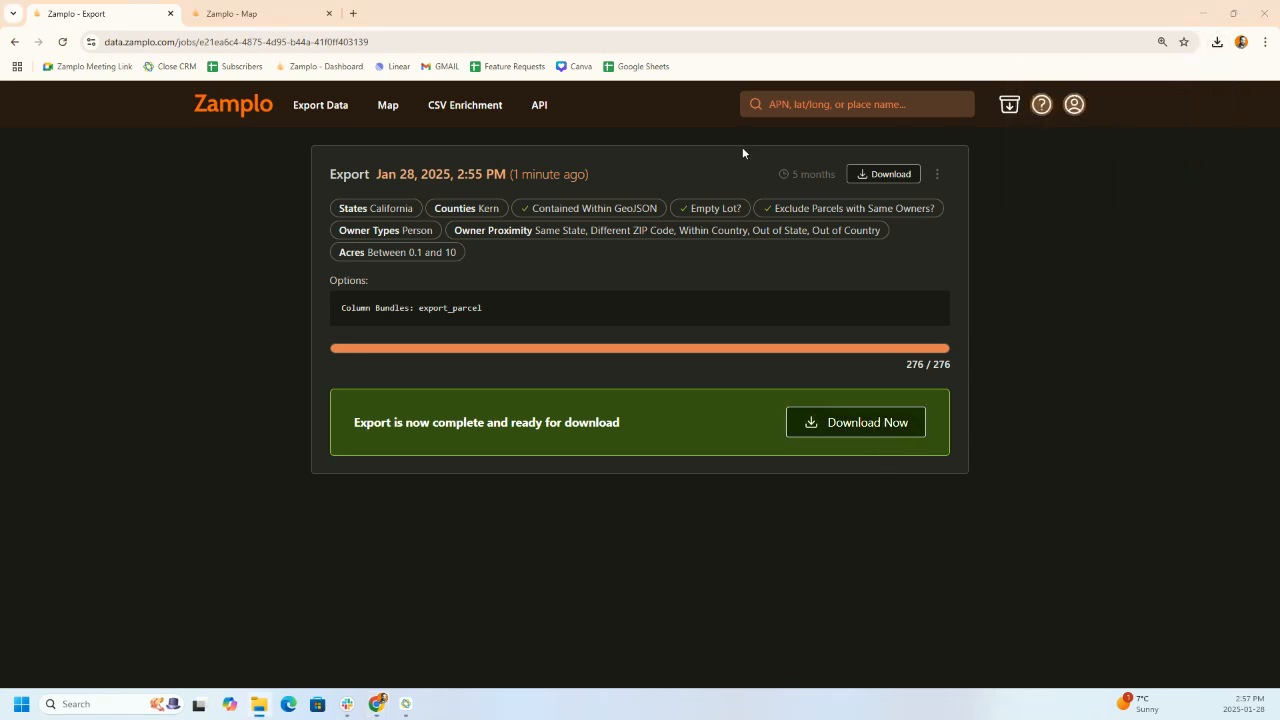
{"action": "left_click", "coordinate": [353, 13]}
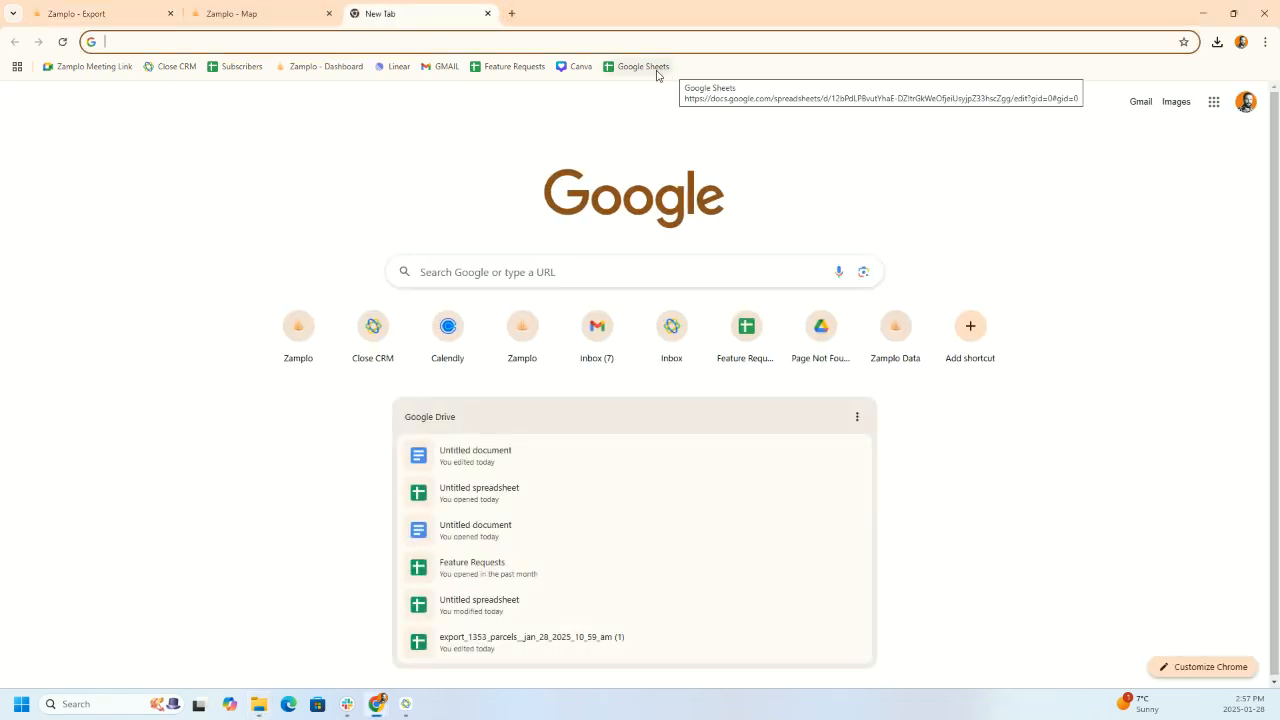
- Open Google Sheets and upload the export_276_parcels CSV file
{"action": "left_click", "coordinate": [657, 72]}
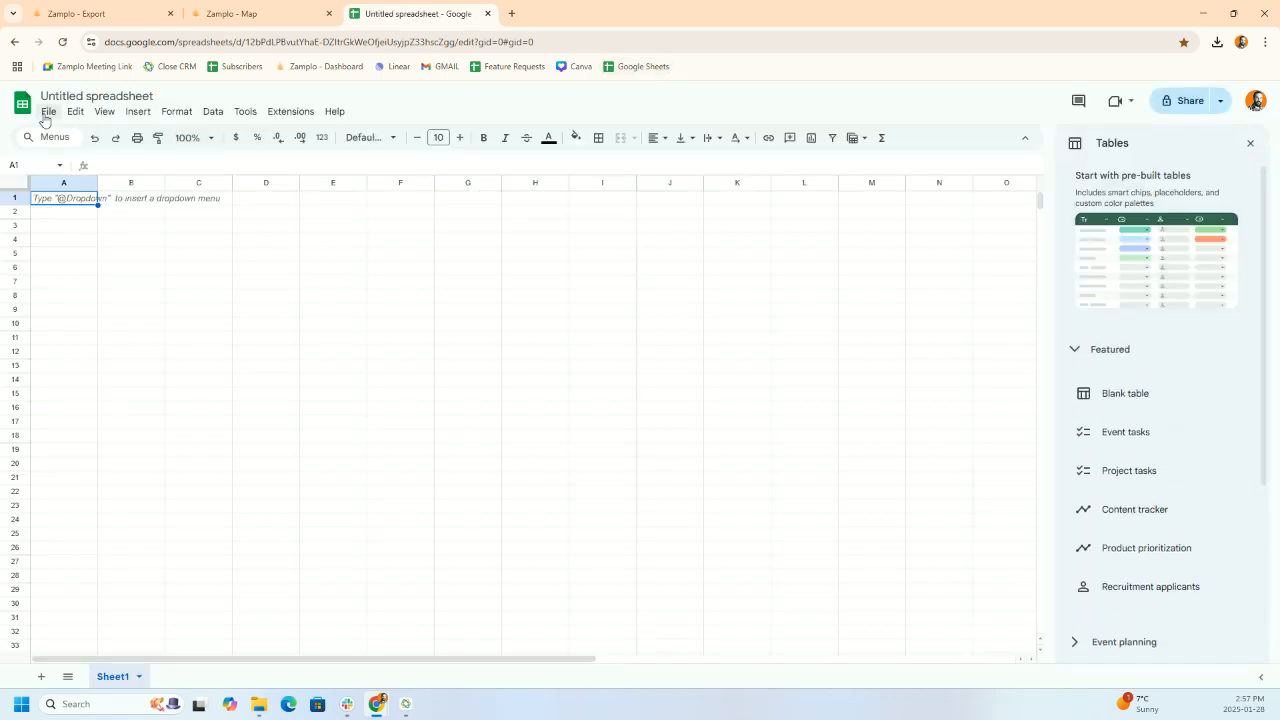
{"action": "left_click", "coordinate": [48, 111]}
{"action": "left_click", "coordinate": [65, 156]}
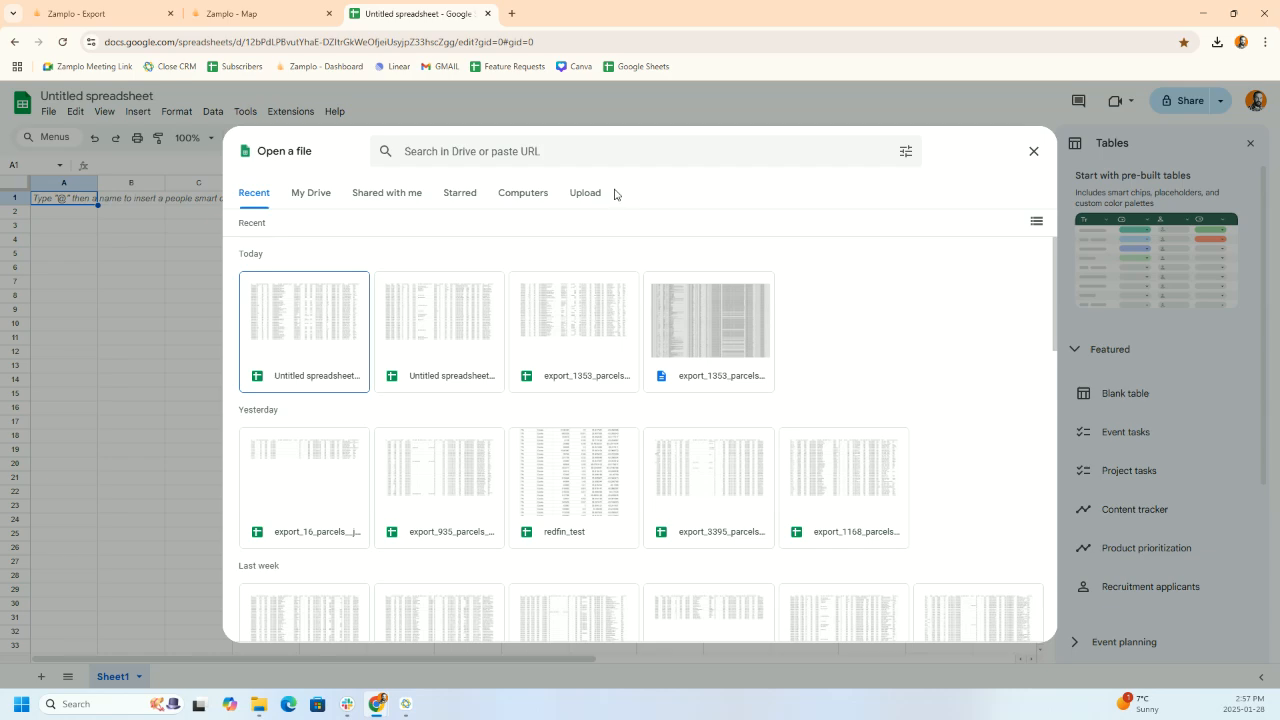
{"action": "left_click", "coordinate": [586, 194]}
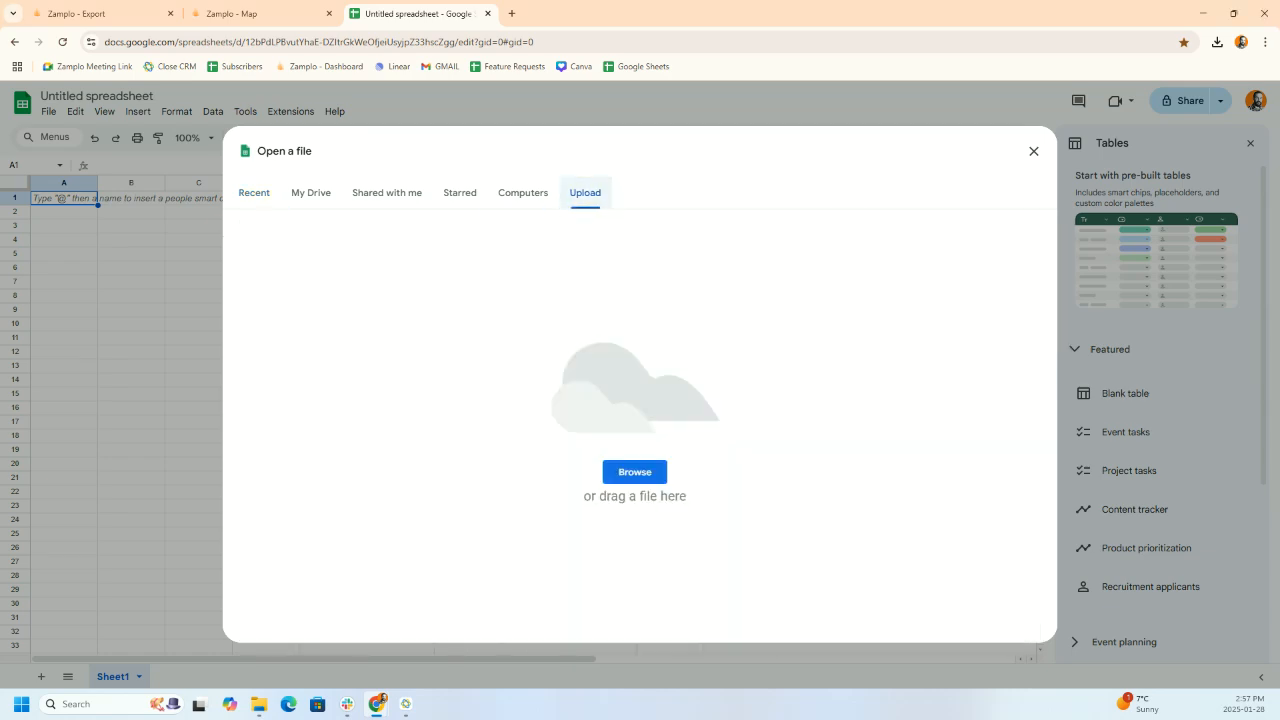
{"action": "left_click_drag", "start_coordinate": [935, 322], "coordinate": [738, 345]}
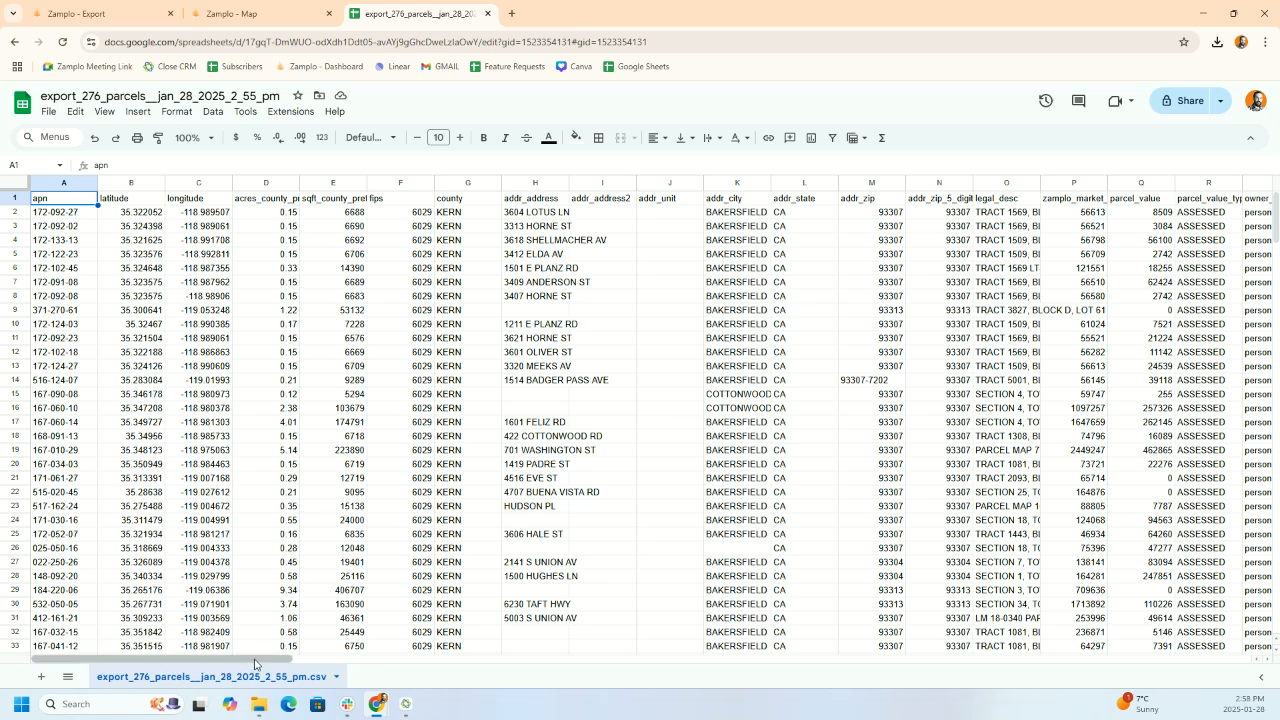
{"action": "left_click_drag", "start_coordinate": [254, 664], "coordinate": [563, 694]}
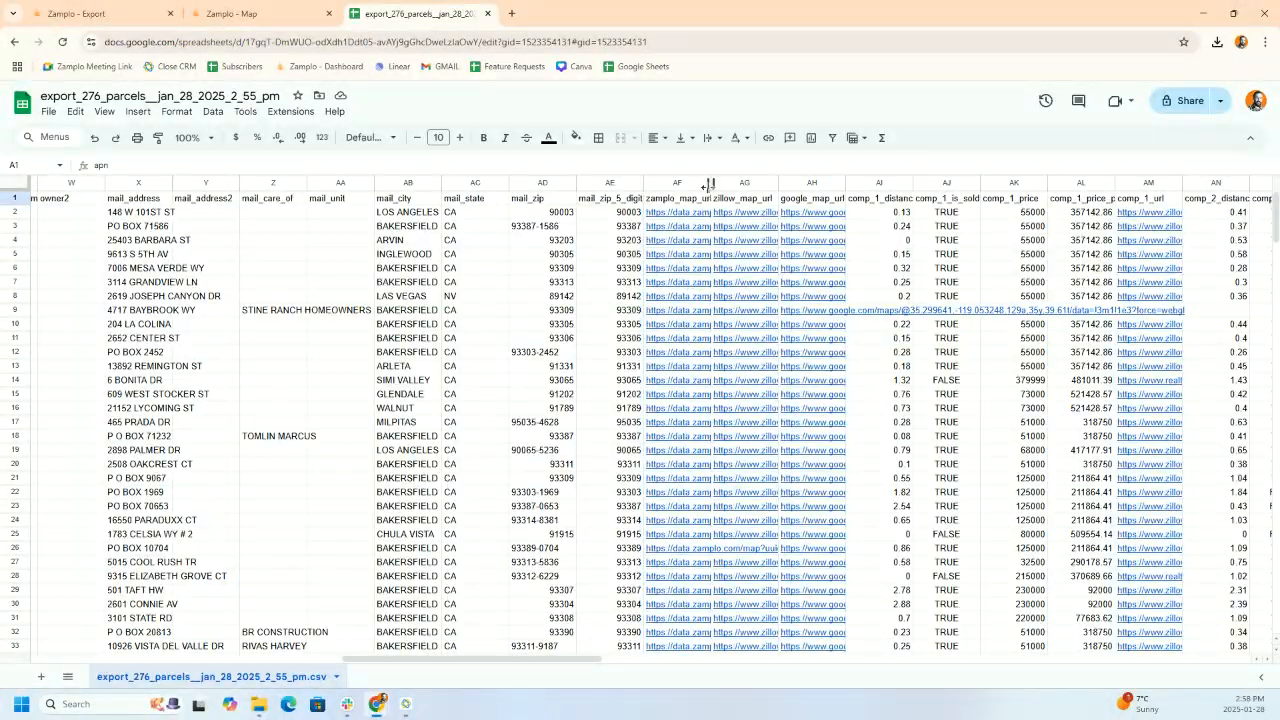
{"action": "left_click_drag", "start_coordinate": [710, 184], "coordinate": [769, 184]}
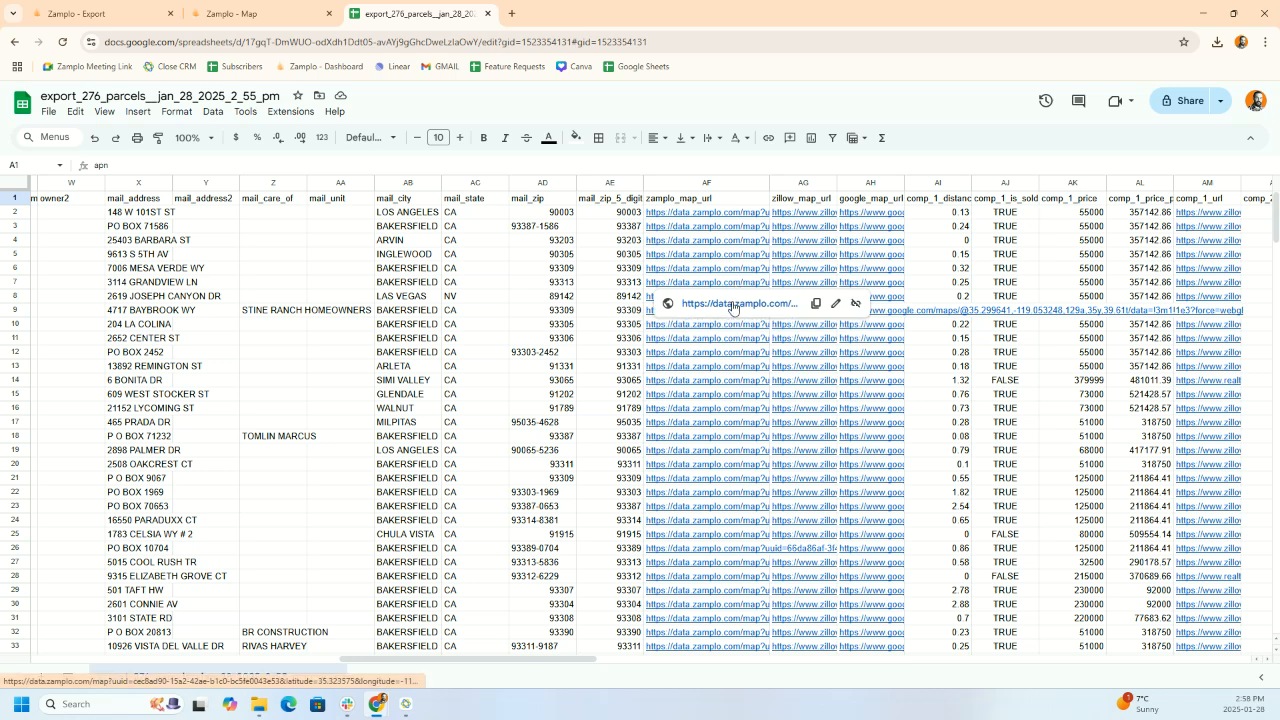
{"action": "left_click", "coordinate": [735, 304]}
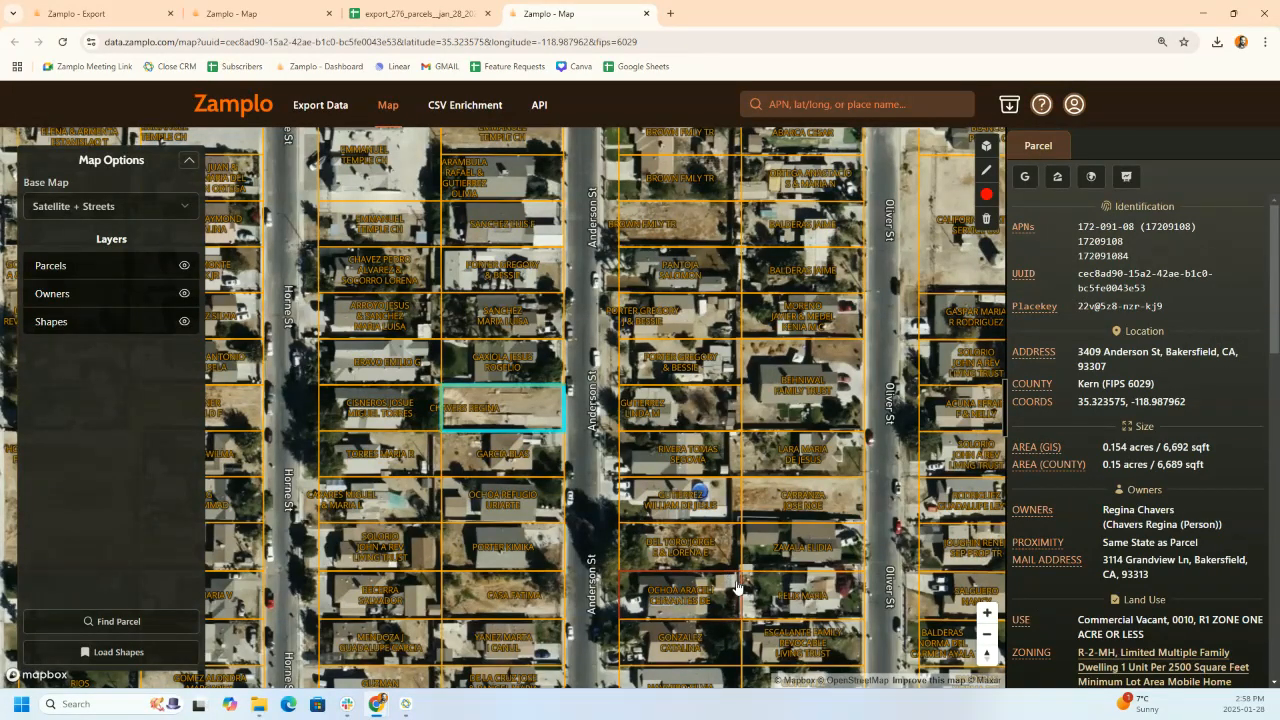
- Review the Anderson St parcel's $56,510 estimate, structures and access, then return to the spreadsheet
{"action": "left_click_drag", "start_coordinate": [1273, 302], "coordinate": [1270, 421]}
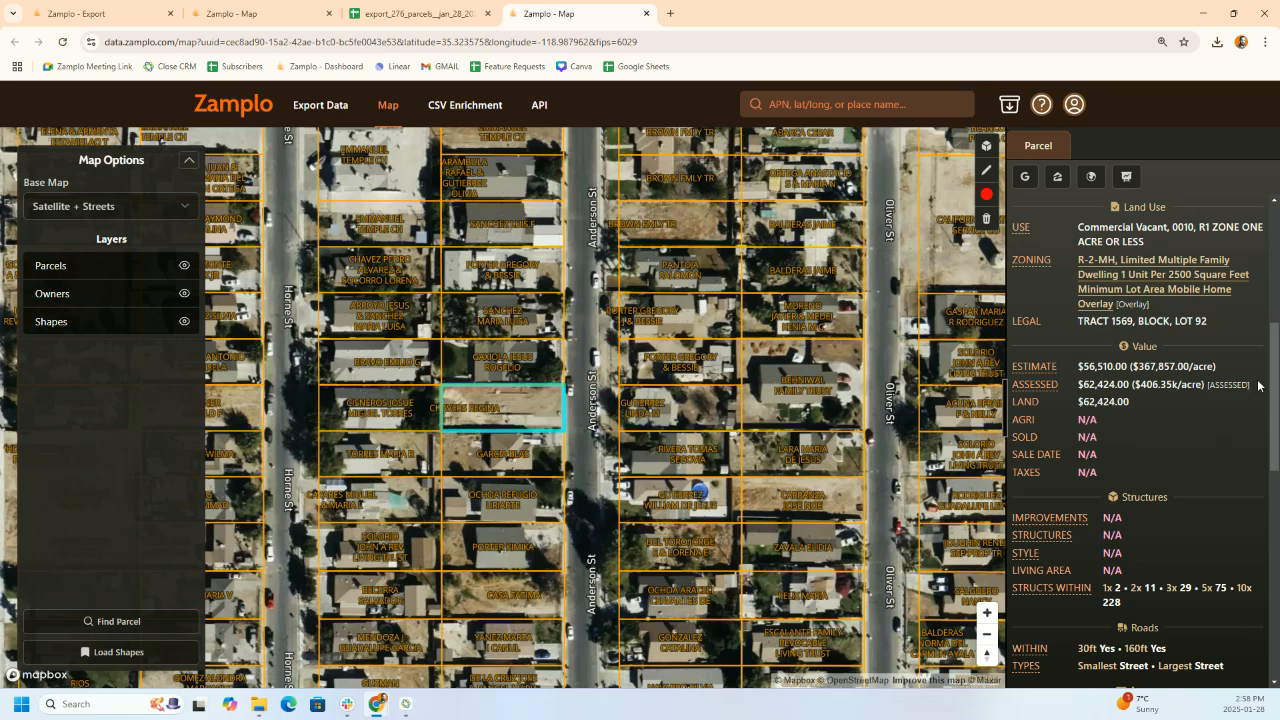
{"action": "left_click_drag", "start_coordinate": [1274, 363], "coordinate": [1275, 381]}
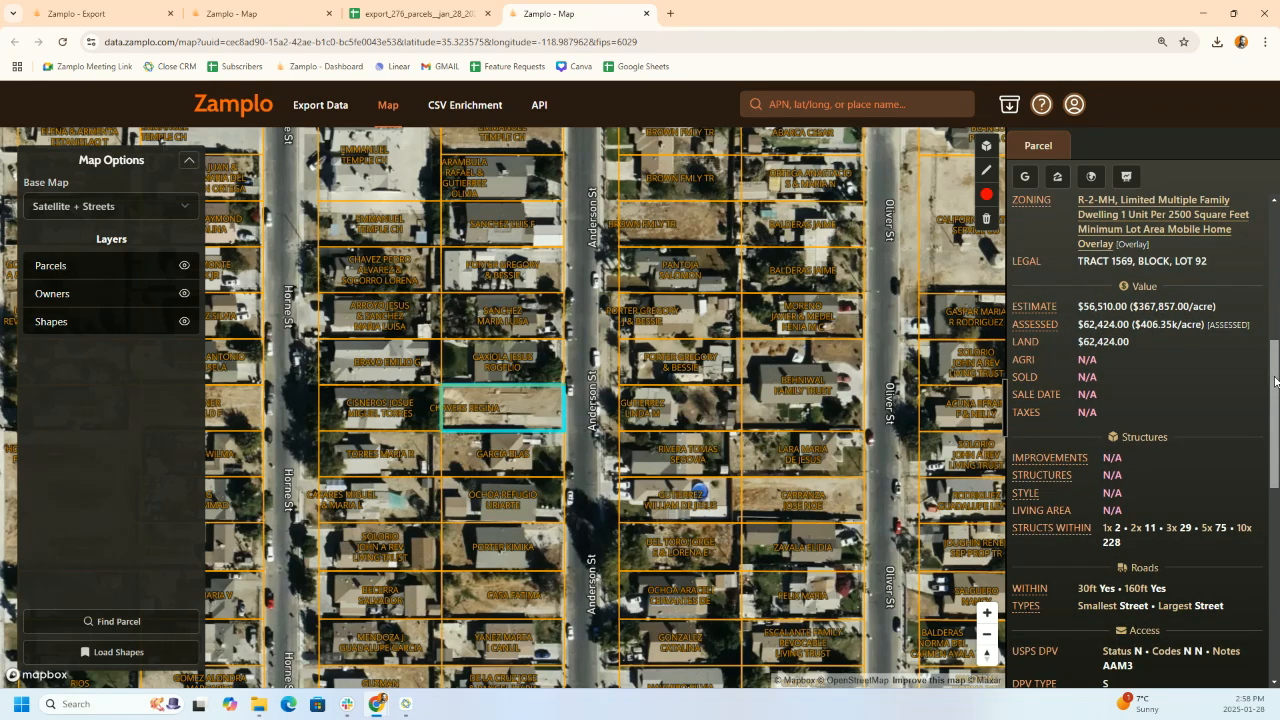
{"action": "left_click_drag", "start_coordinate": [1274, 381], "coordinate": [1275, 395]}
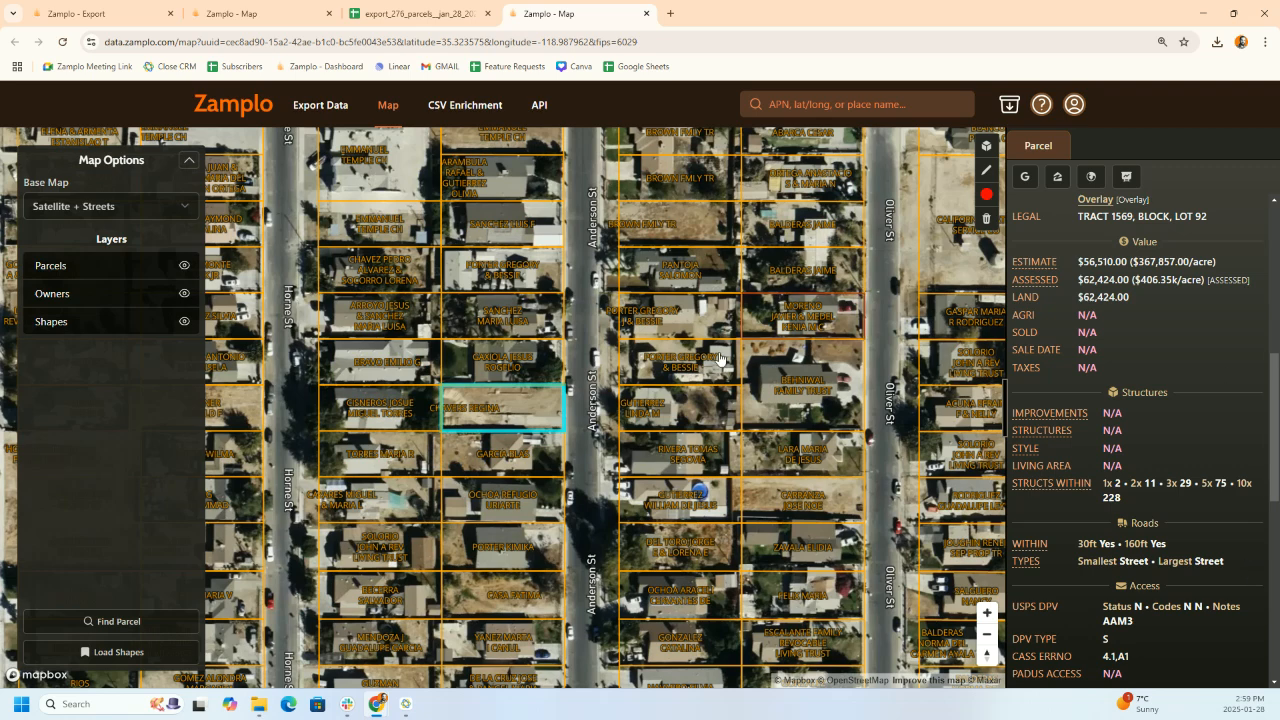
{"action": "left_click", "coordinate": [410, 14]}
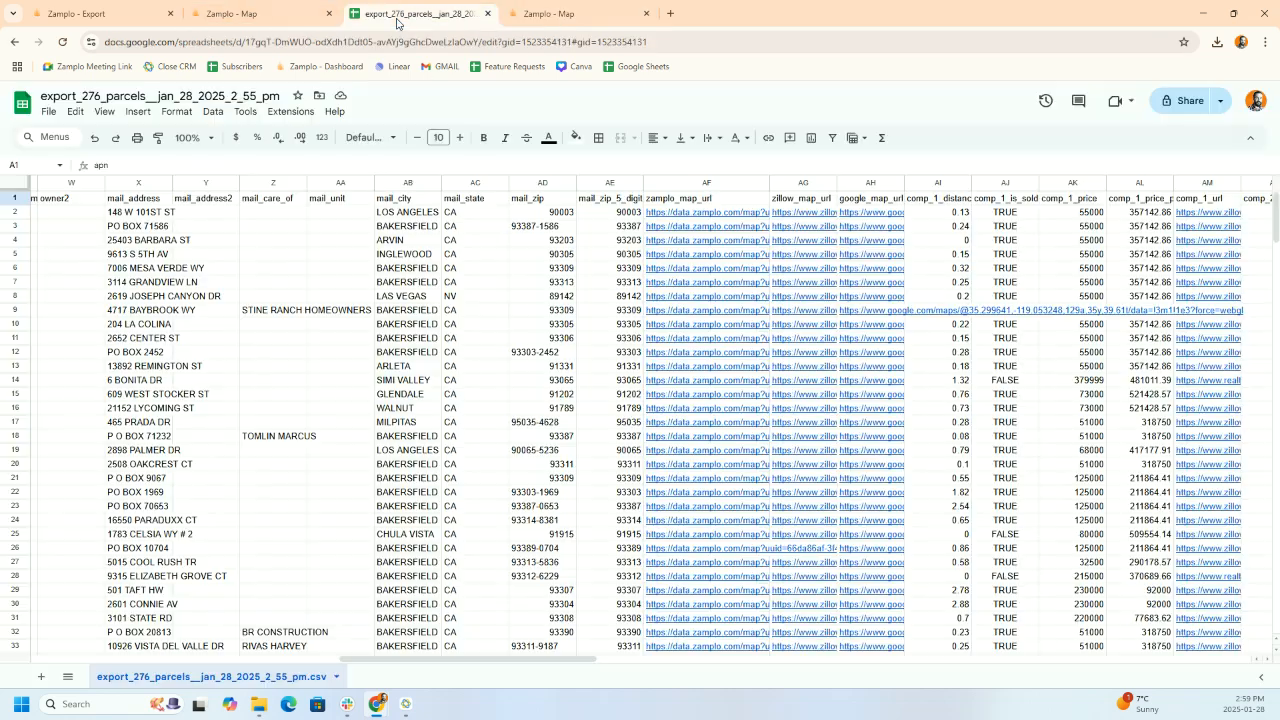
{"action": "left_click", "coordinate": [688, 214]}
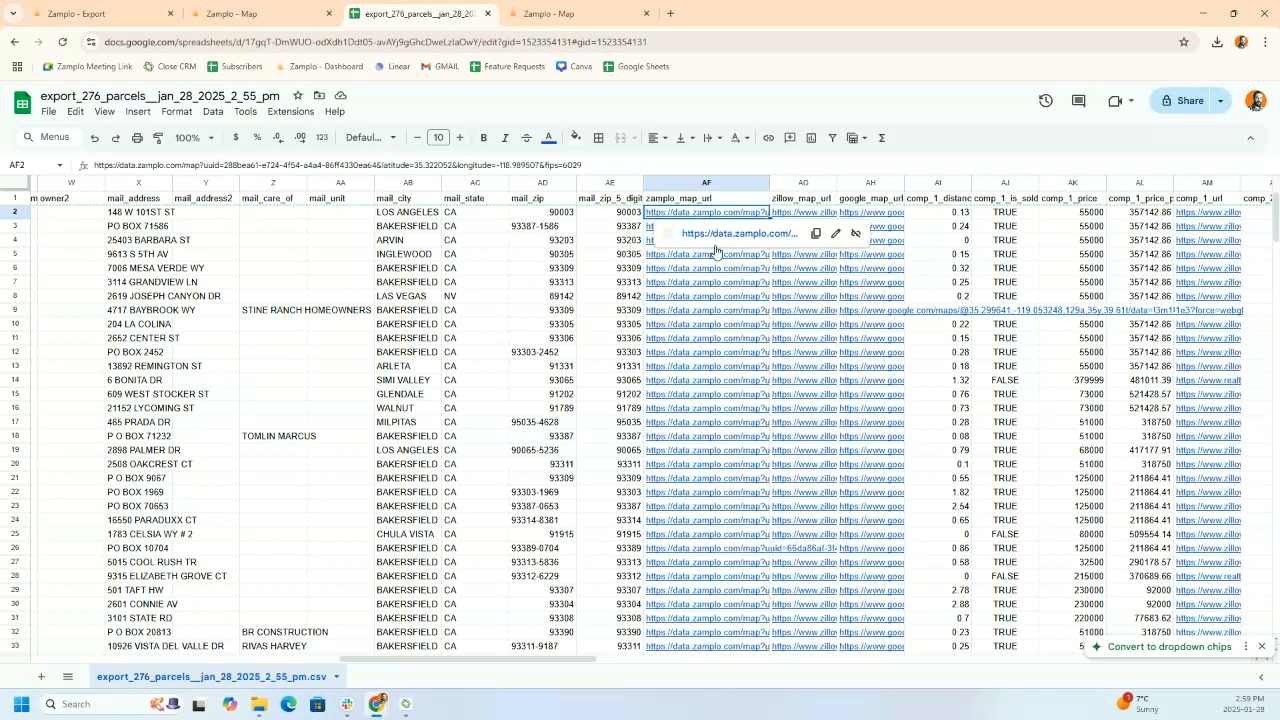
{"action": "left_click", "coordinate": [731, 235]}
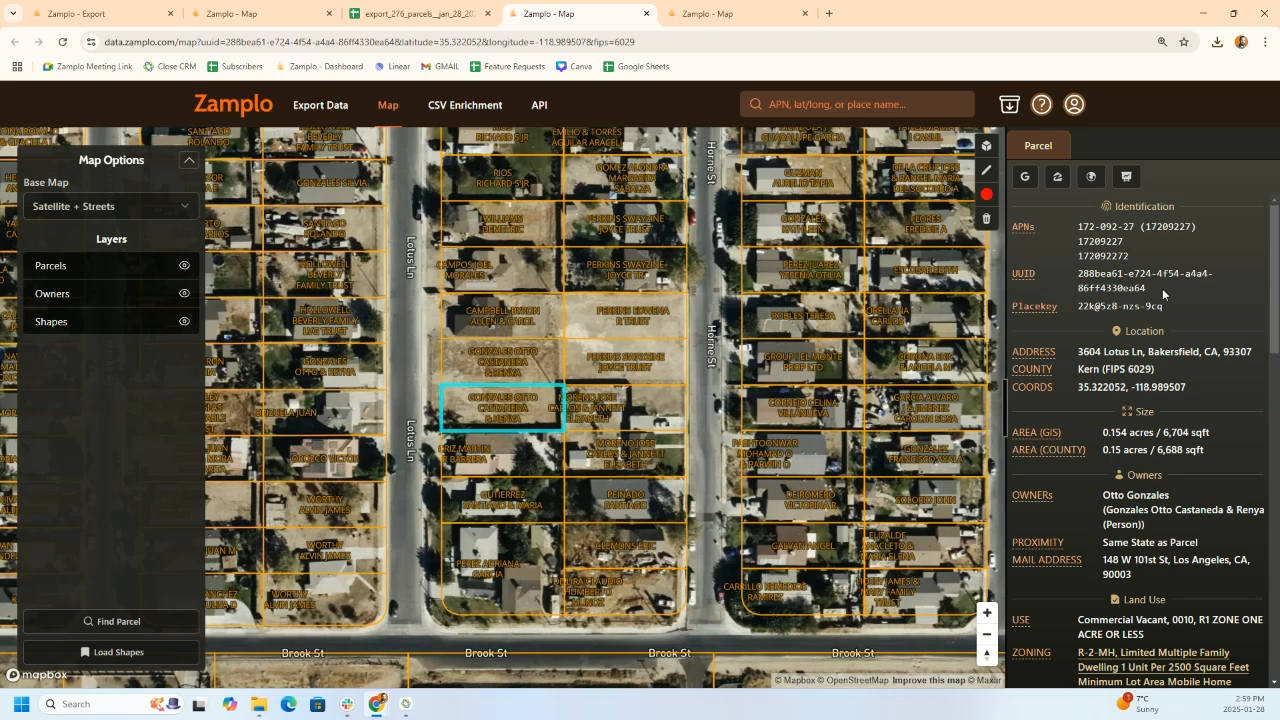
{"action": "left_click", "coordinate": [1026, 178]}
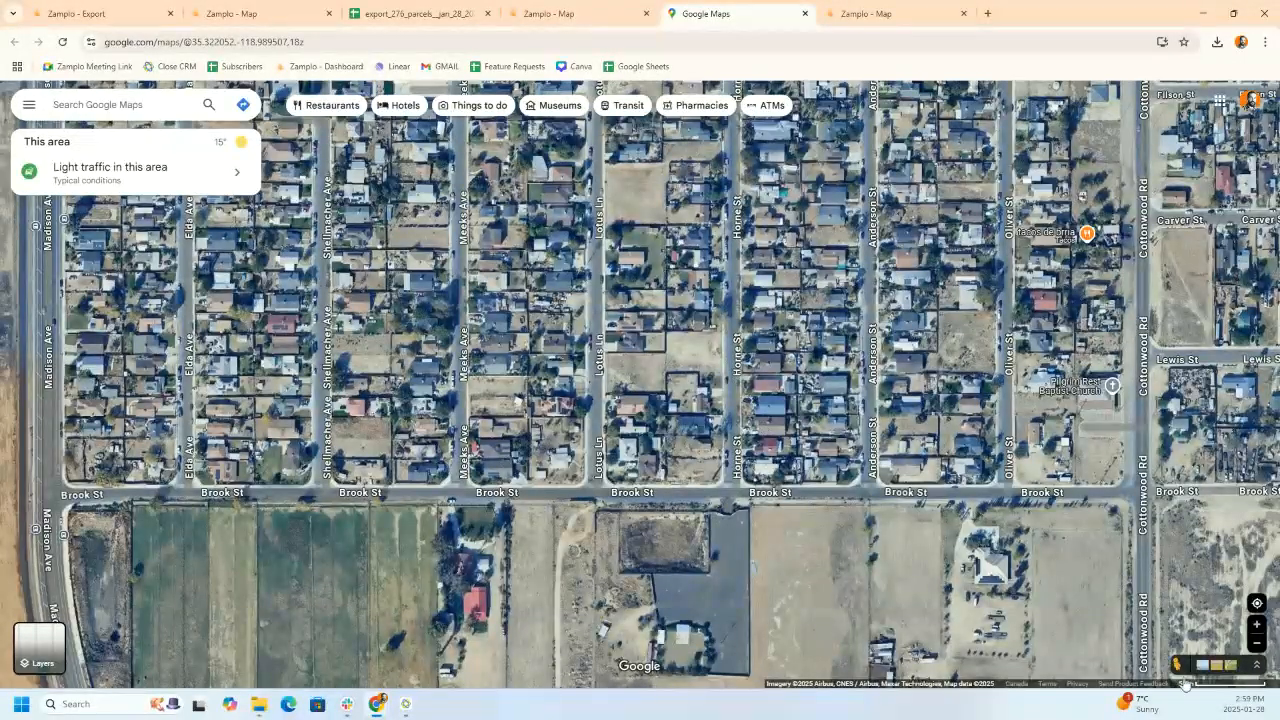
- View the vacant Lotus Ln lot in Street View, turned toward the empty lot
{"action": "left_click_drag", "start_coordinate": [1176, 663], "coordinate": [602, 330]}
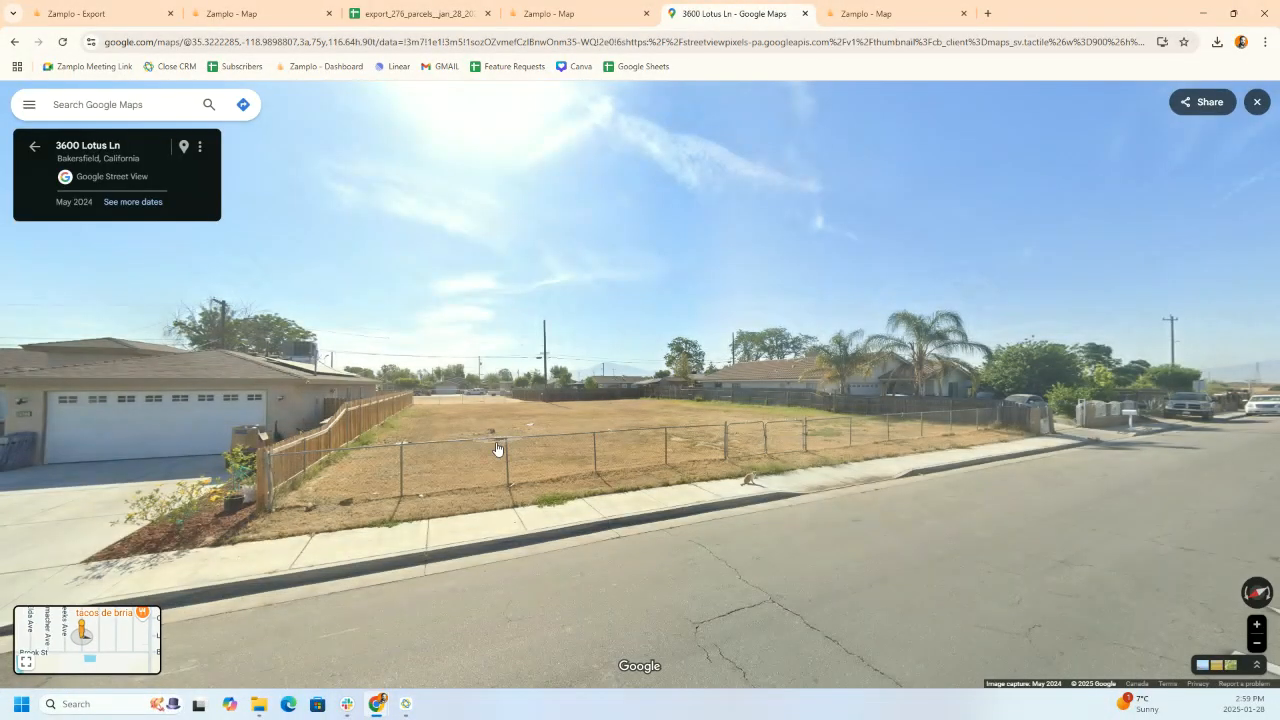
{"action": "left_click_drag", "start_coordinate": [825, 453], "coordinate": [700, 518]}
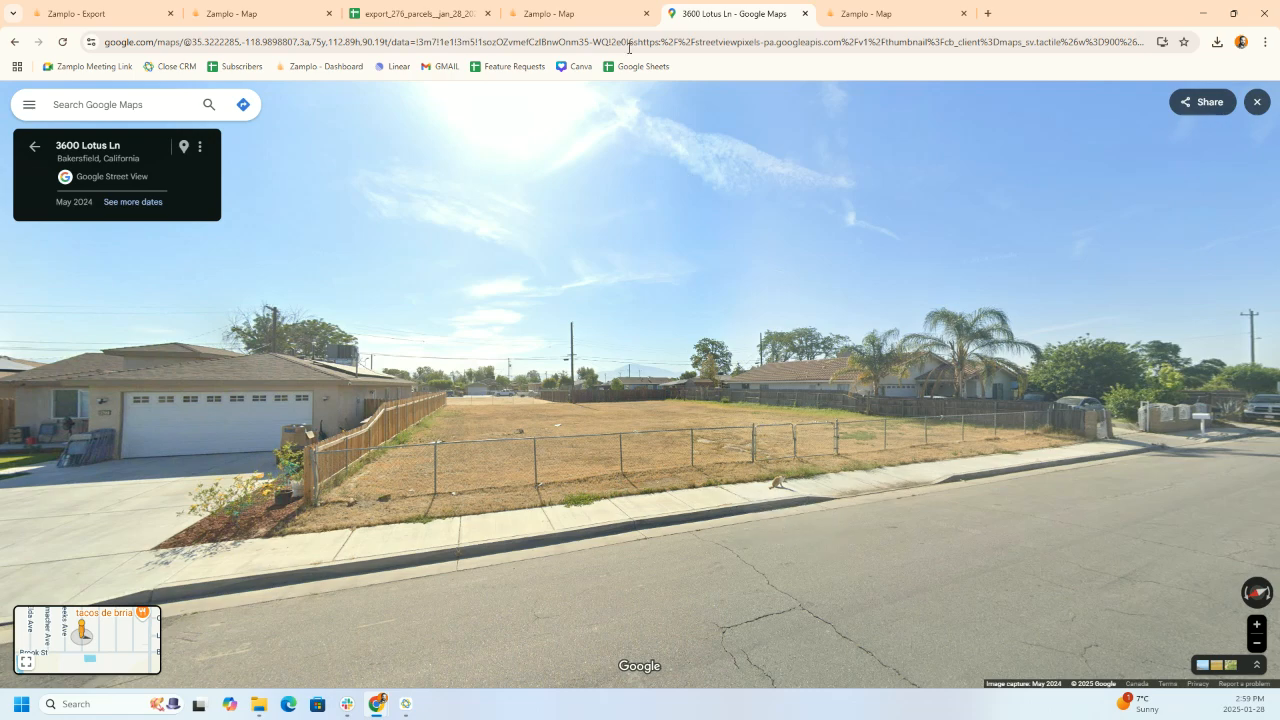
{"action": "left_click", "coordinate": [614, 18]}
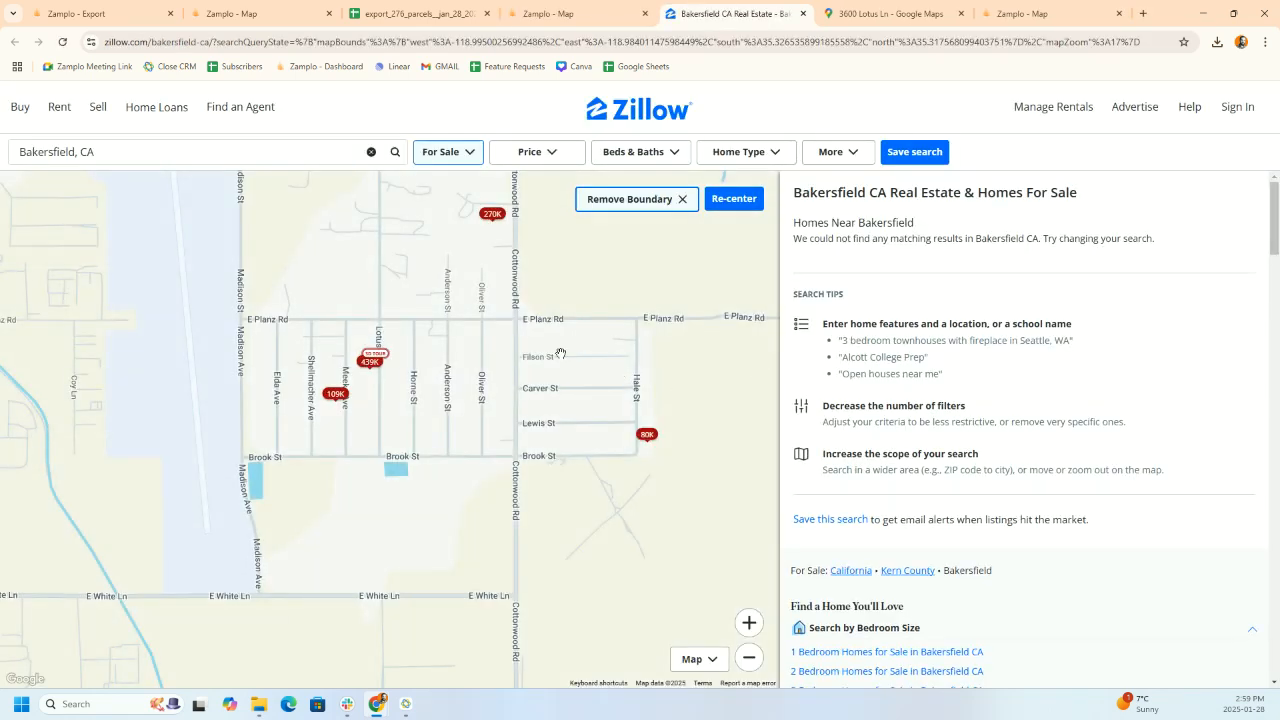
- Remove the map boundary and filter Zillow to recently sold Lots/Land, leaving 6 results
{"action": "left_click", "coordinate": [683, 204]}
{"action": "left_click", "coordinate": [464, 161]}
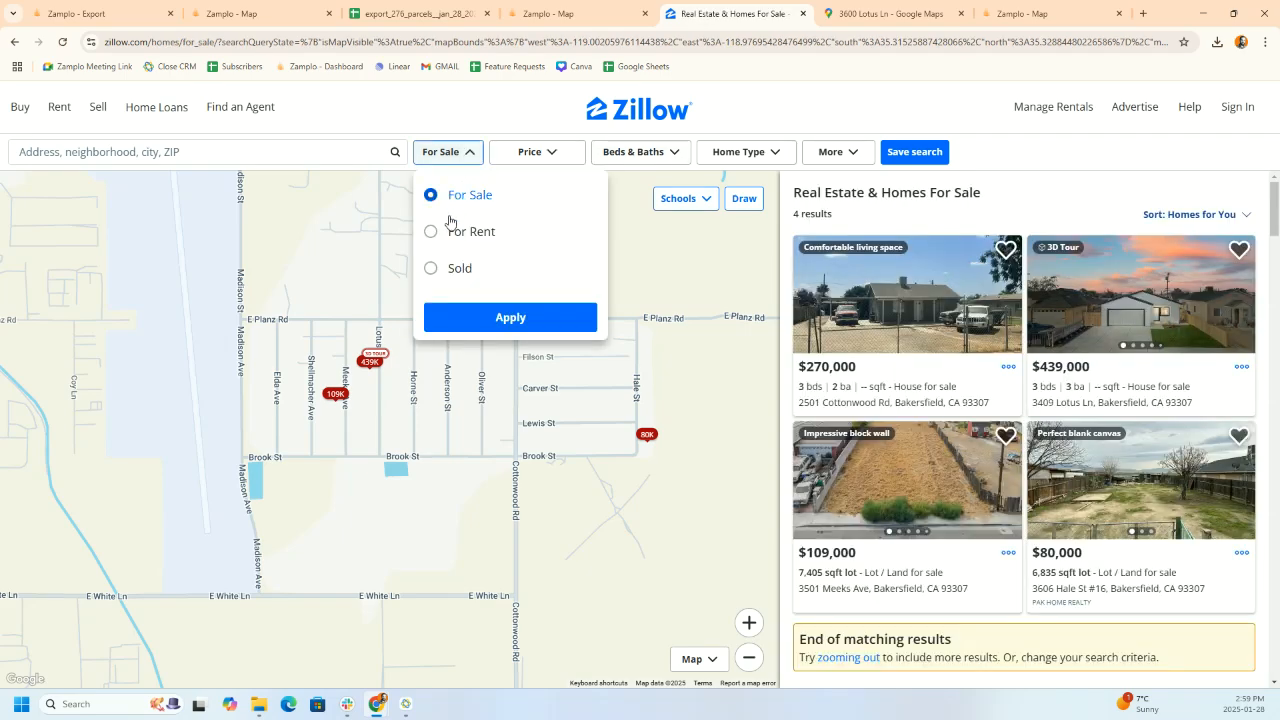
{"action": "left_click", "coordinate": [431, 268]}
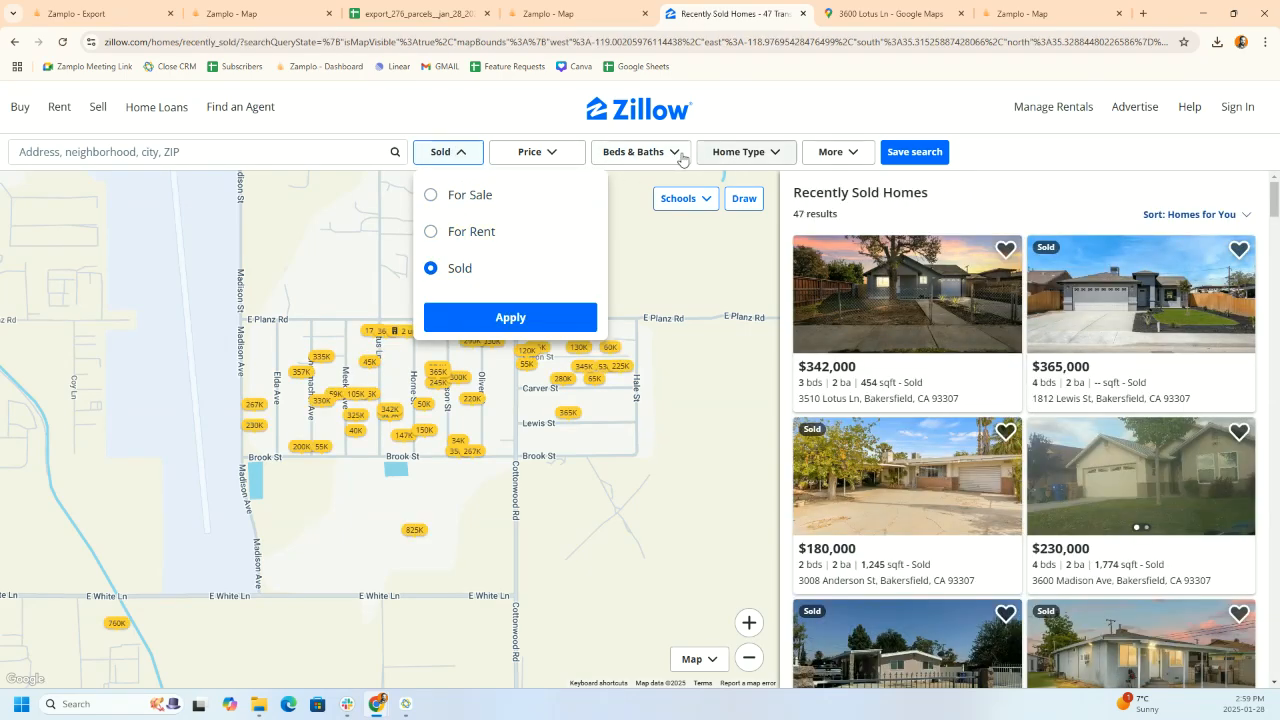
{"action": "left_click", "coordinate": [742, 153]}
{"action": "left_click", "coordinate": [715, 371]}
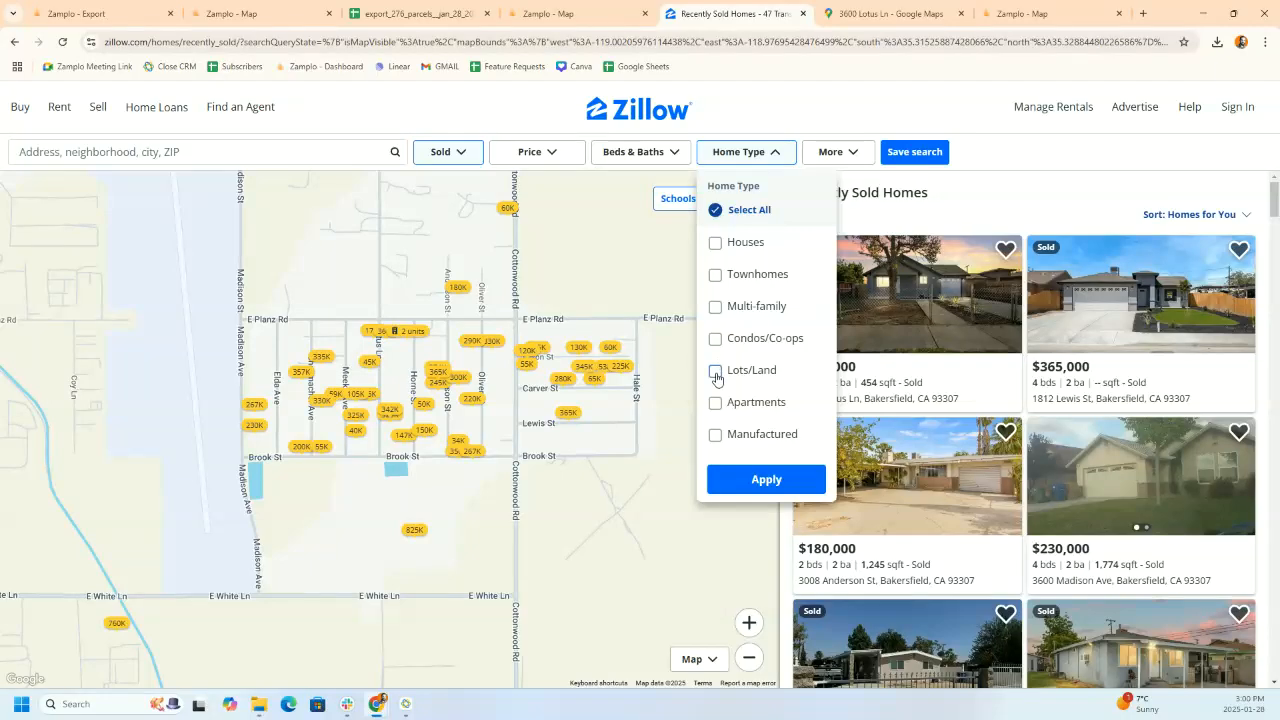
{"action": "left_click", "coordinate": [766, 480]}
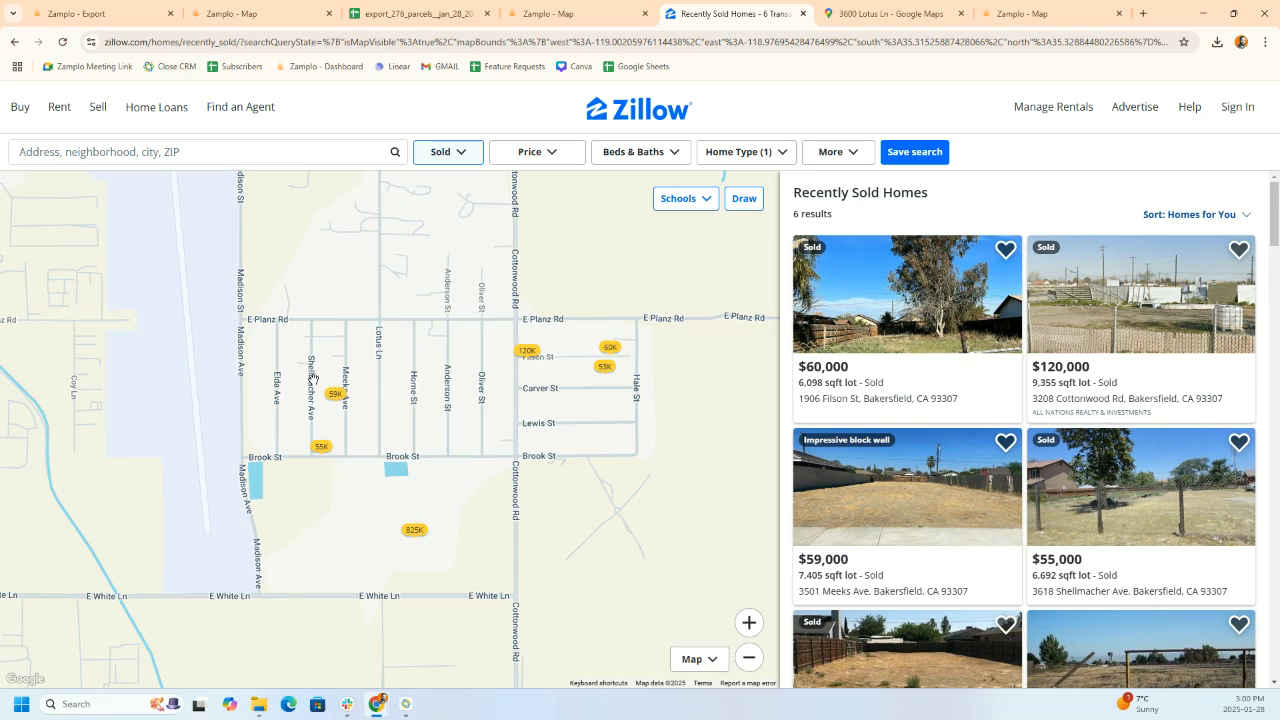
{"action": "left_click", "coordinate": [455, 14]}
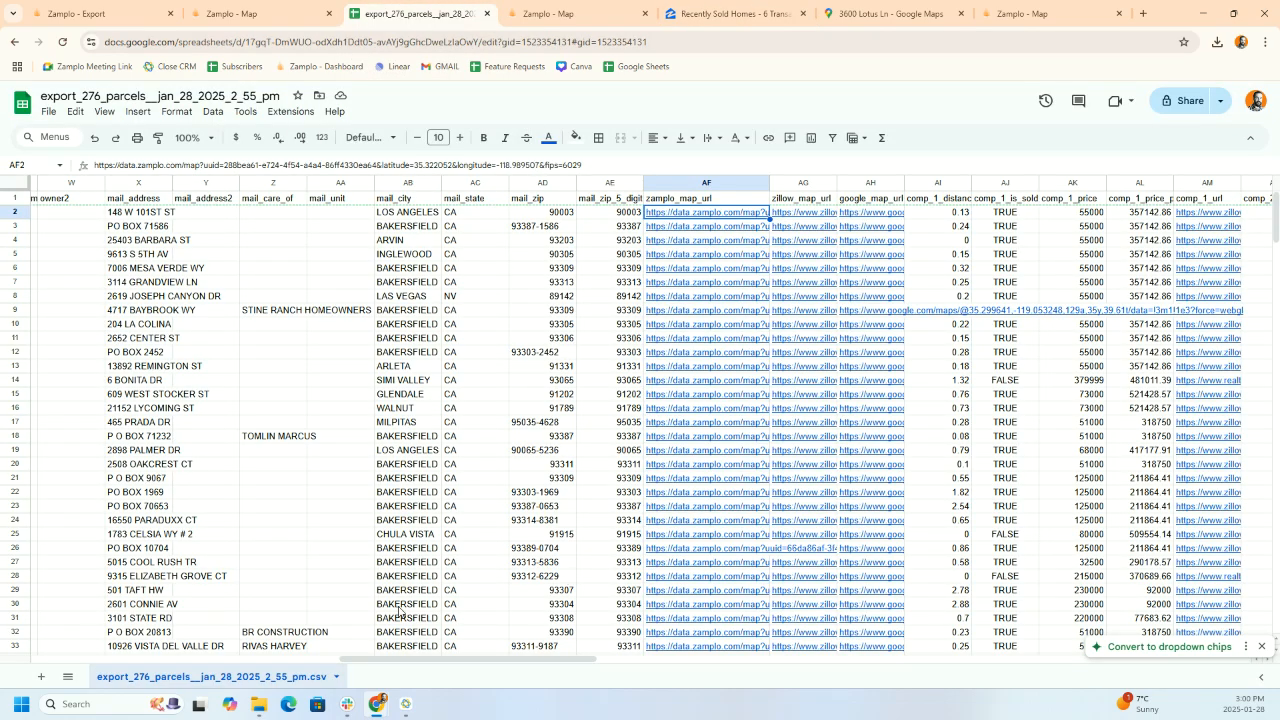
{"action": "scroll", "coordinate": [400, 640], "scroll_direction": "right", "scroll_amount": 3}
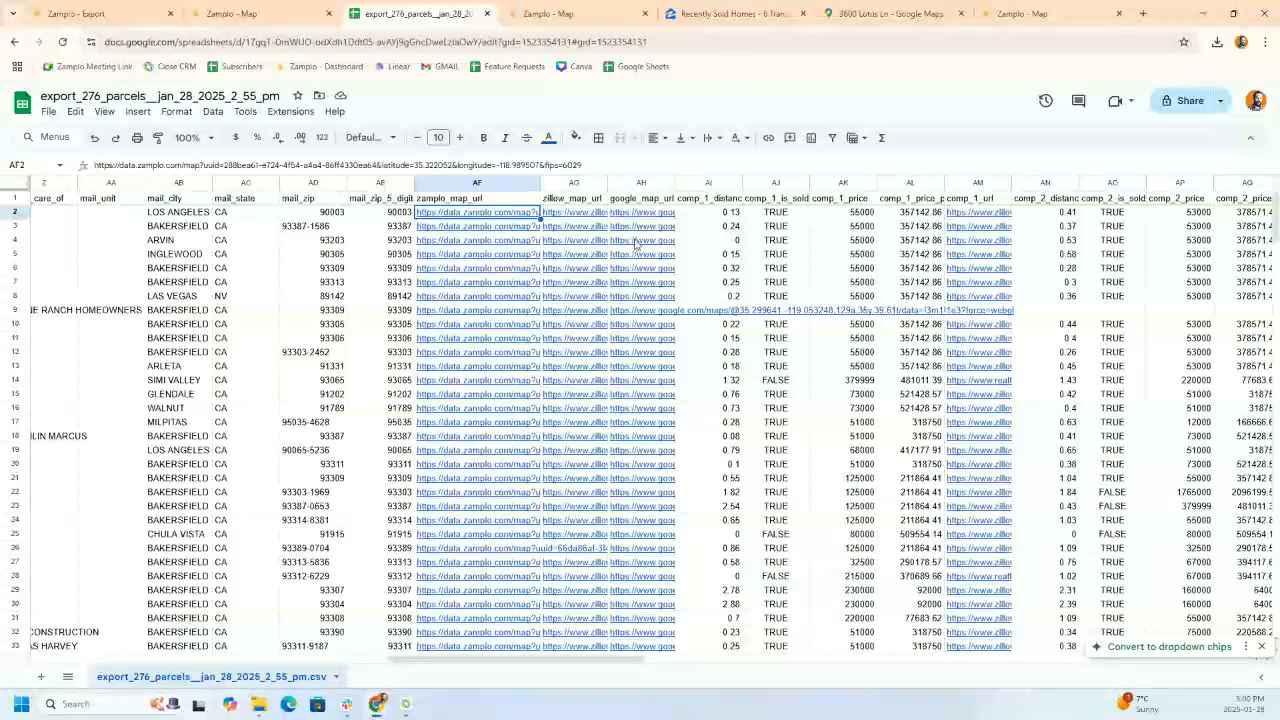
{"action": "mouse_move", "coordinate": [972, 217]}
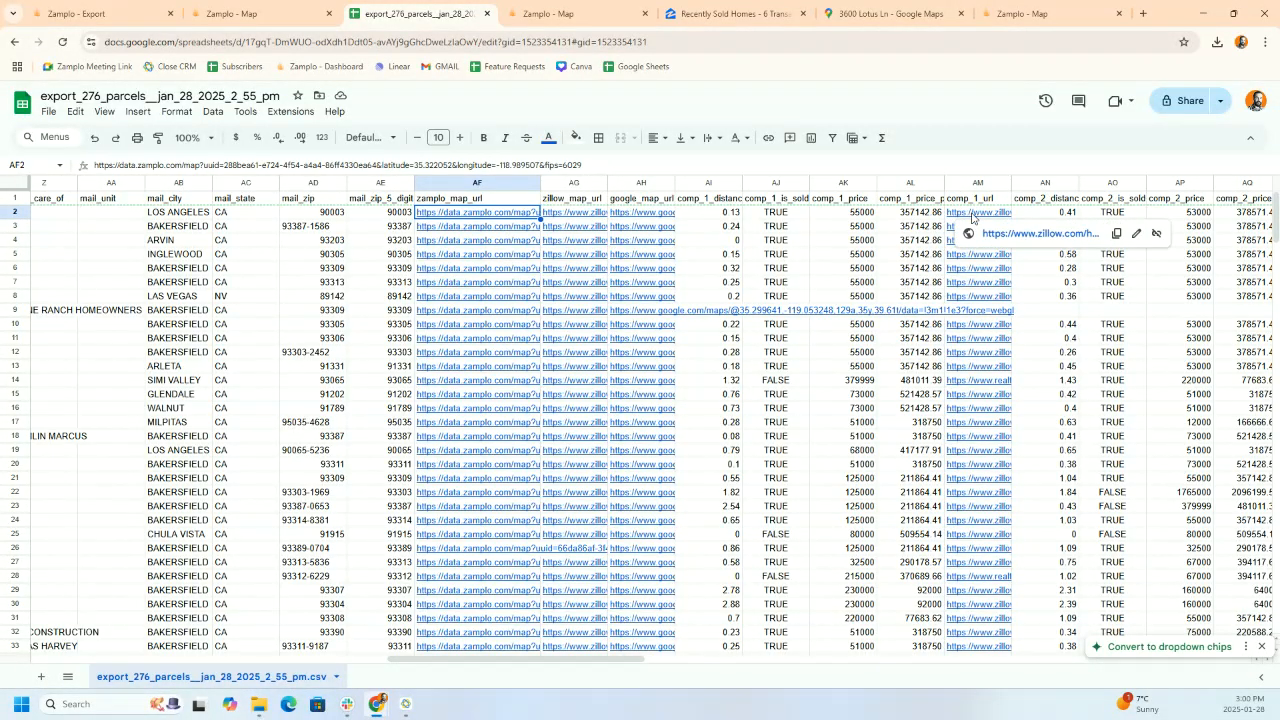
{"action": "left_click", "coordinate": [1000, 235]}
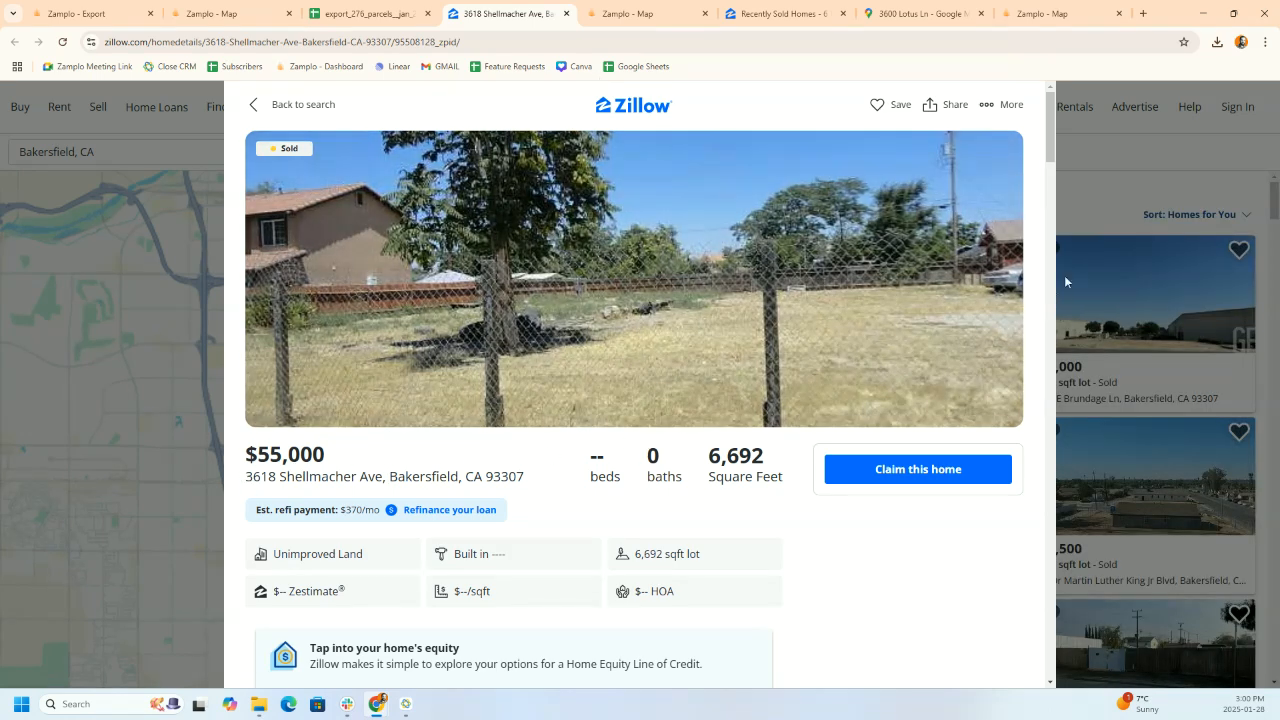
{"action": "left_click_drag", "start_coordinate": [1051, 144], "coordinate": [1051, 407]}
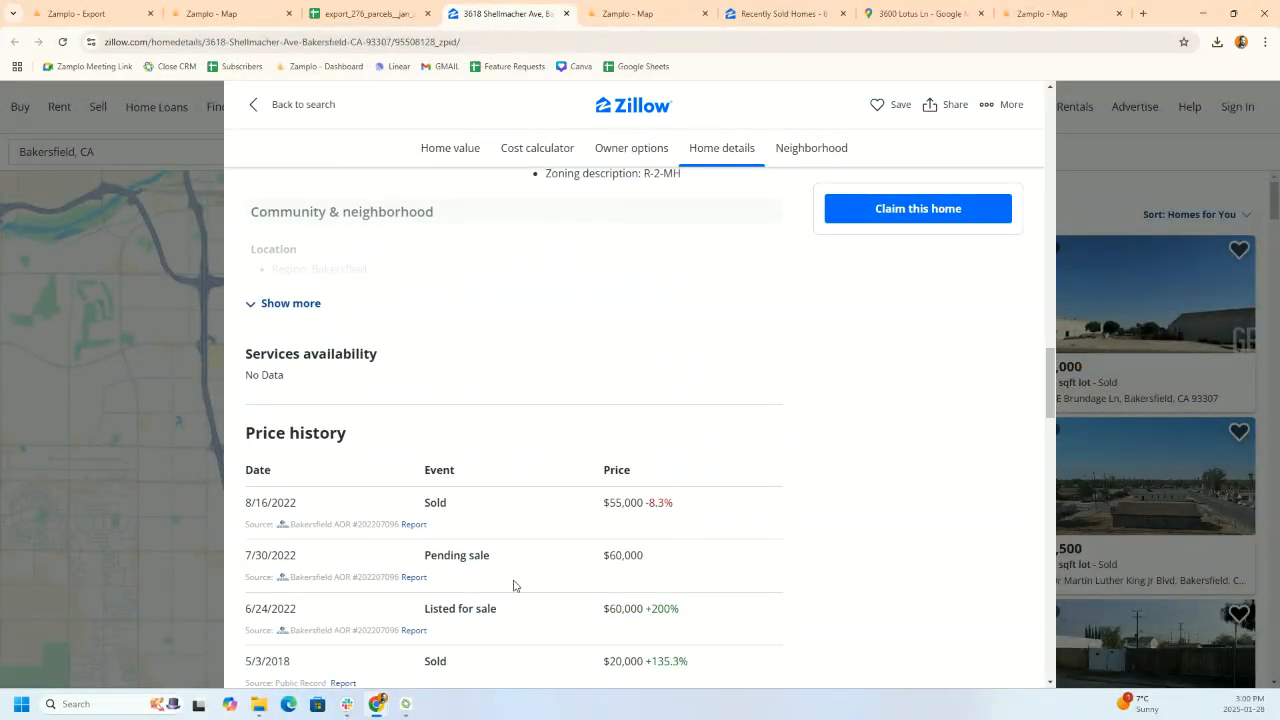
{"action": "left_click", "coordinate": [366, 13]}
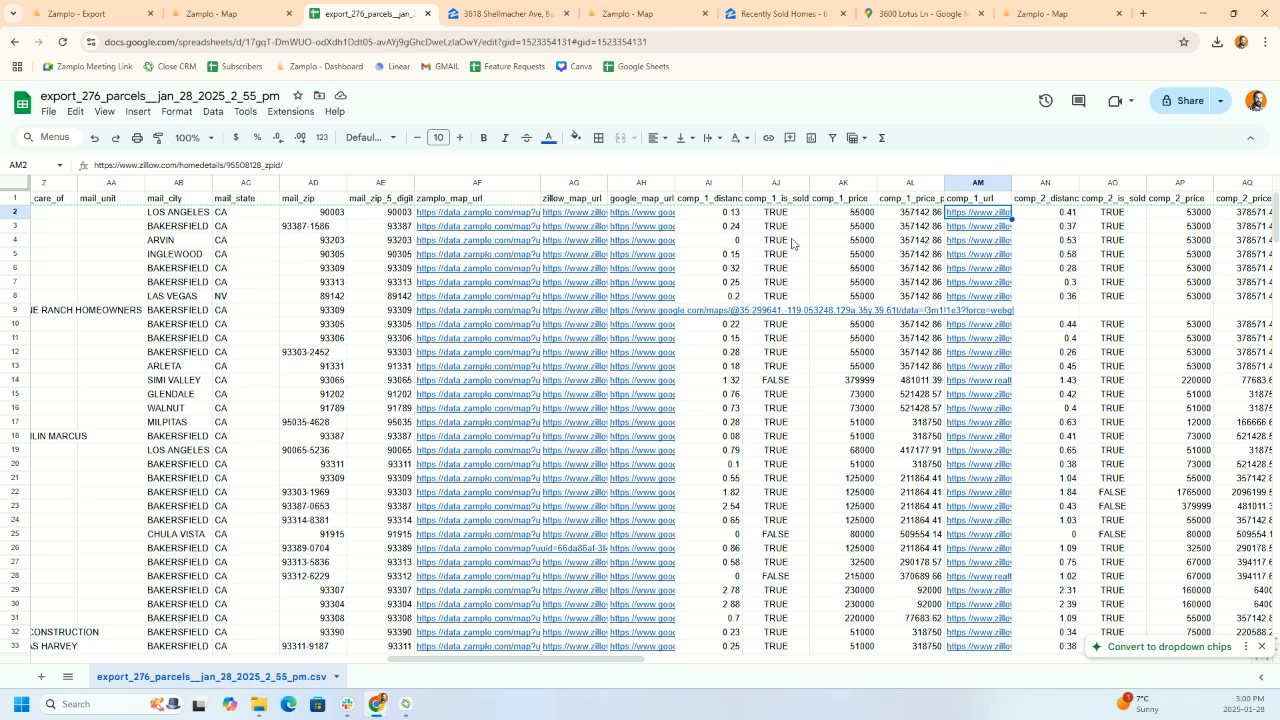